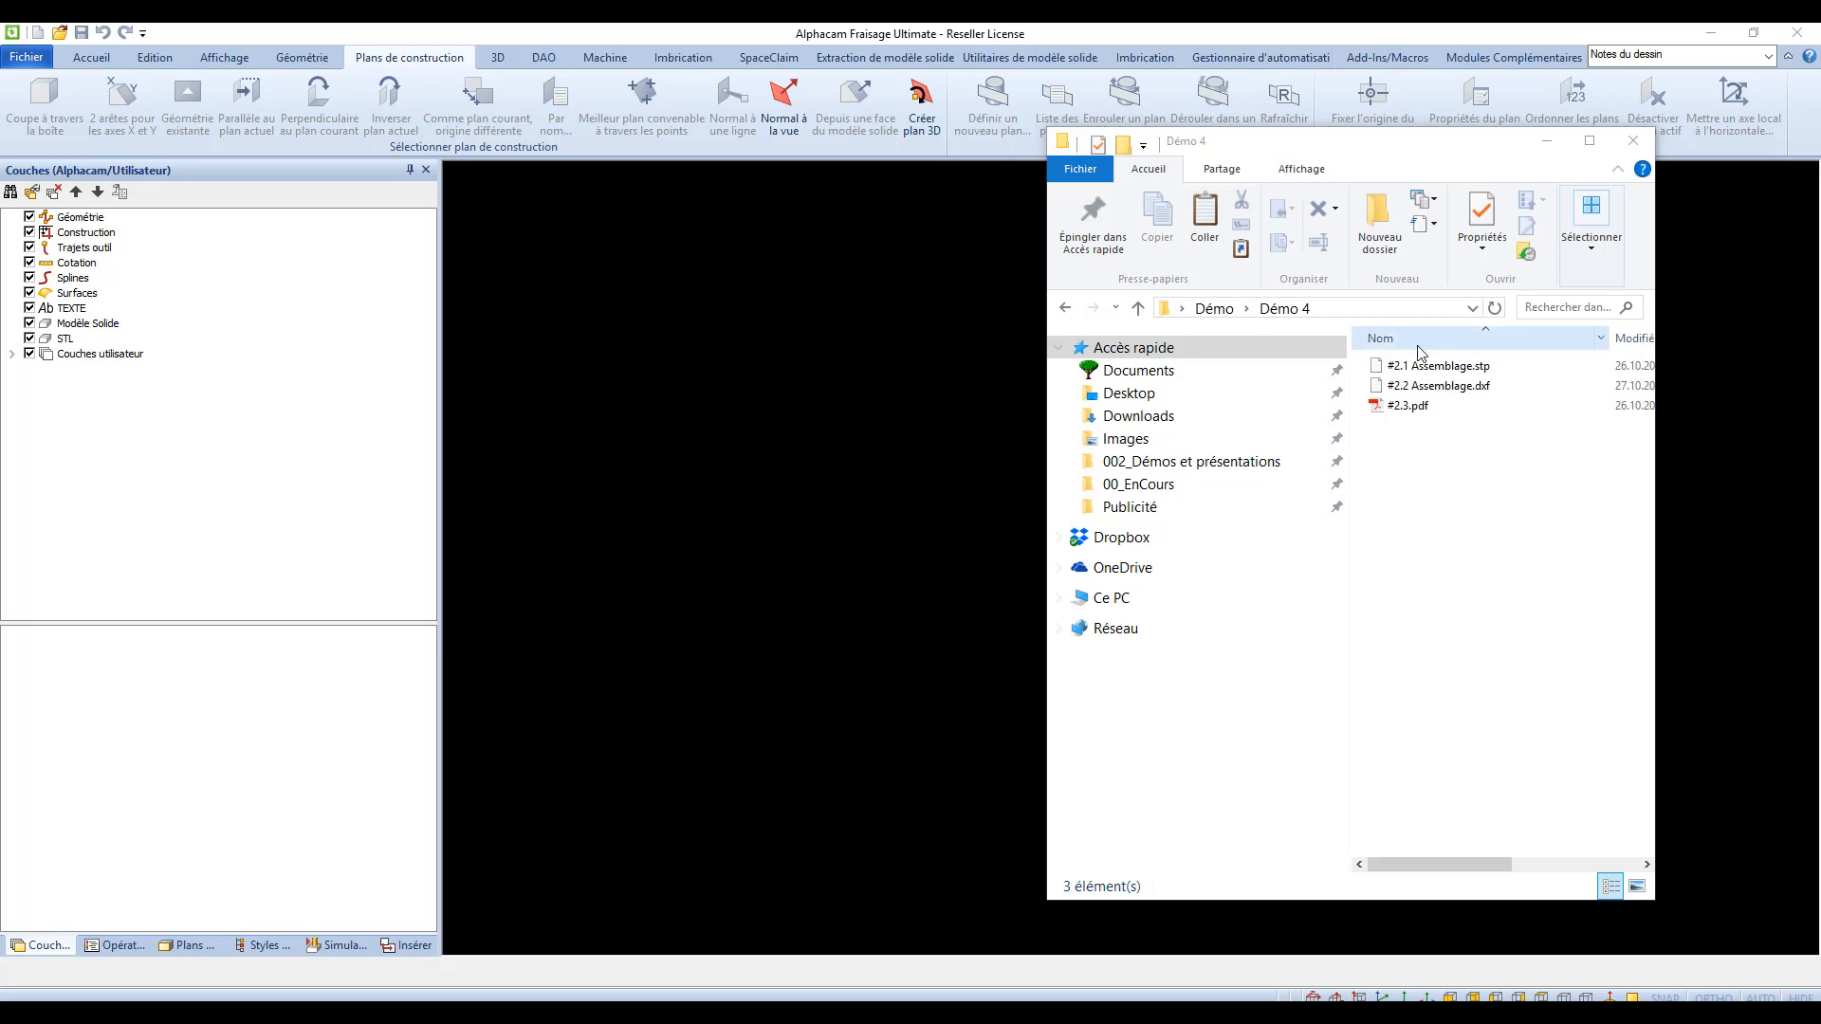
Import #2.1 Assemblage.stp, saving each aligned solid as a separate file in the desktop Importation folder and using the solid's name
{"action": "left_click_drag", "start_coordinate": [1435, 368], "coordinate": [717, 447]}
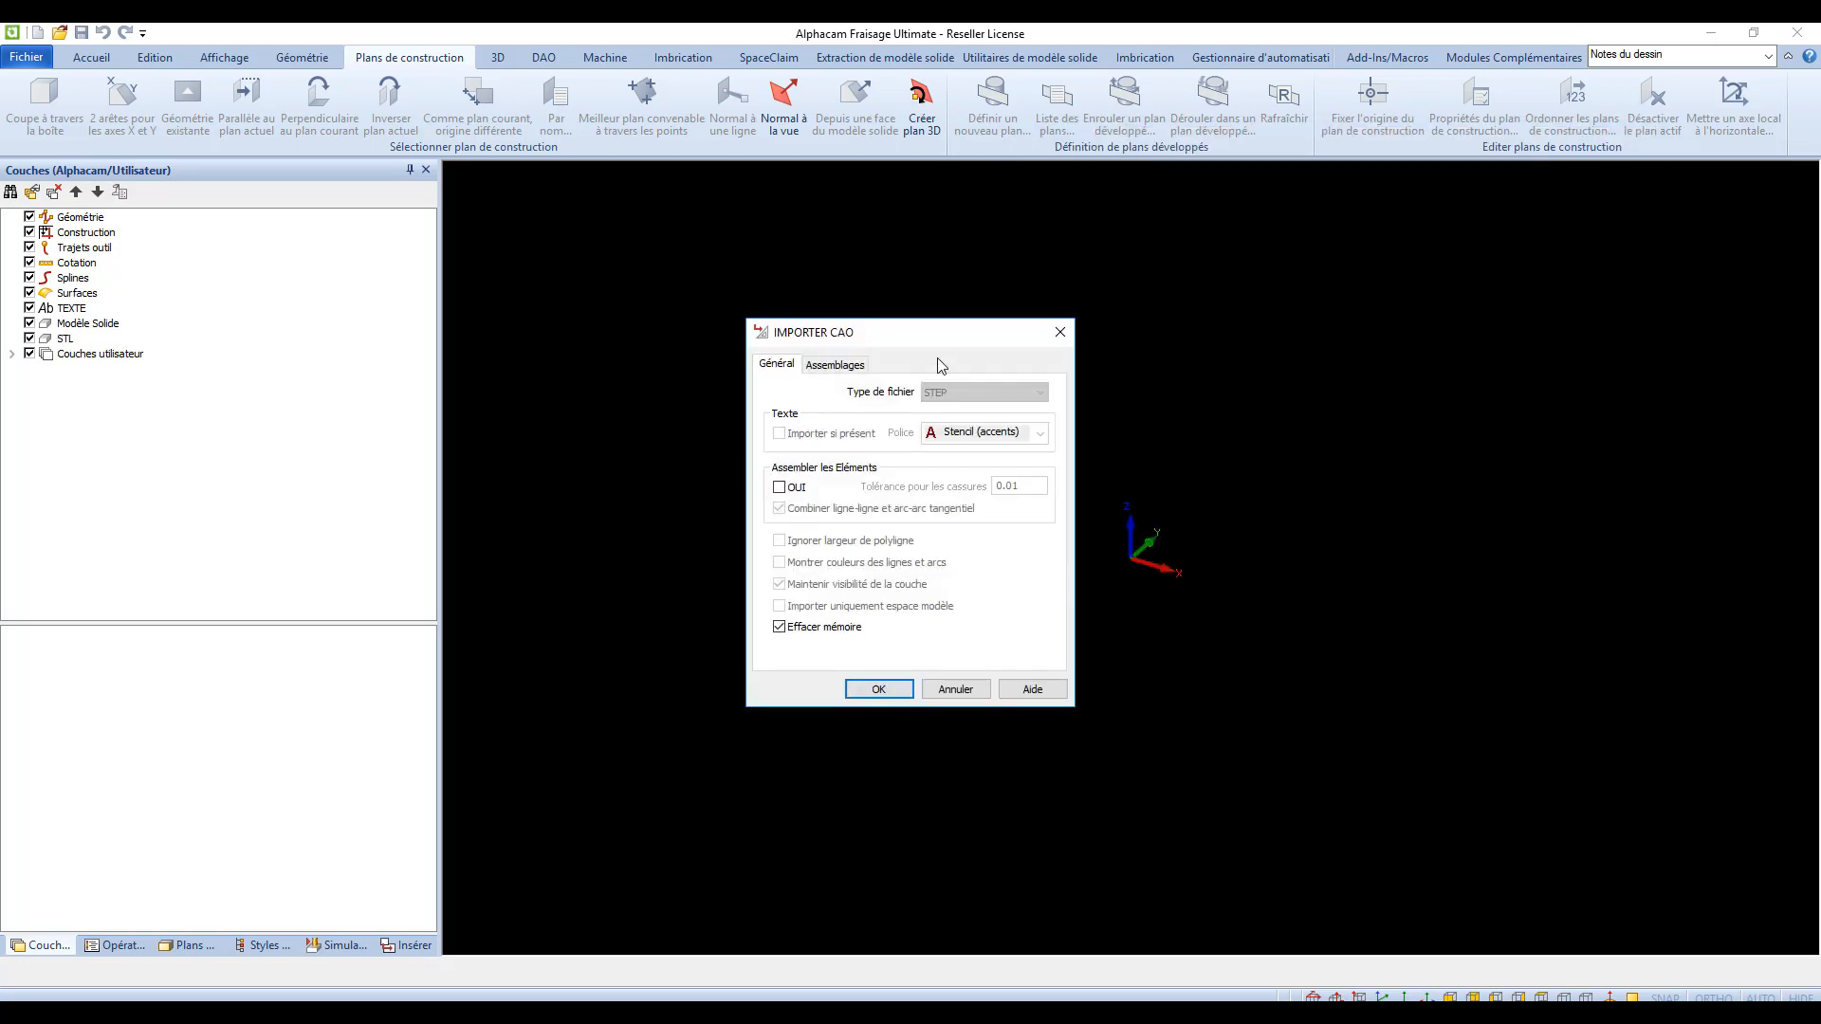
{"action": "left_click", "coordinate": [839, 371]}
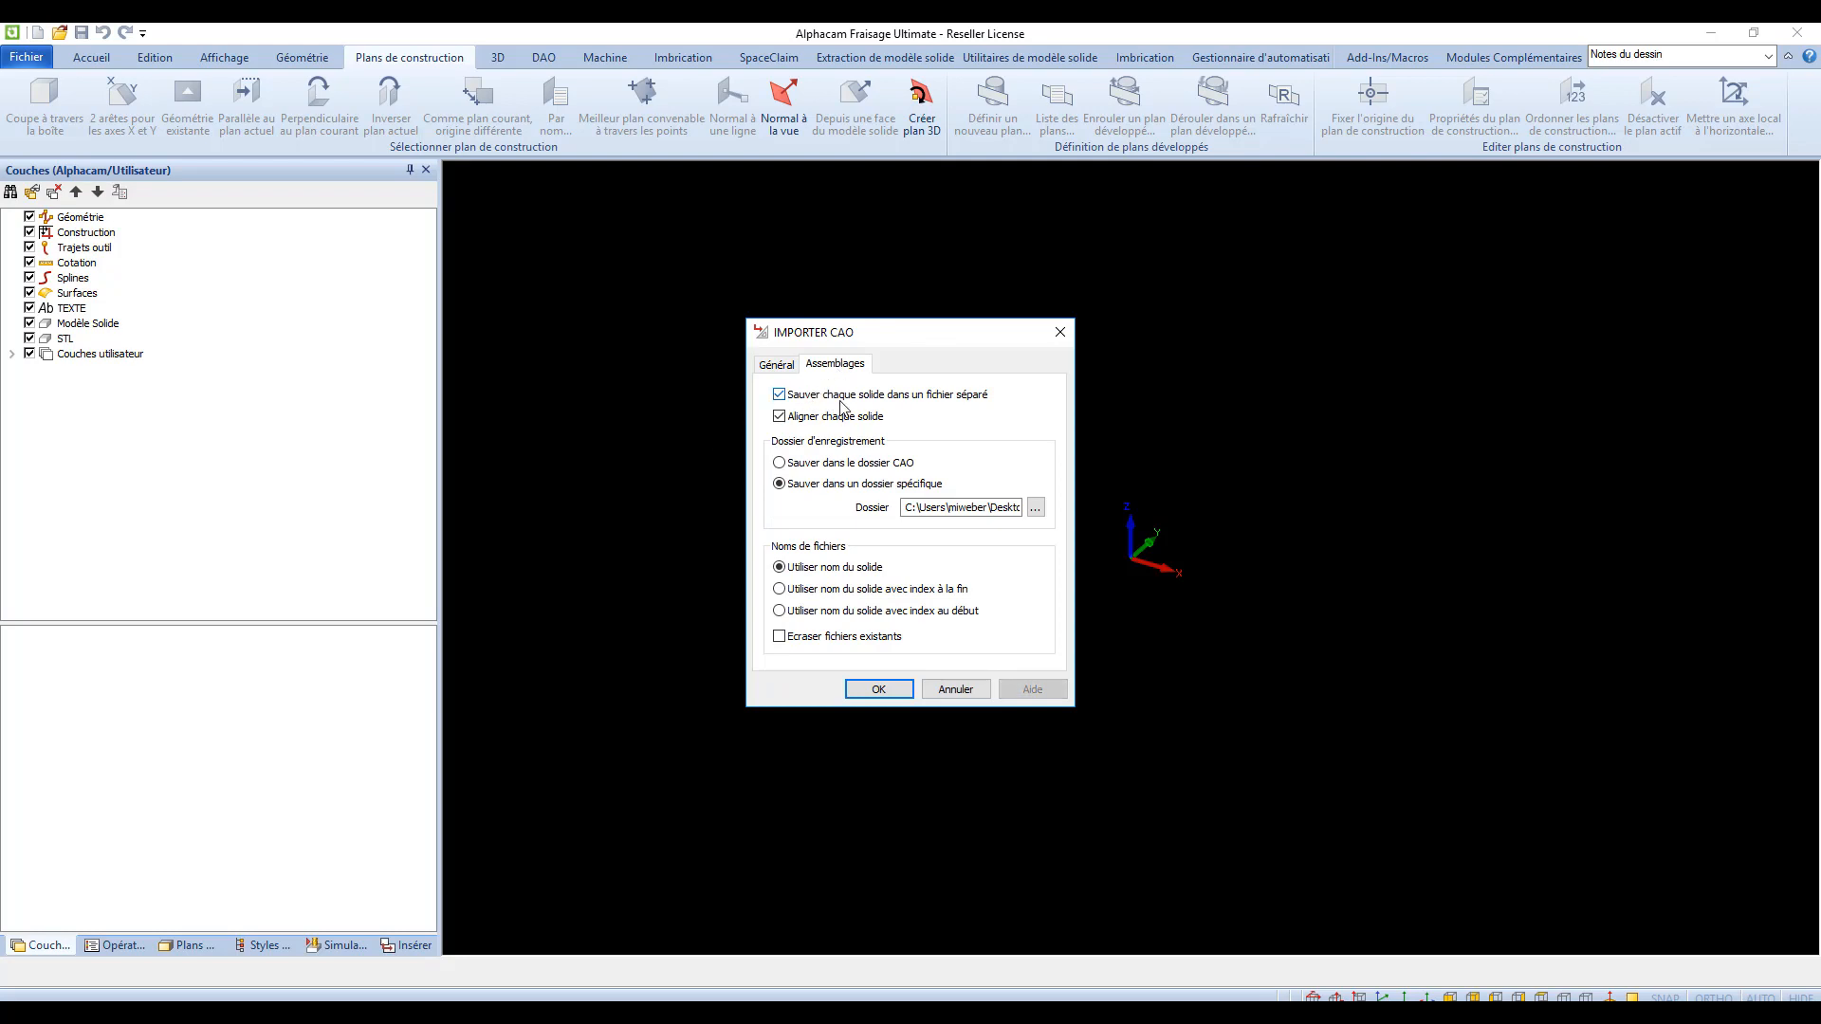
{"action": "mouse_move", "coordinate": [835, 403]}
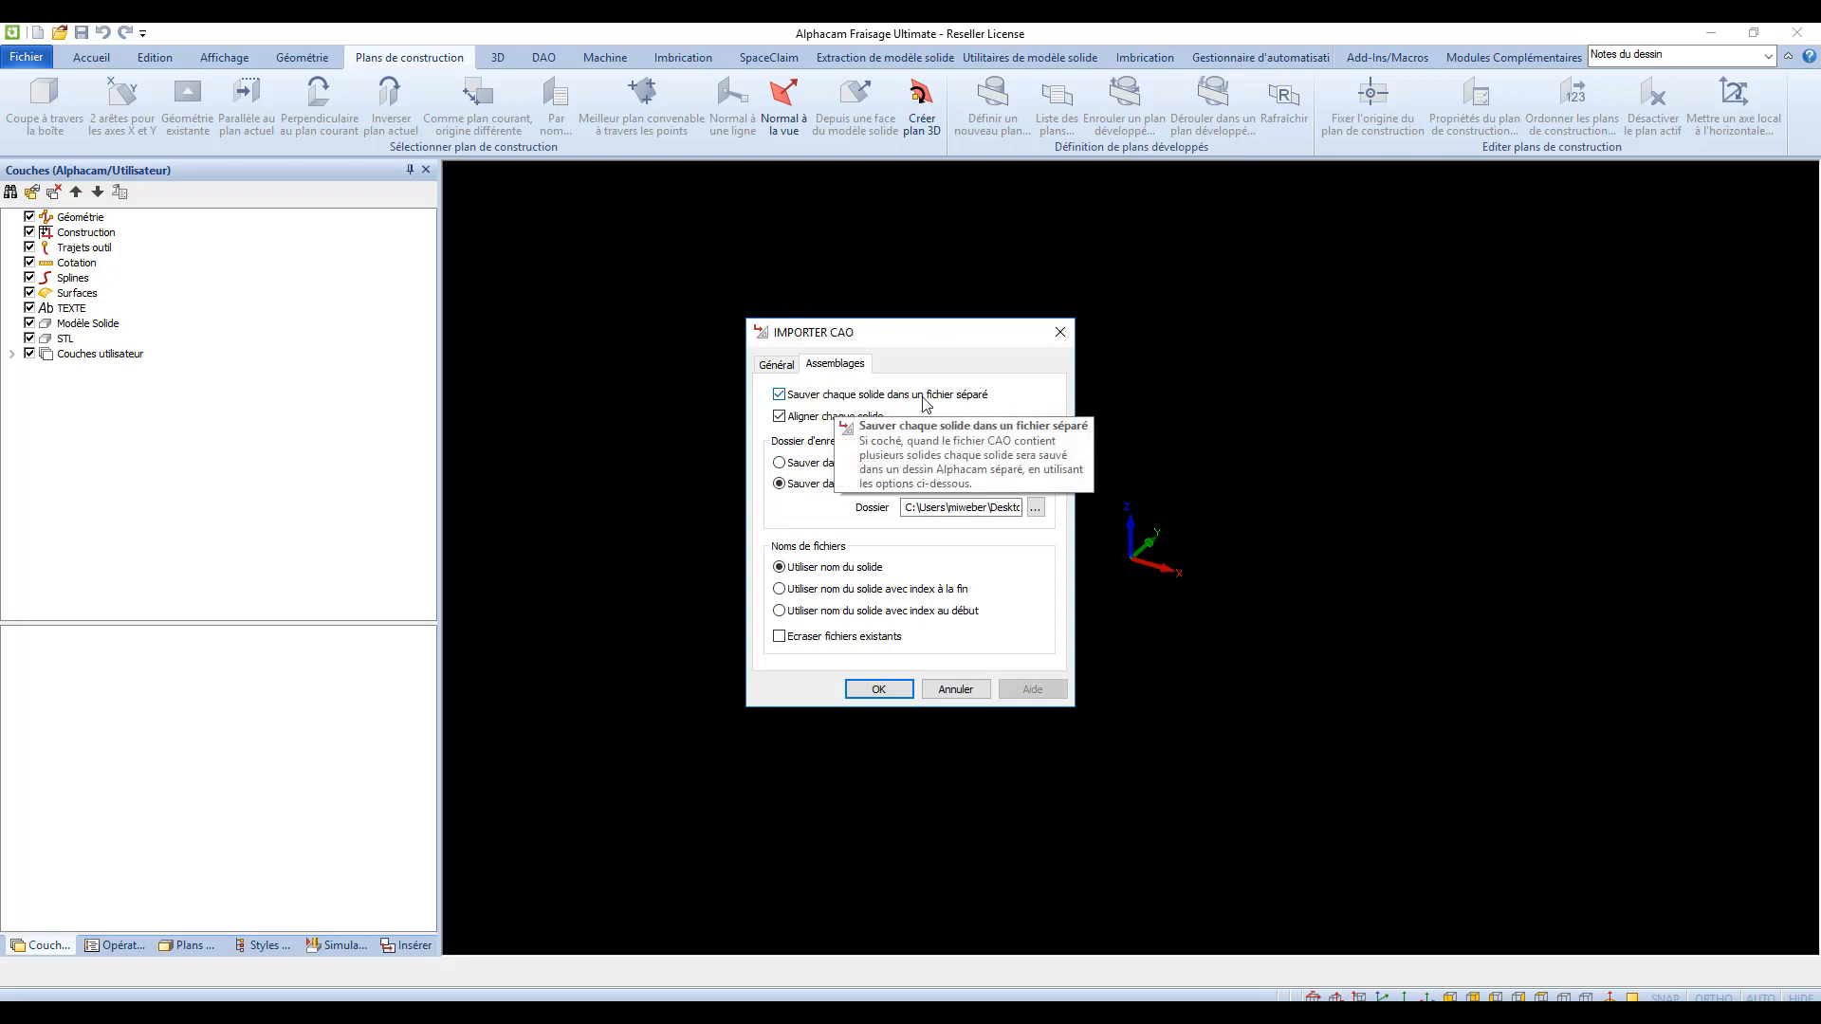
{"action": "left_click_drag", "start_coordinate": [911, 508], "coordinate": [1045, 512]}
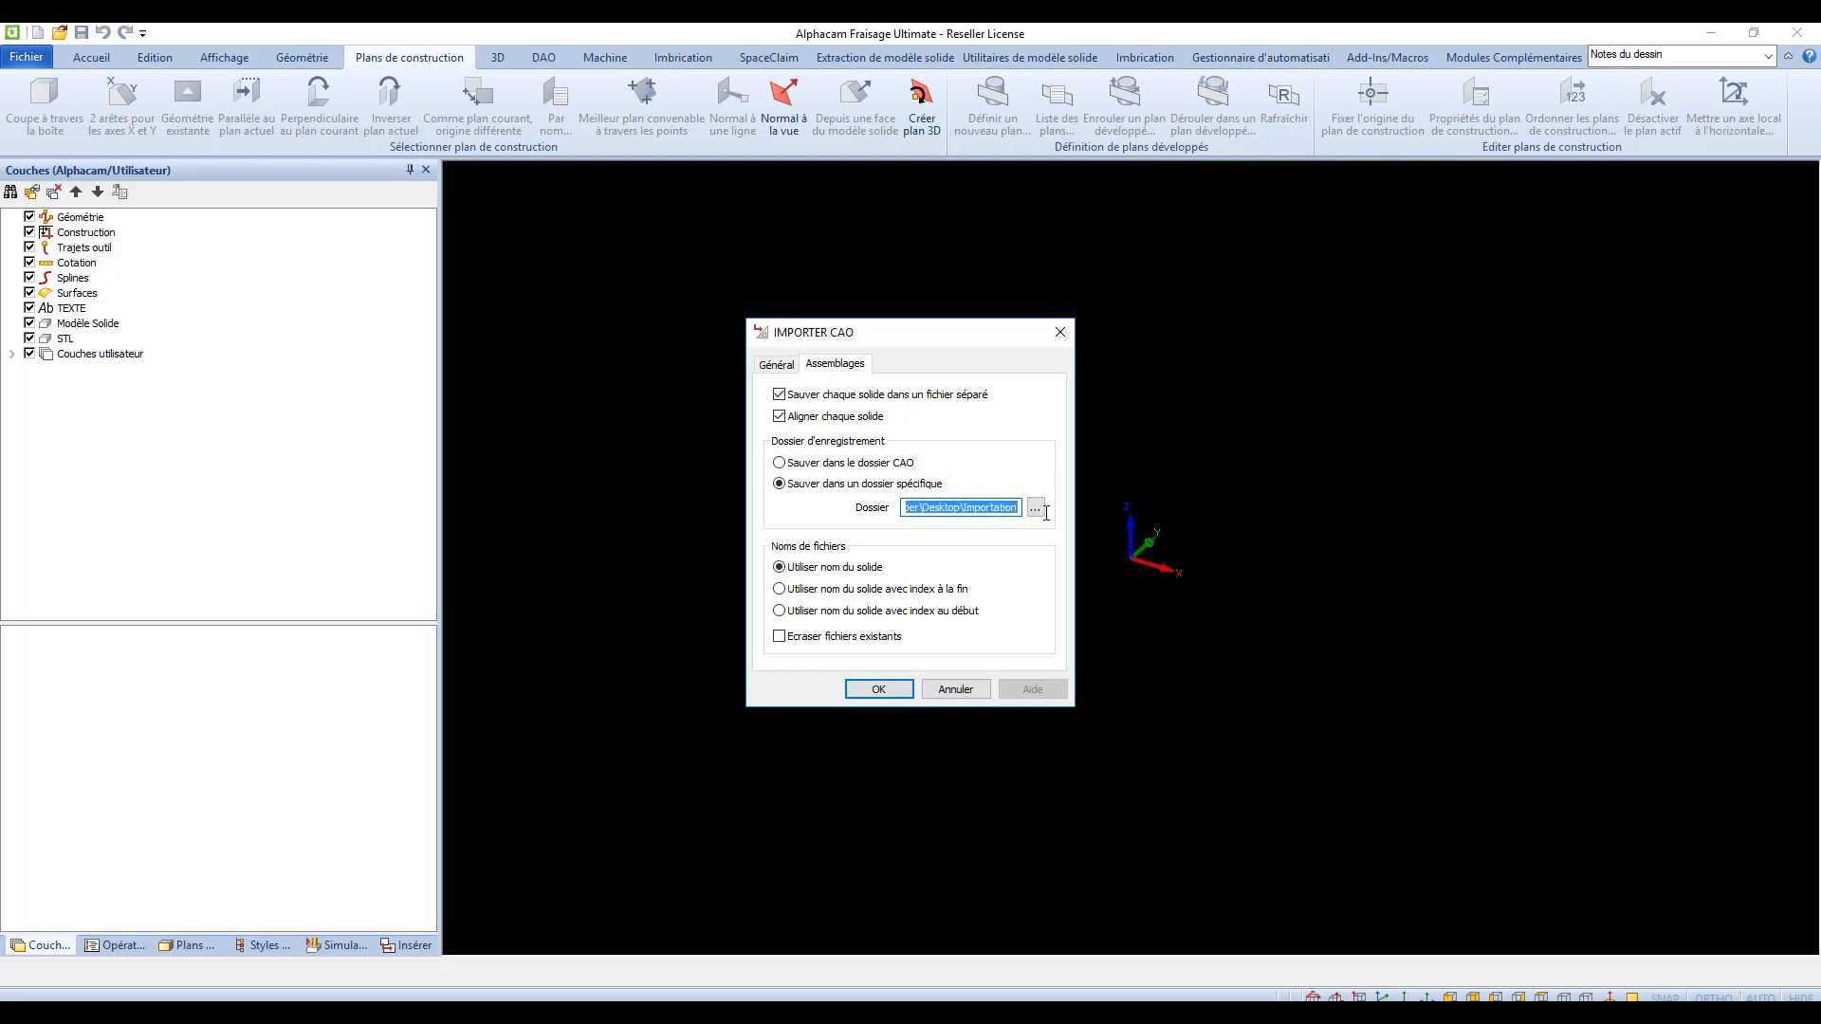
{"action": "left_click", "coordinate": [998, 511]}
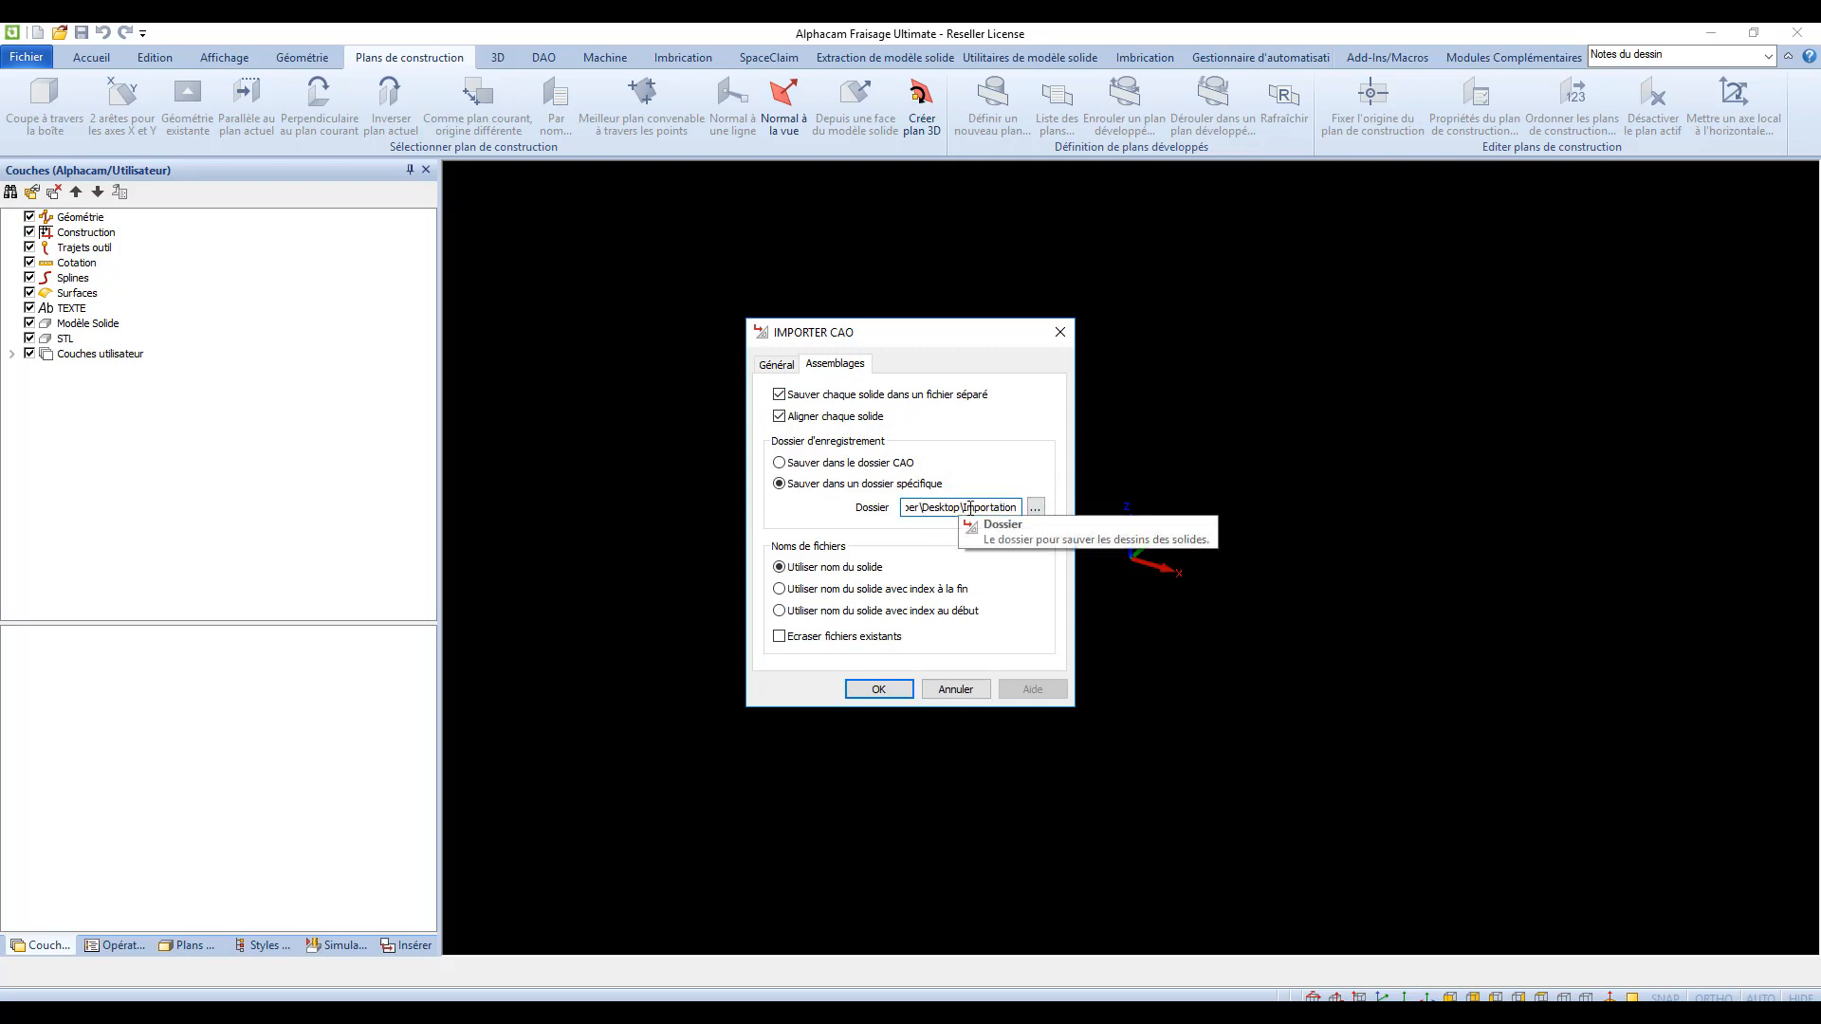
{"action": "left_click", "coordinate": [879, 689]}
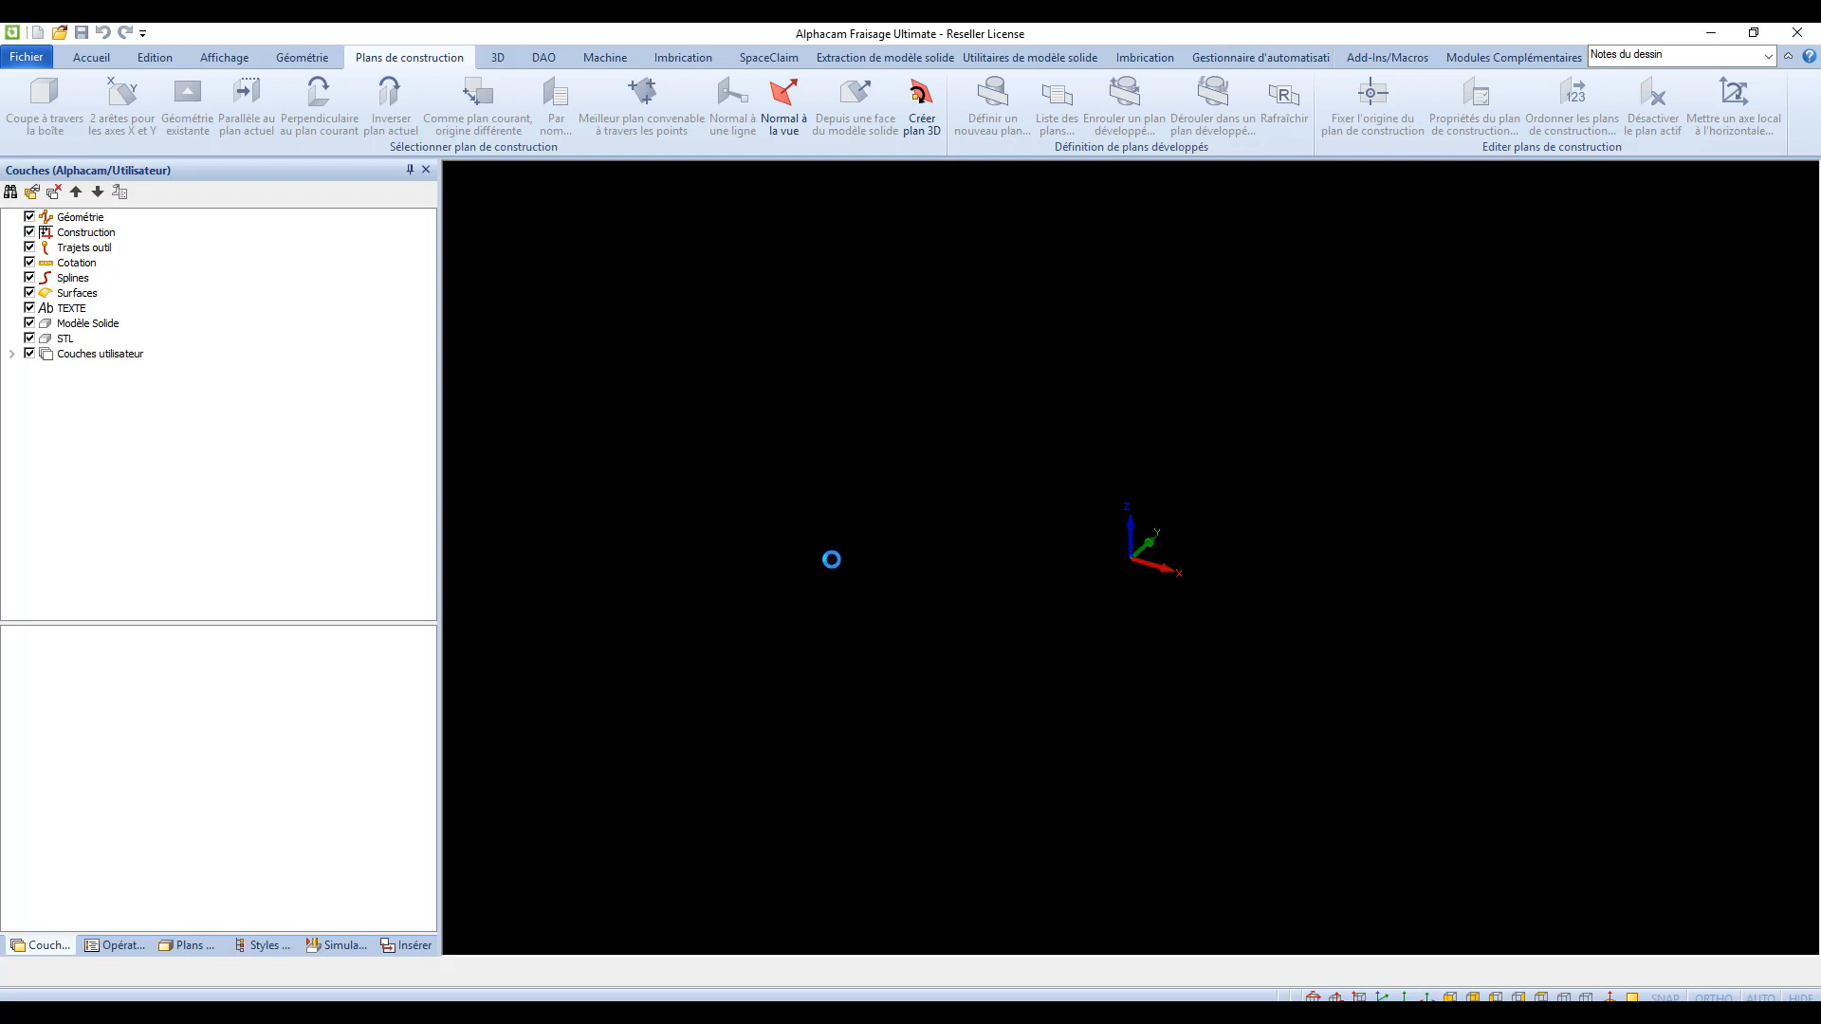
{"action": "left_click", "coordinate": [858, 594]}
{"action": "left_click", "coordinate": [864, 584]}
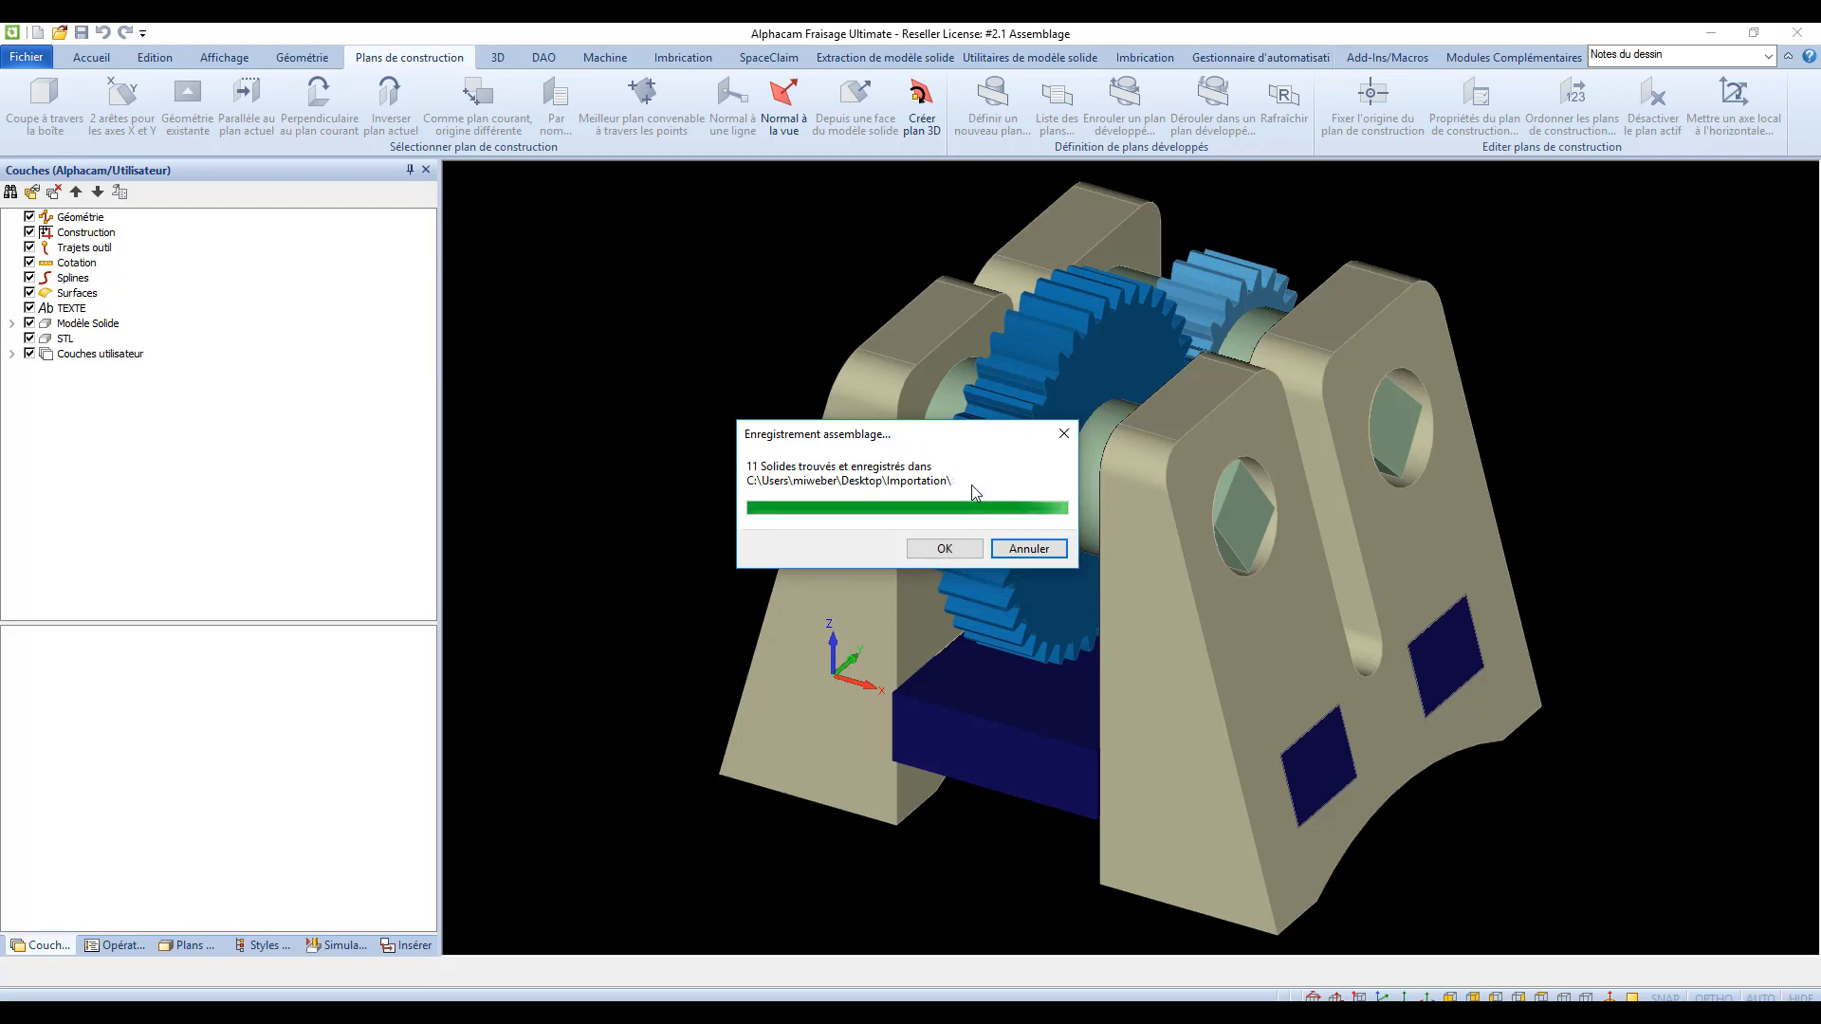
{"action": "left_click", "coordinate": [944, 550]}
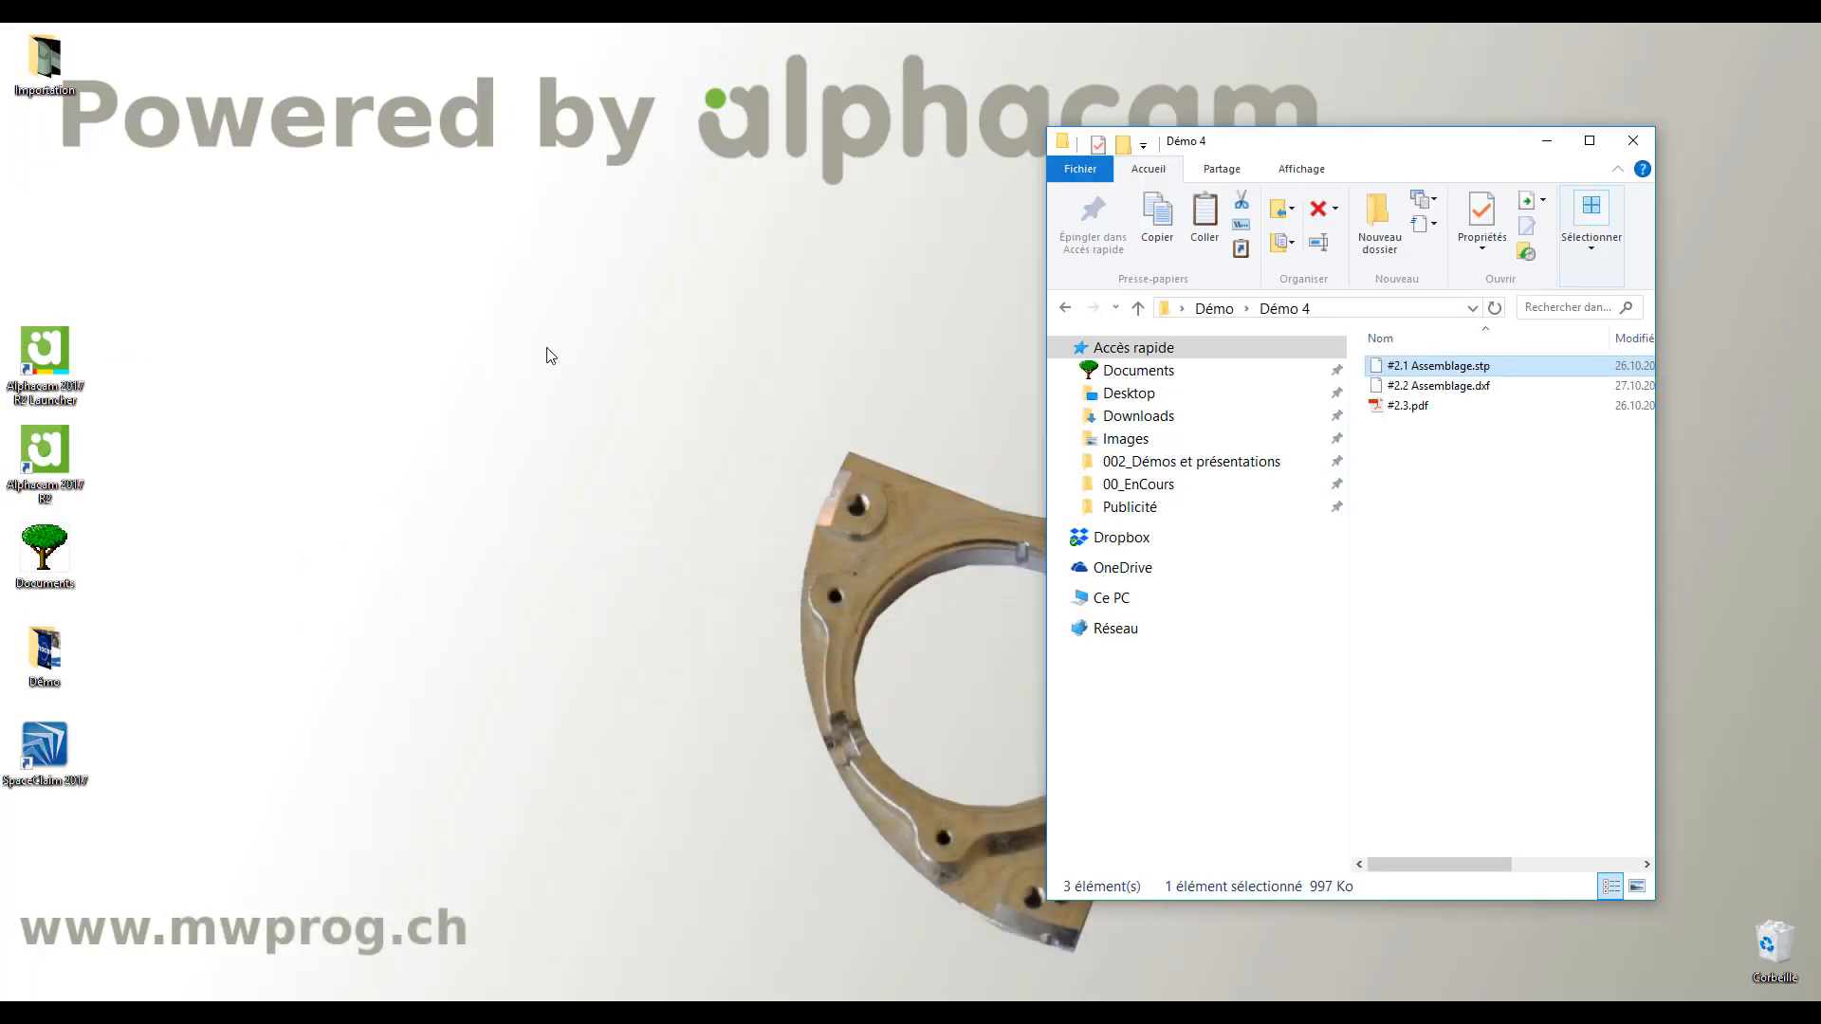
Open the Importation folder on the desktop and look through the saved solid drawings
{"action": "left_click_drag", "start_coordinate": [52, 76], "coordinate": [598, 470]}
{"action": "double_click", "coordinate": [601, 454]}
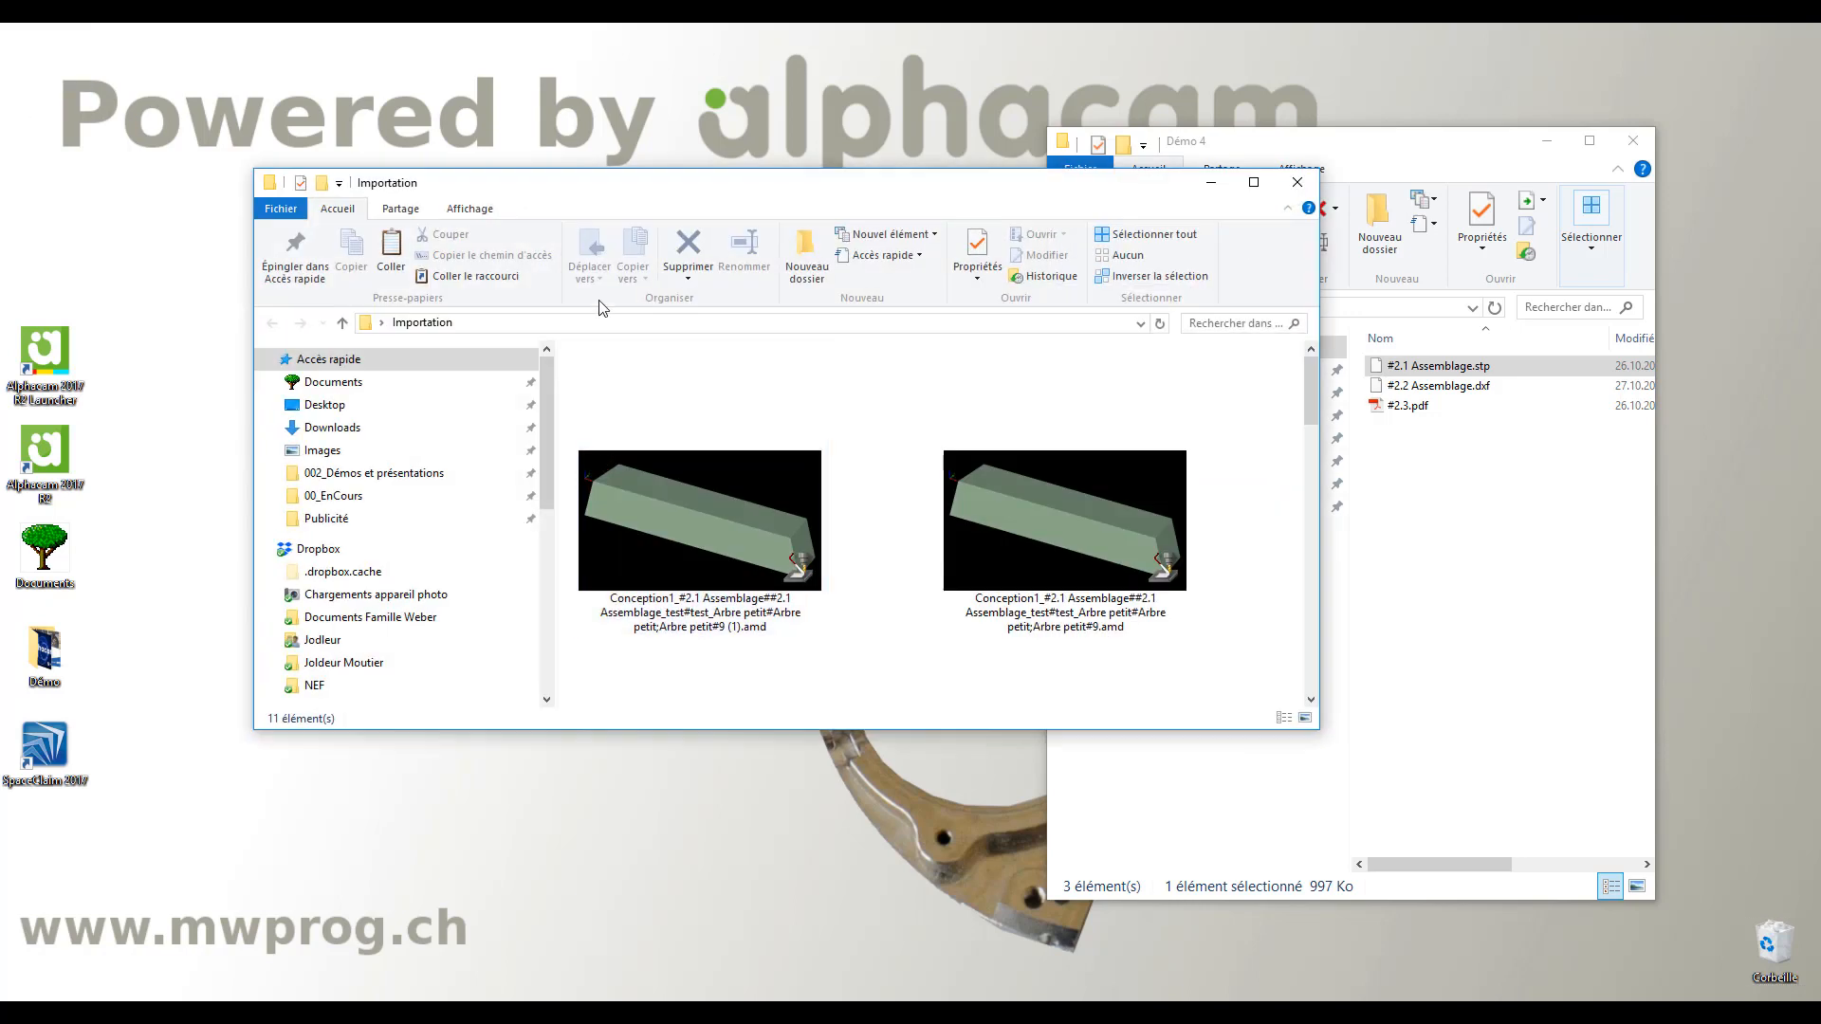
{"action": "left_click_drag", "start_coordinate": [1309, 389], "coordinate": [1294, 672]}
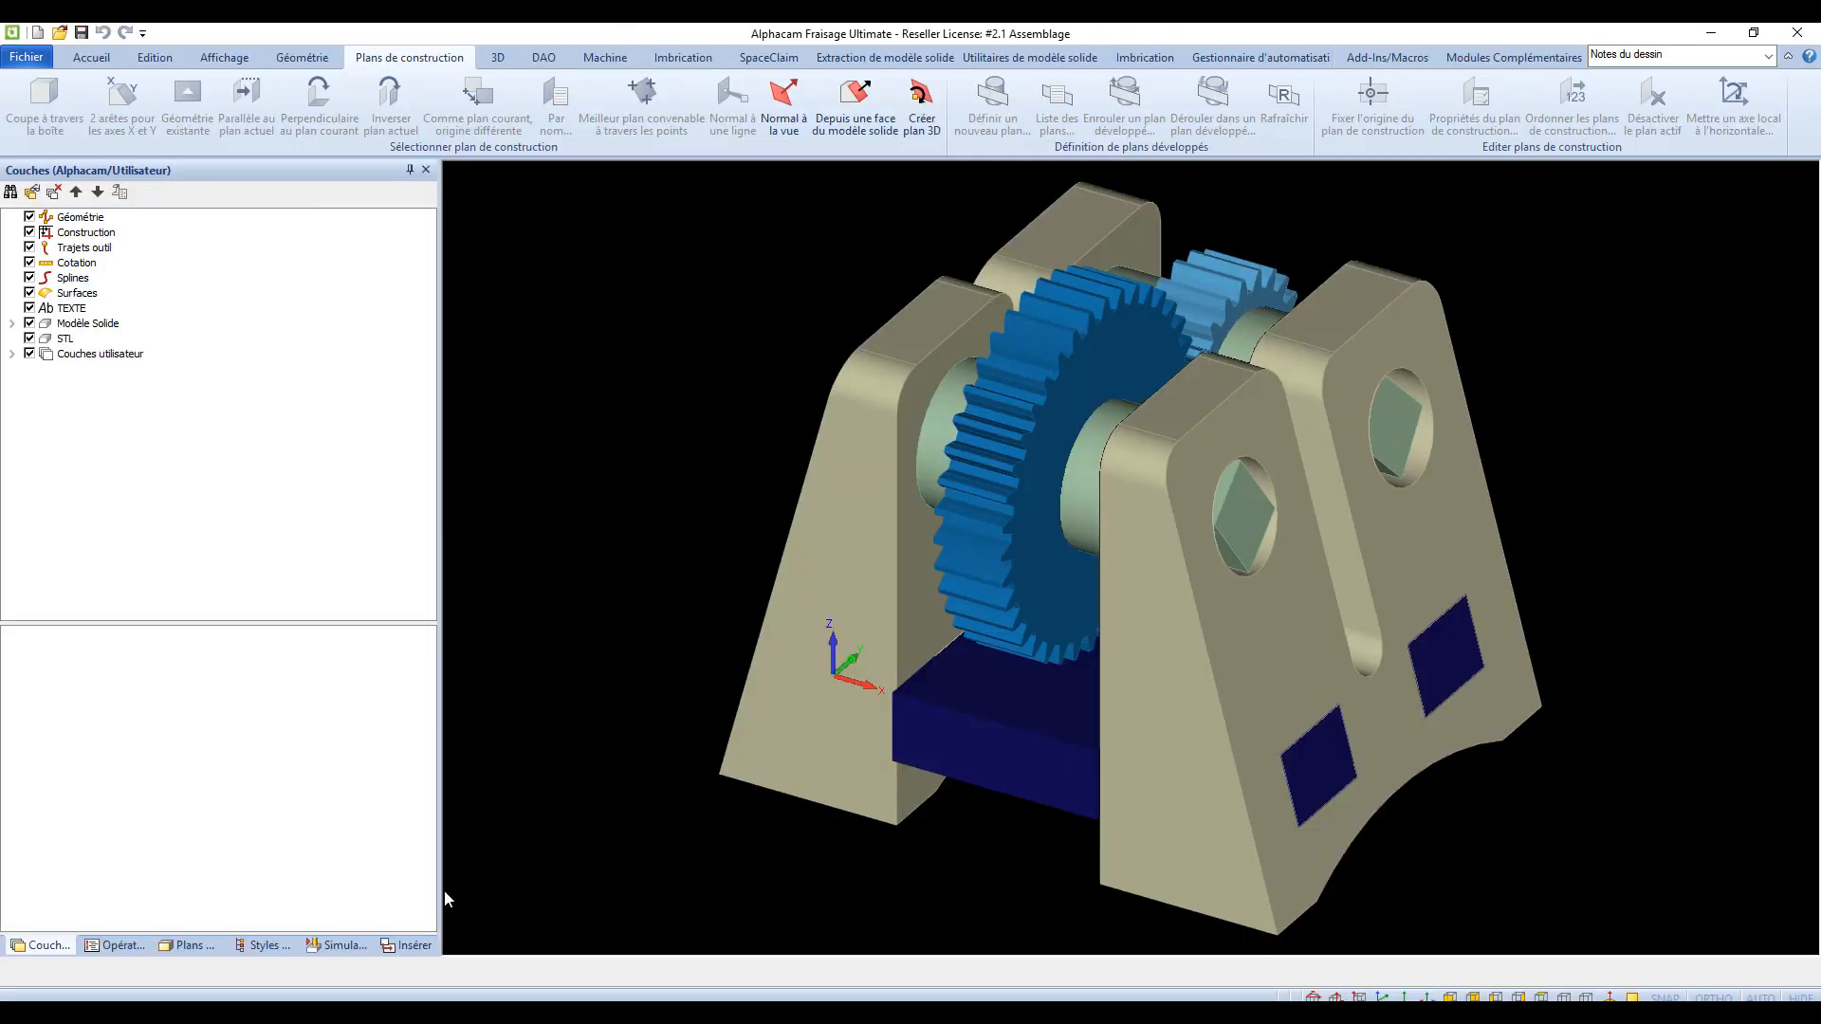
Import #2.2 Assemblage.dxf with memory cleared, elements joined at 0.01 tolerance, Enlever ligne commune and Assembler géométries résultantes enabled
{"action": "mouse_move", "coordinate": [208, 1013]}
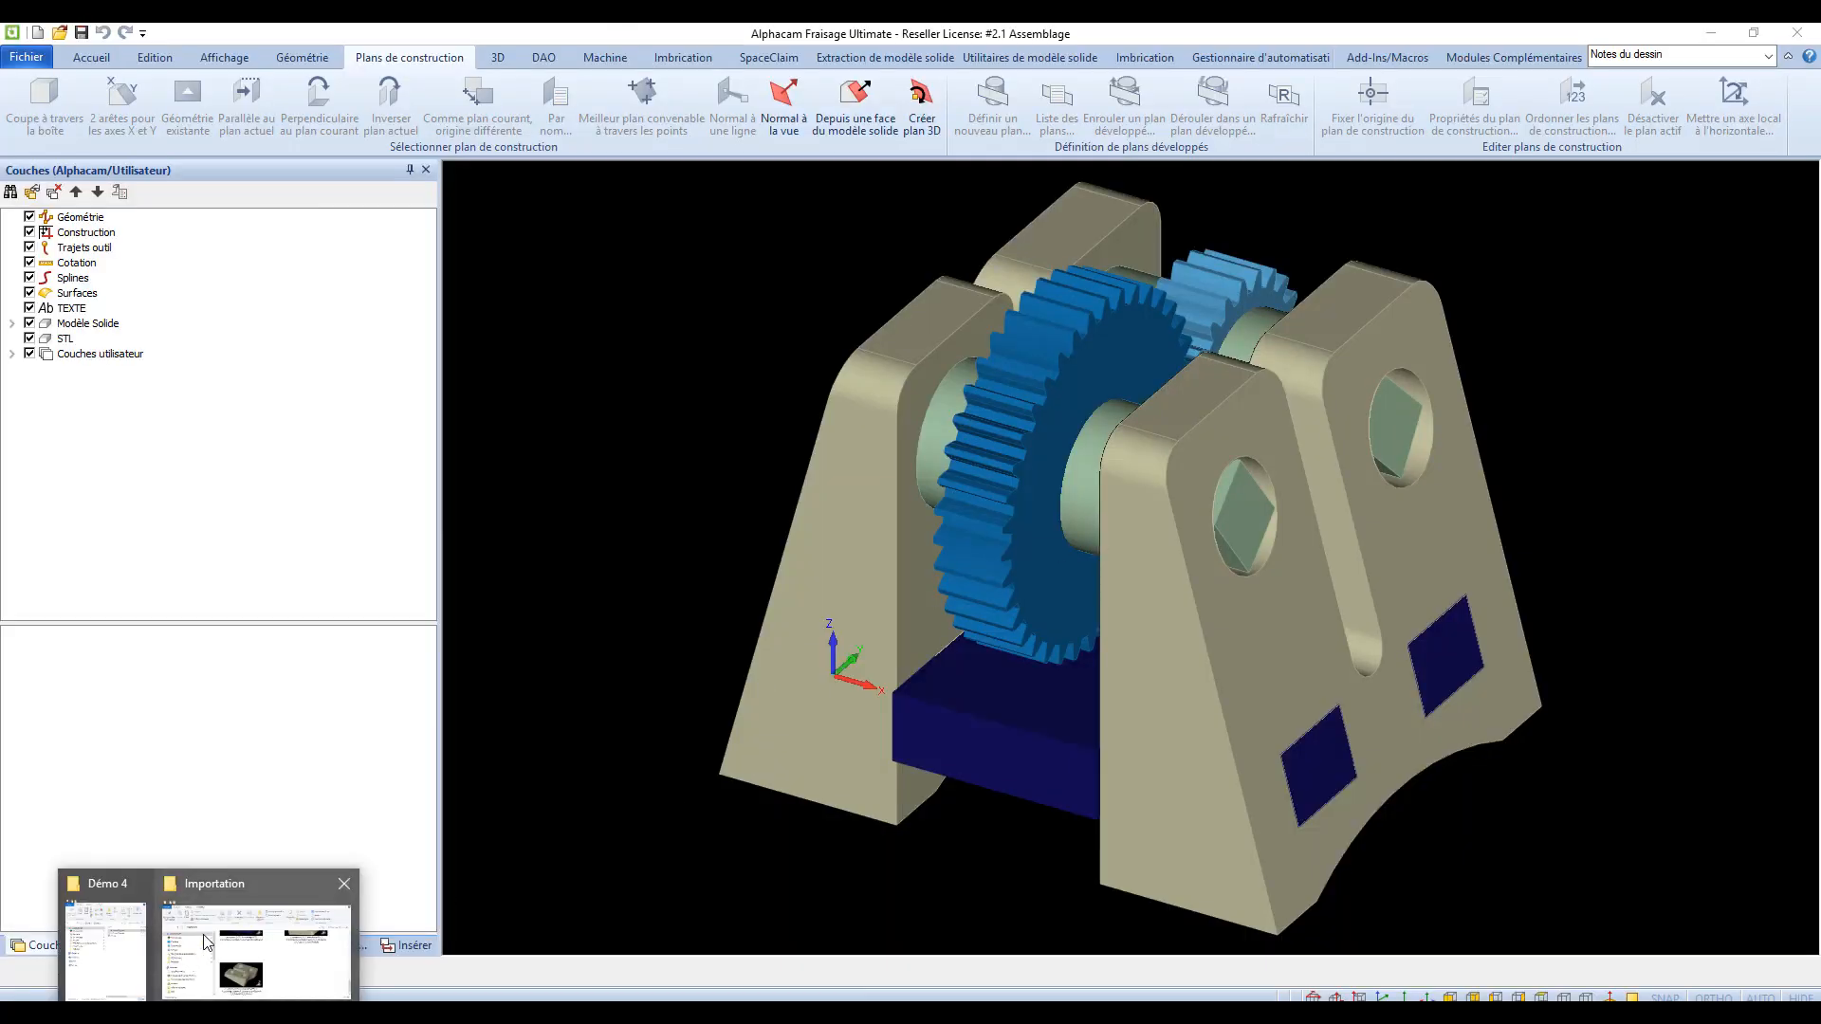
{"action": "mouse_move", "coordinate": [238, 928]}
{"action": "left_click", "coordinate": [104, 948]}
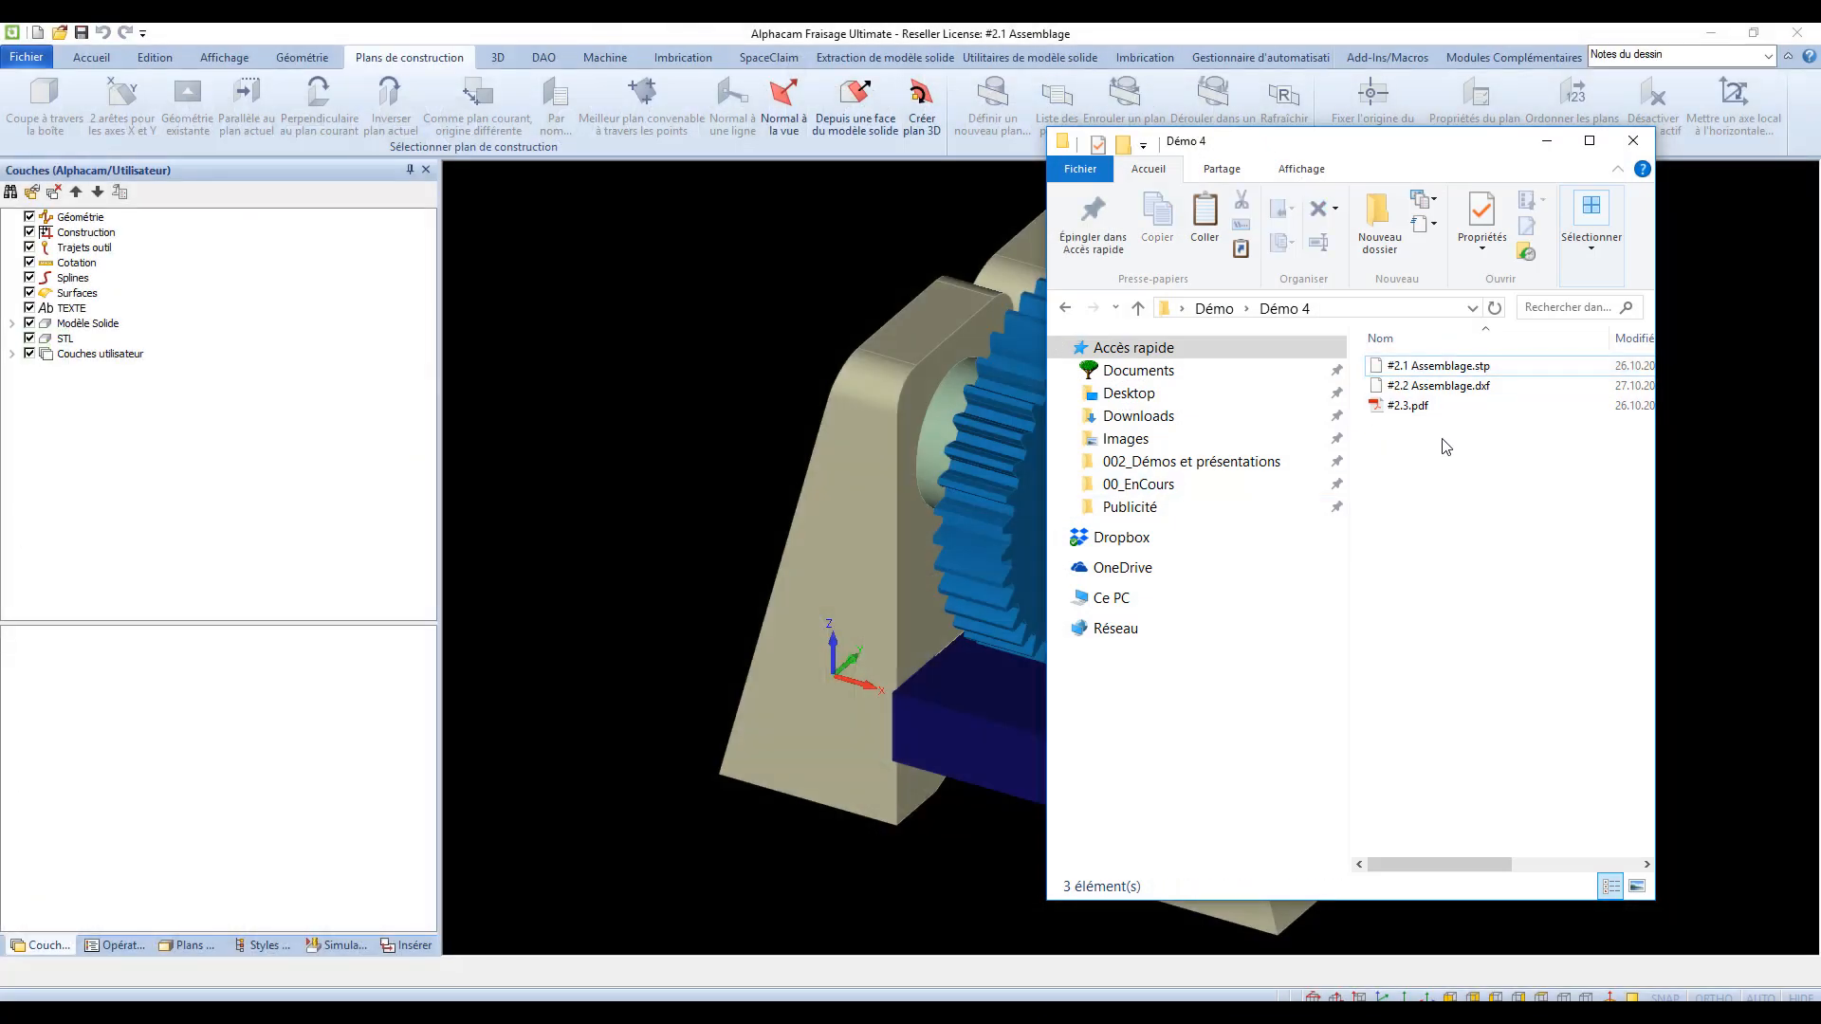
{"action": "left_click_drag", "start_coordinate": [1458, 388], "coordinate": [755, 477]}
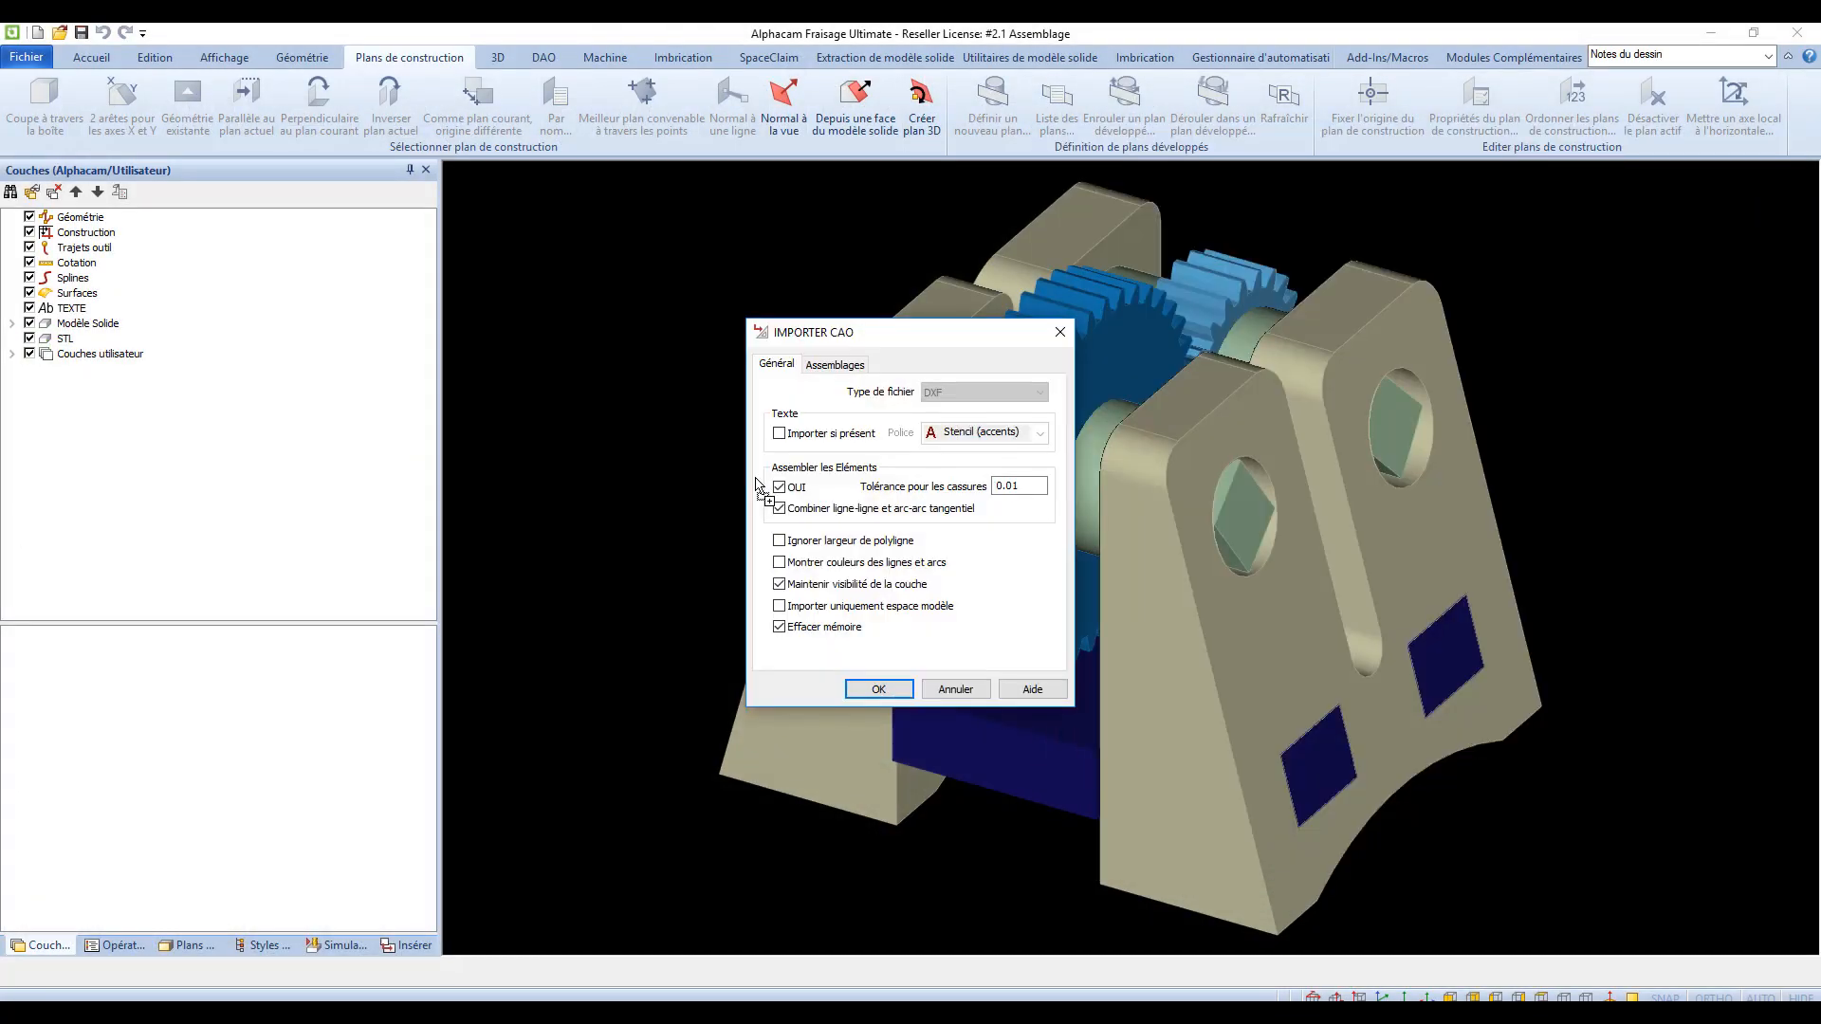
{"action": "left_click", "coordinate": [878, 688]}
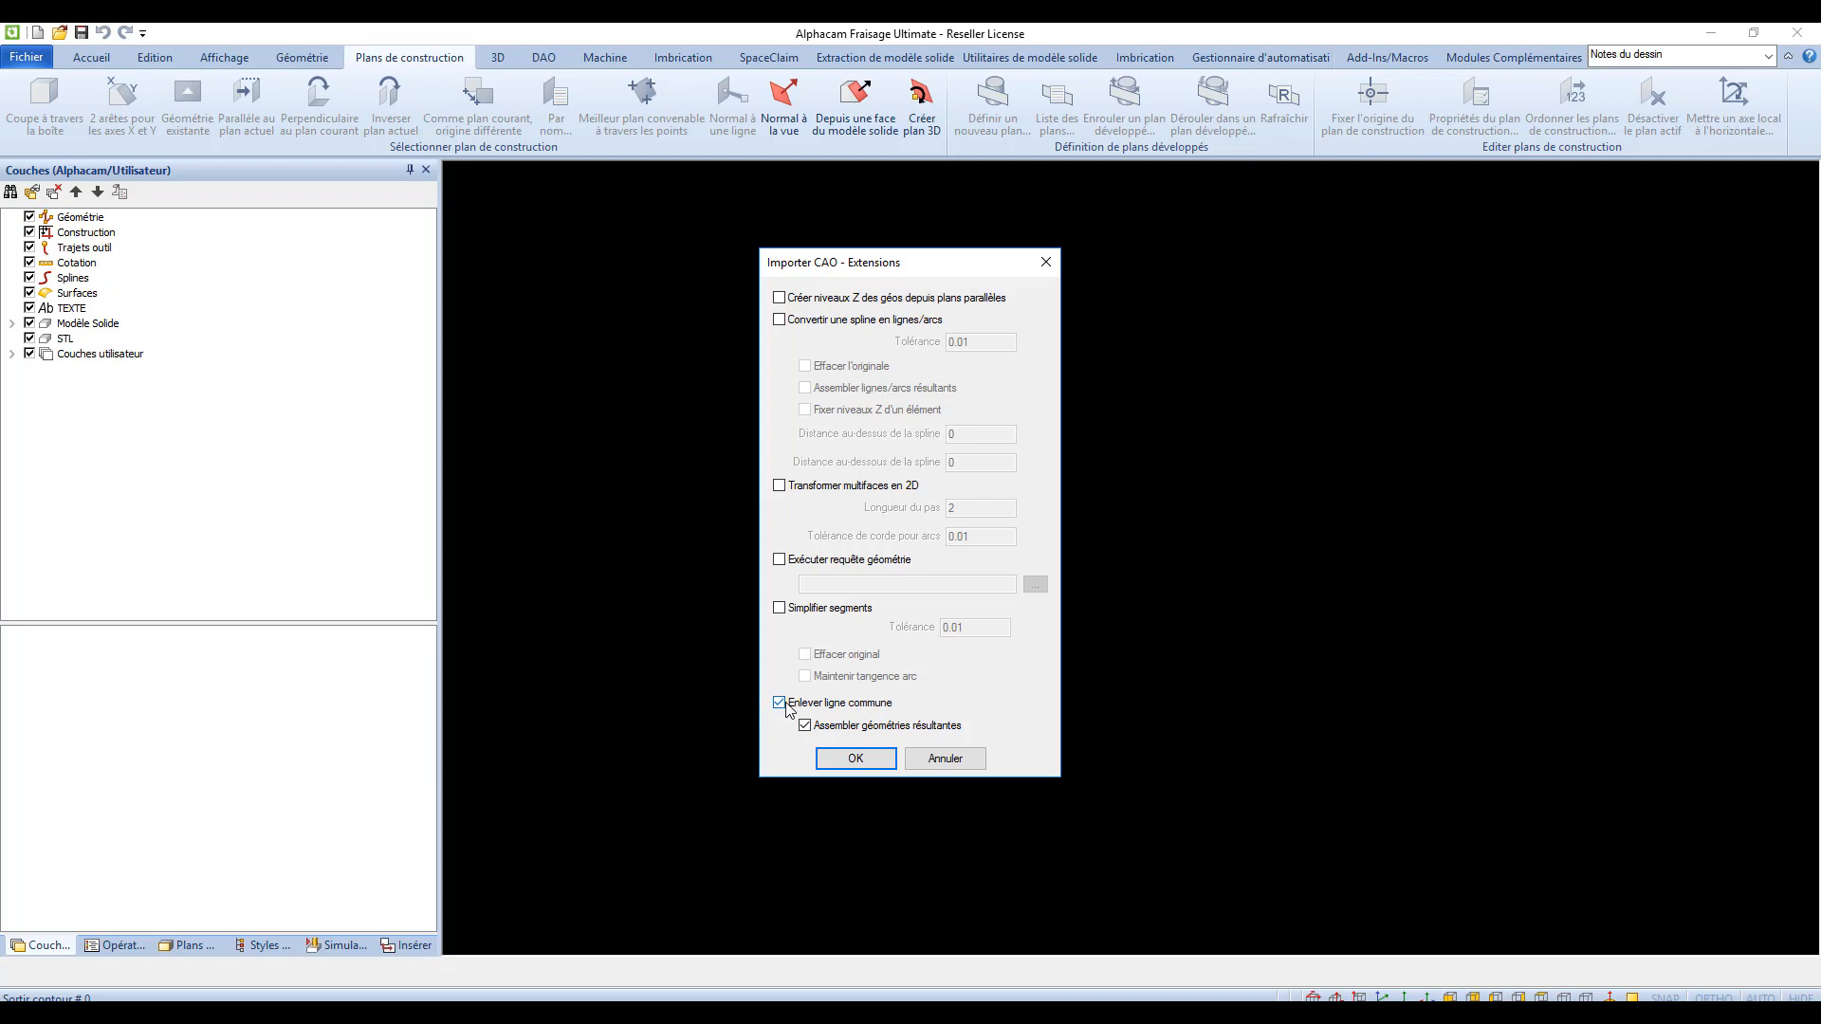
{"action": "left_click", "coordinate": [856, 759]}
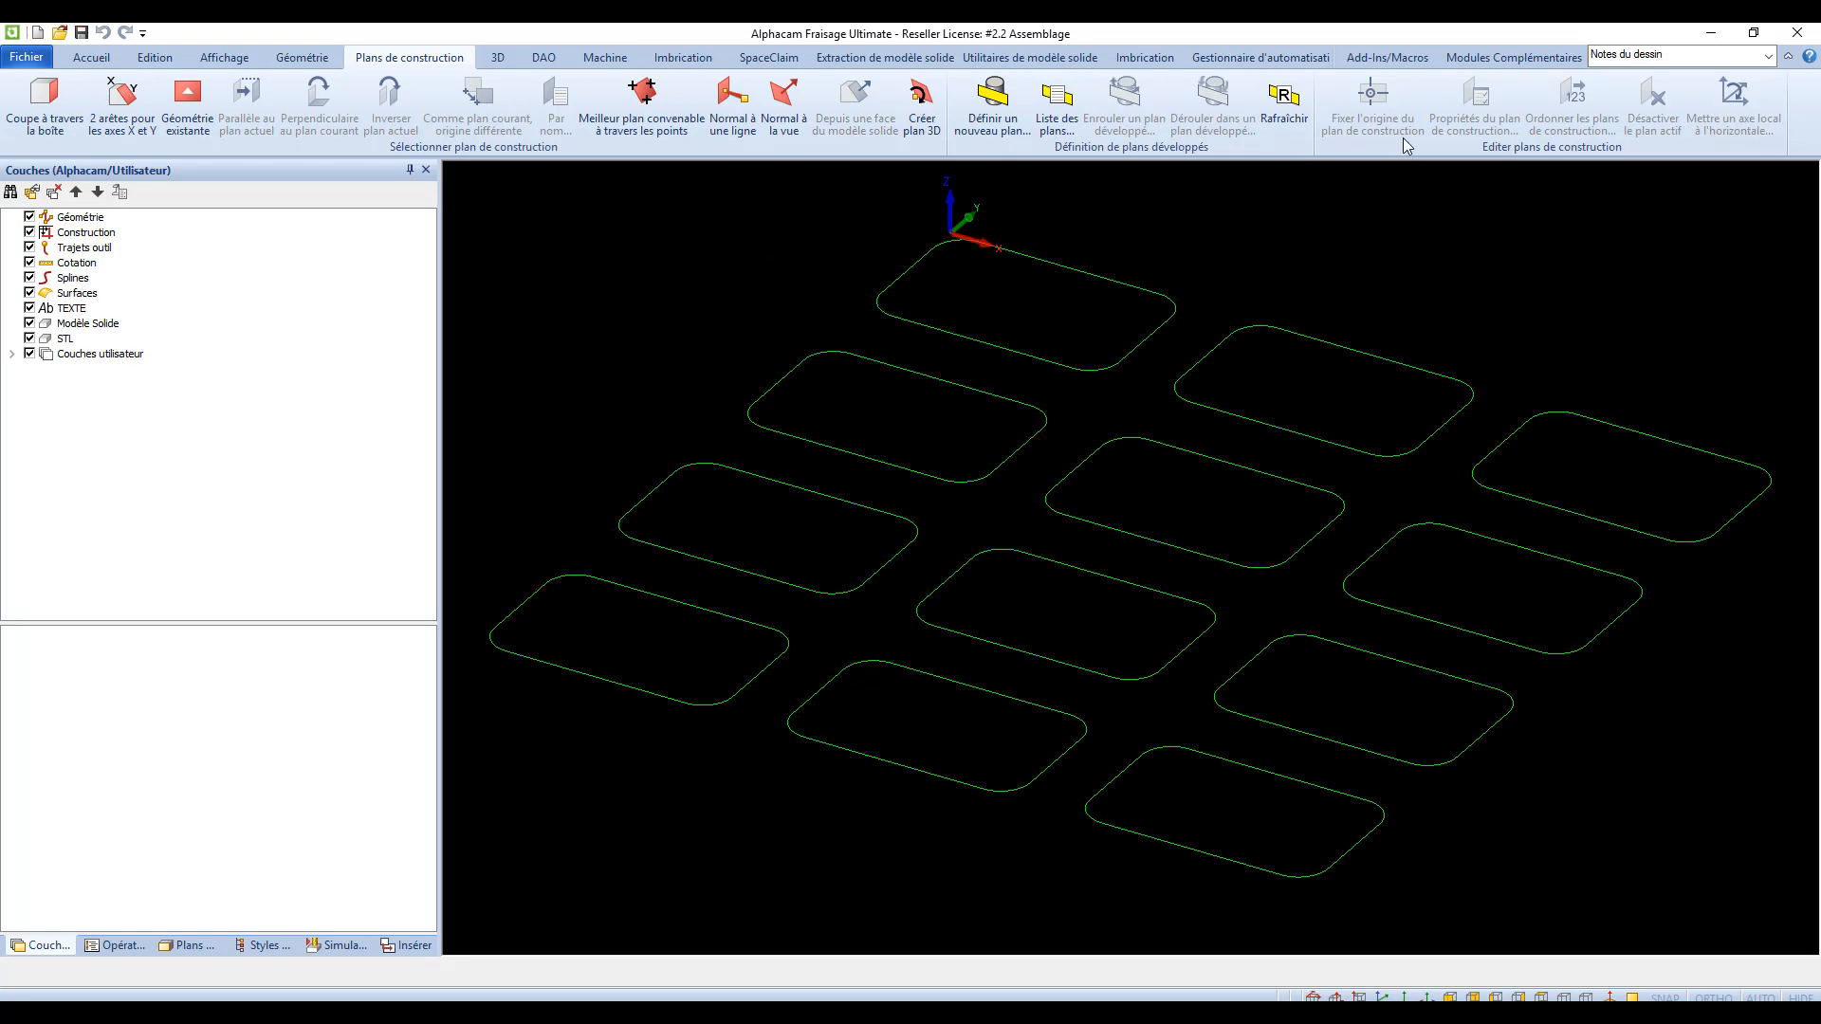
Examine the free add-in options around Importer CAO - Extensions, and leave the list without changes
{"action": "left_click", "coordinate": [1382, 62]}
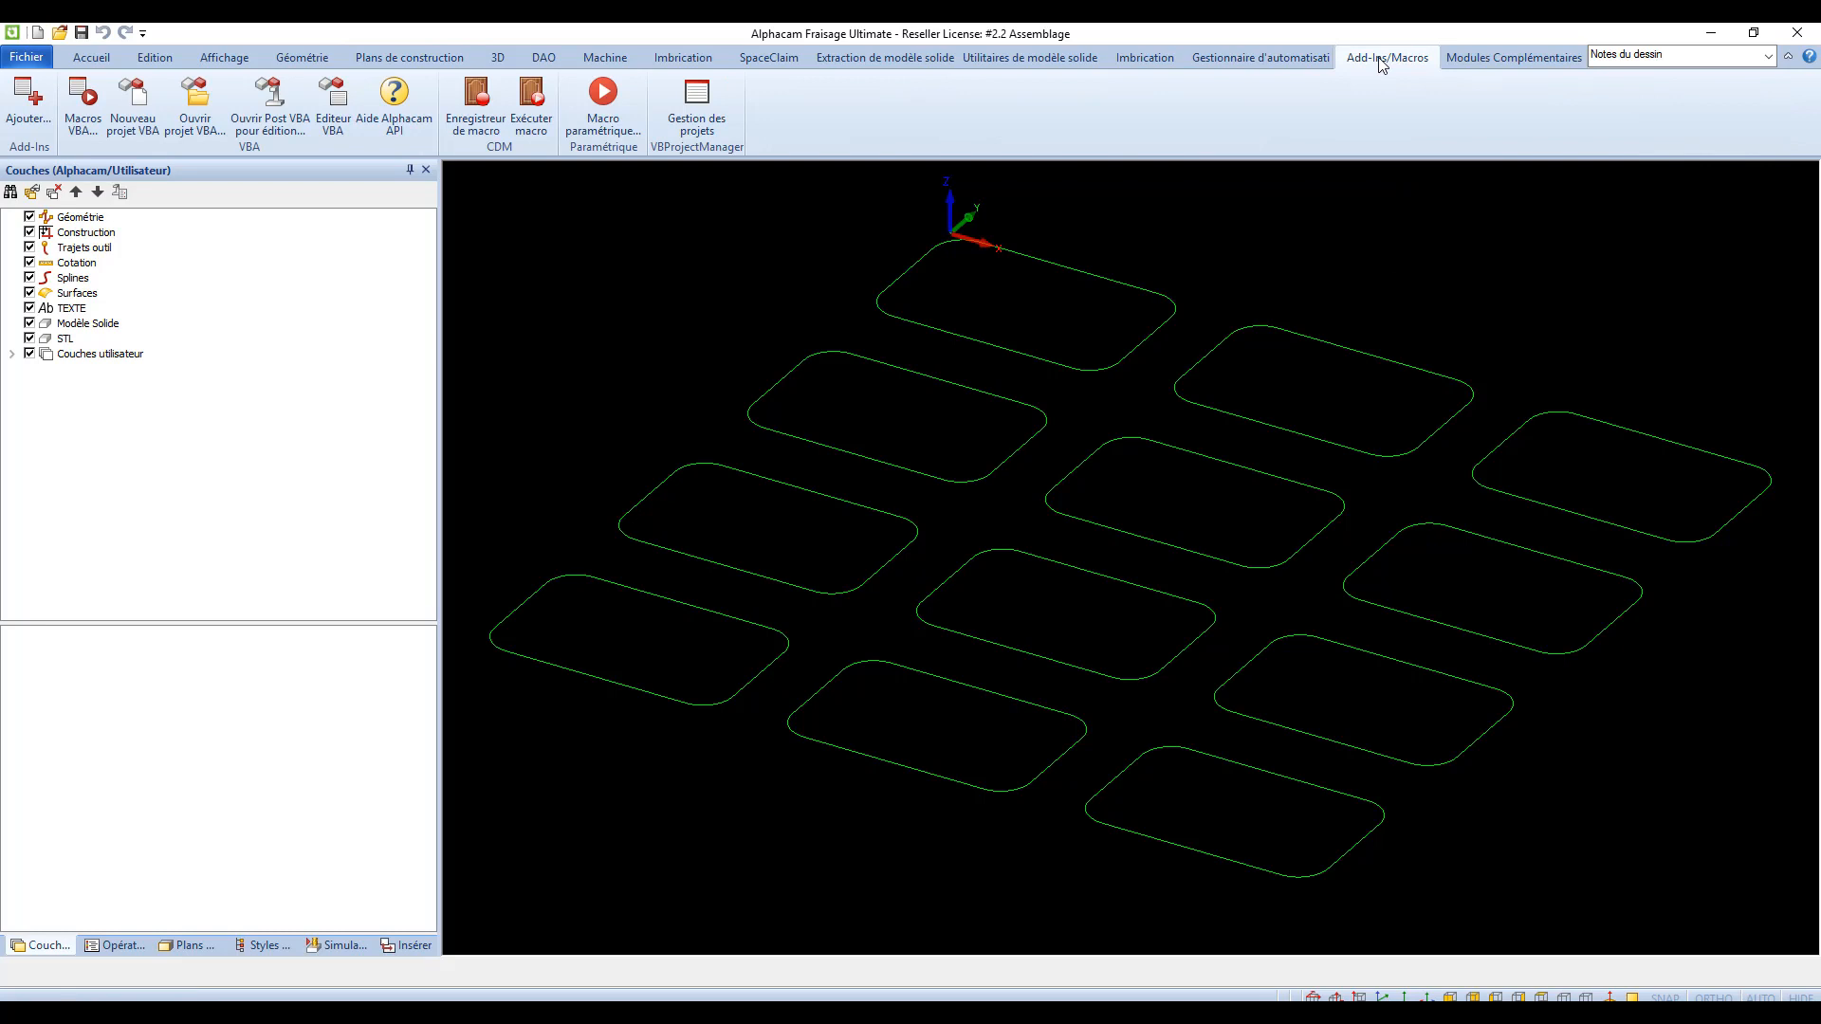
{"action": "left_click", "coordinate": [28, 95]}
{"action": "left_click_drag", "start_coordinate": [887, 417], "coordinate": [878, 489]}
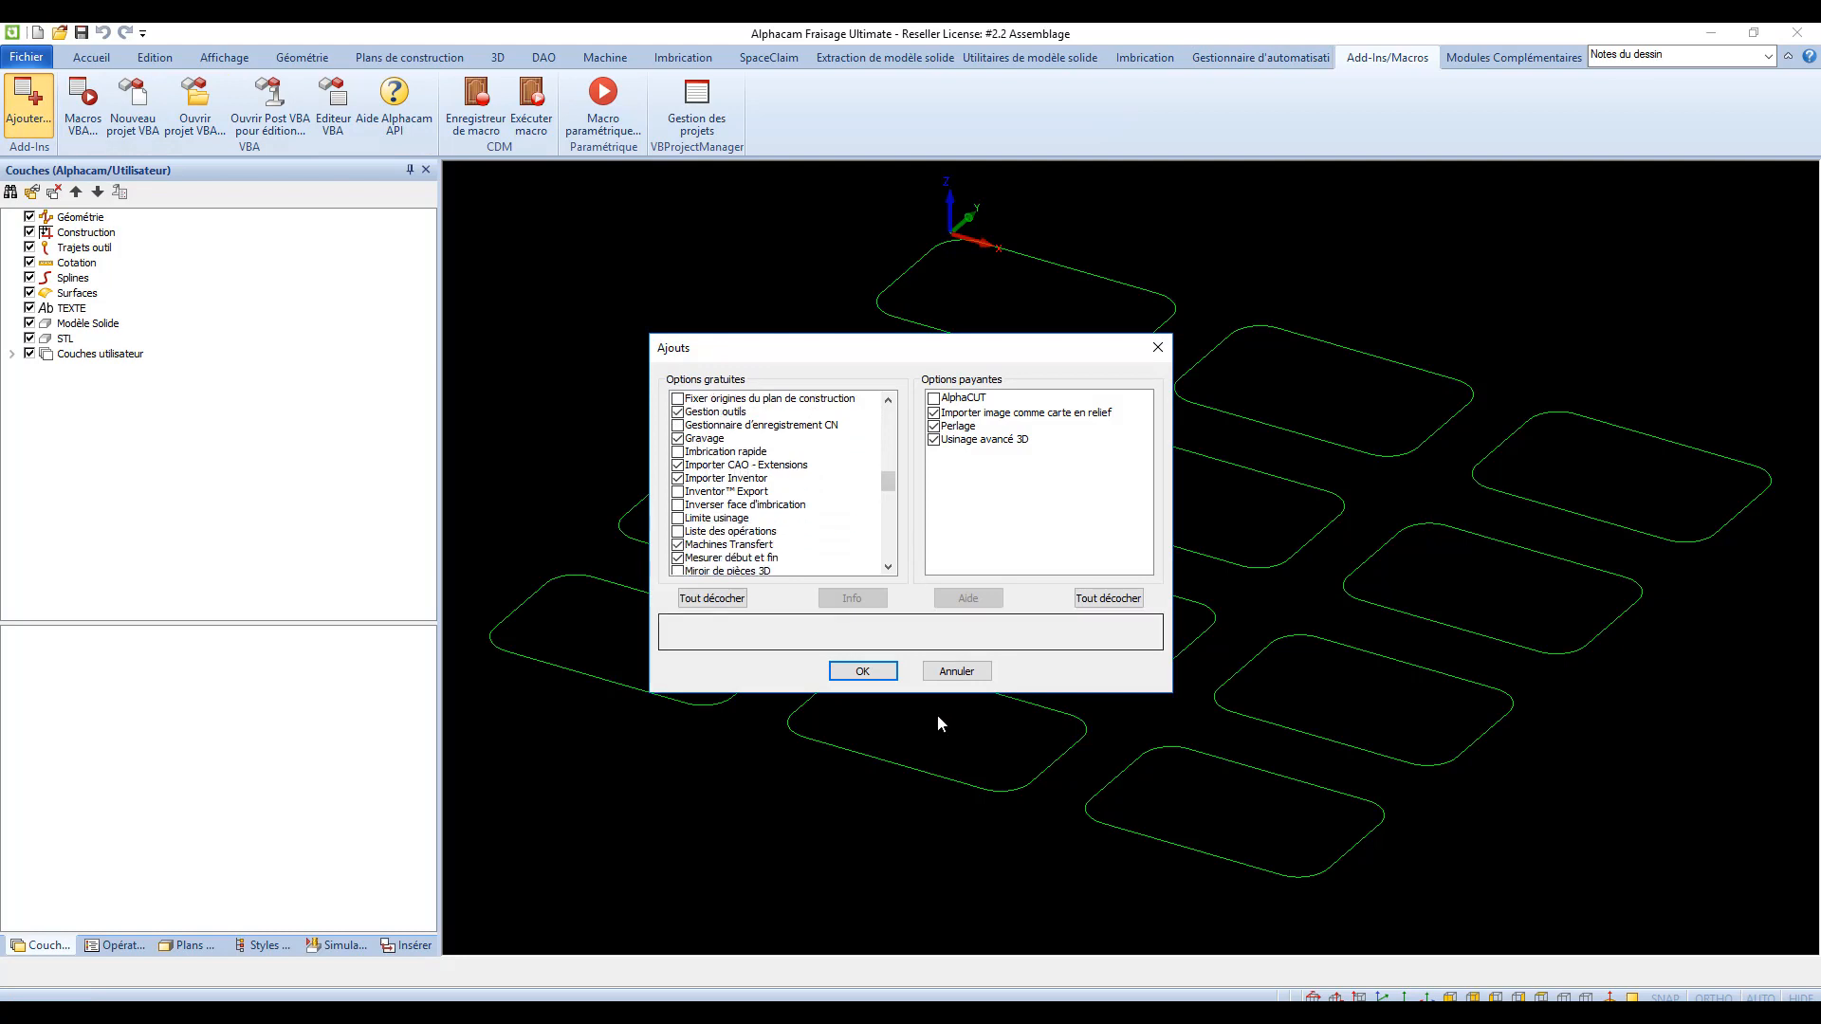
{"action": "left_click", "coordinate": [957, 672]}
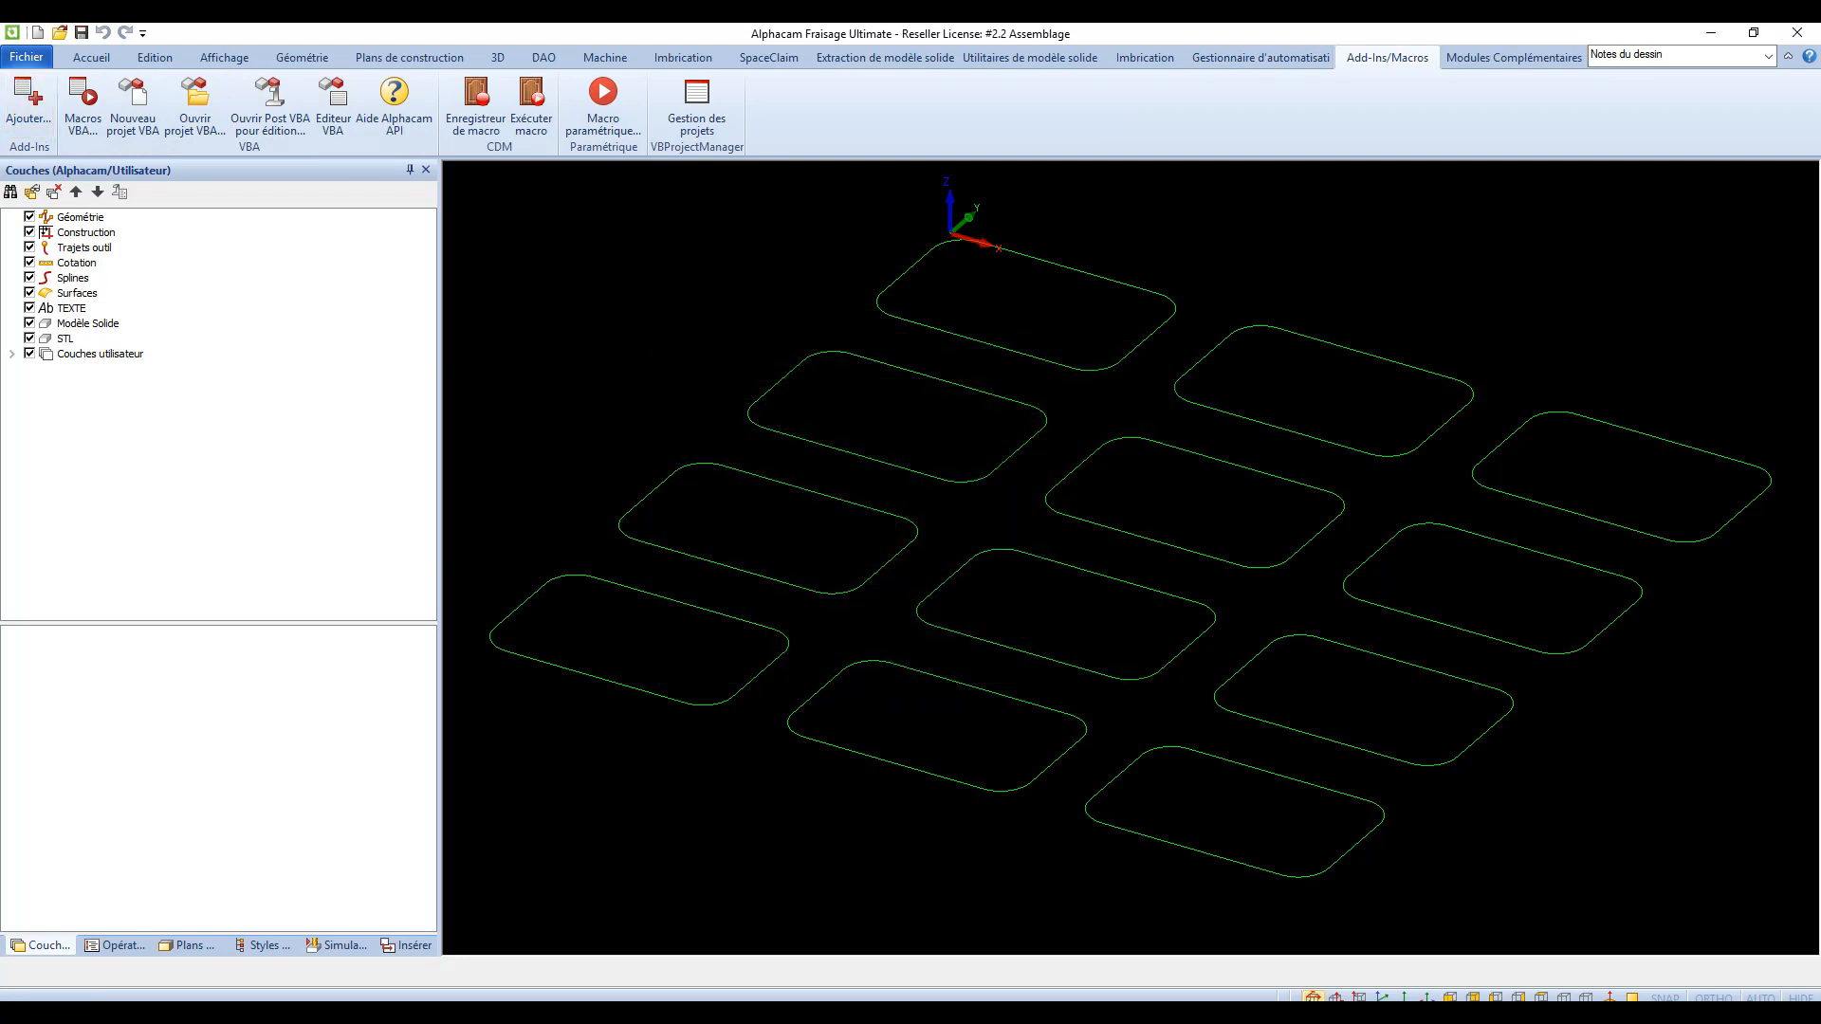
Set the tool side to Intérieur for all closed geometries, leaving direction and start point unchanged
{"action": "left_click", "coordinate": [1314, 997]}
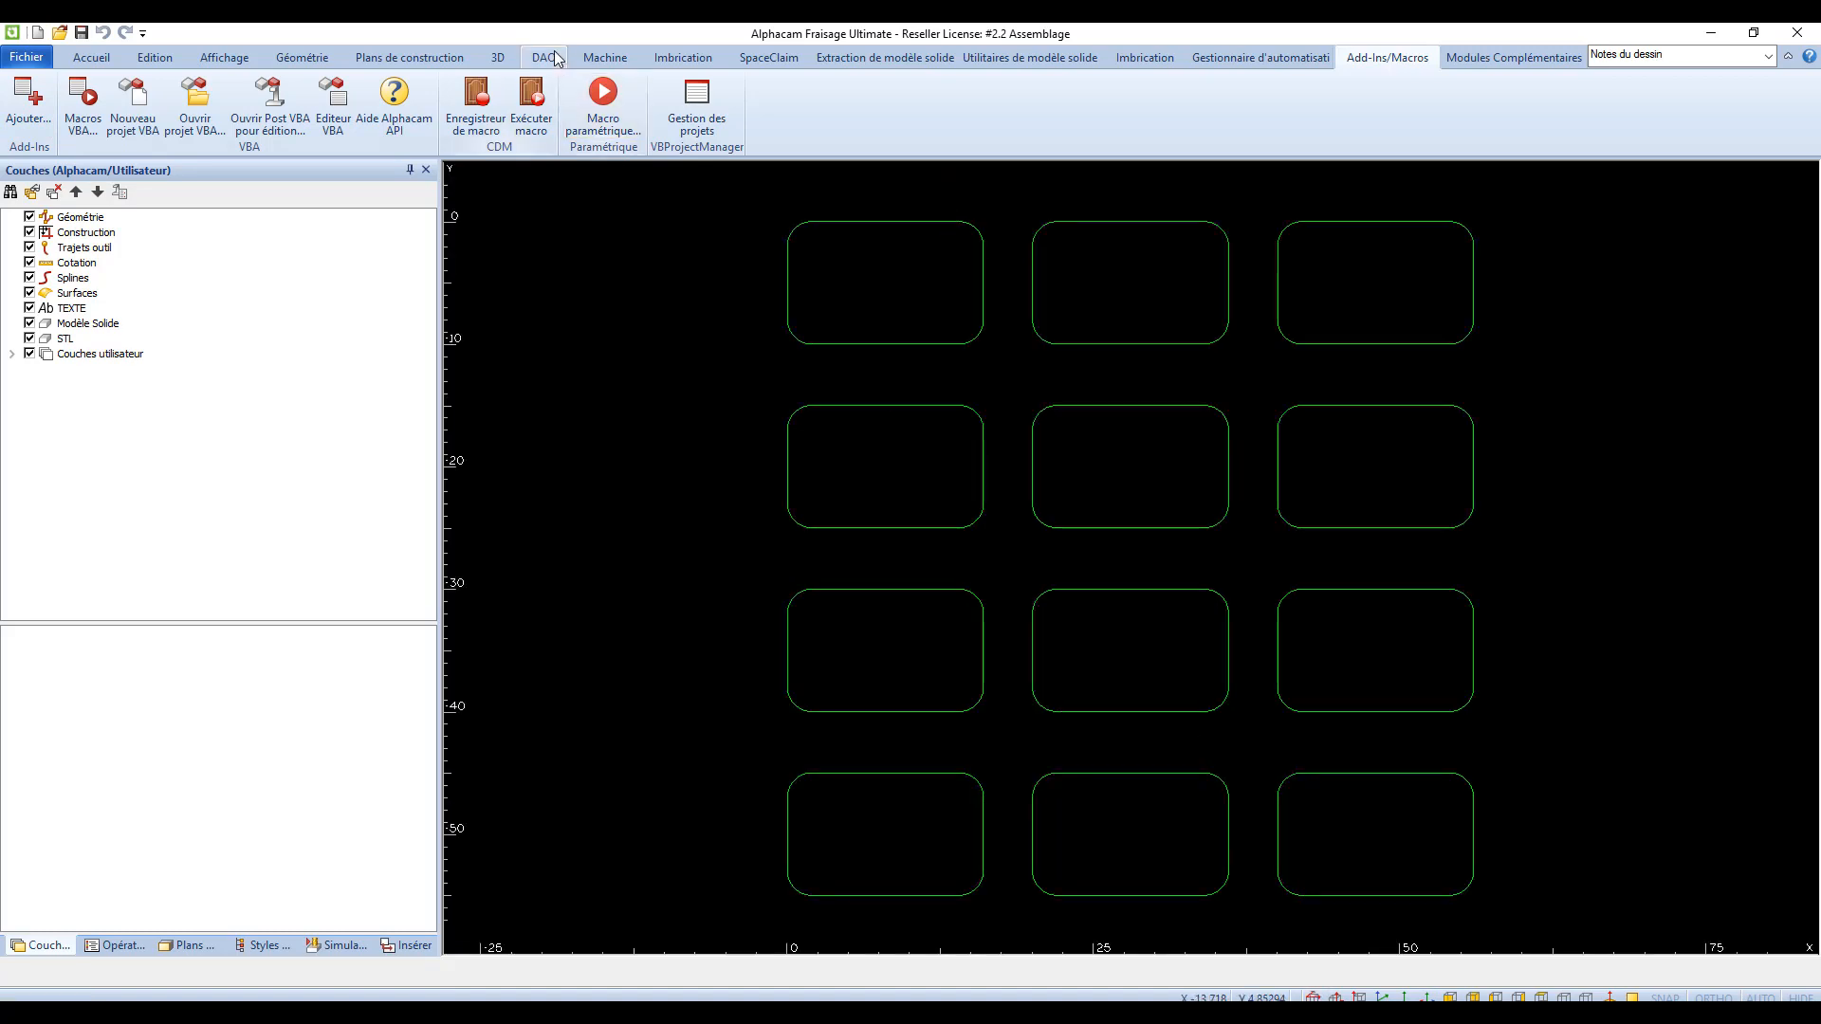
{"action": "left_click", "coordinate": [605, 56]}
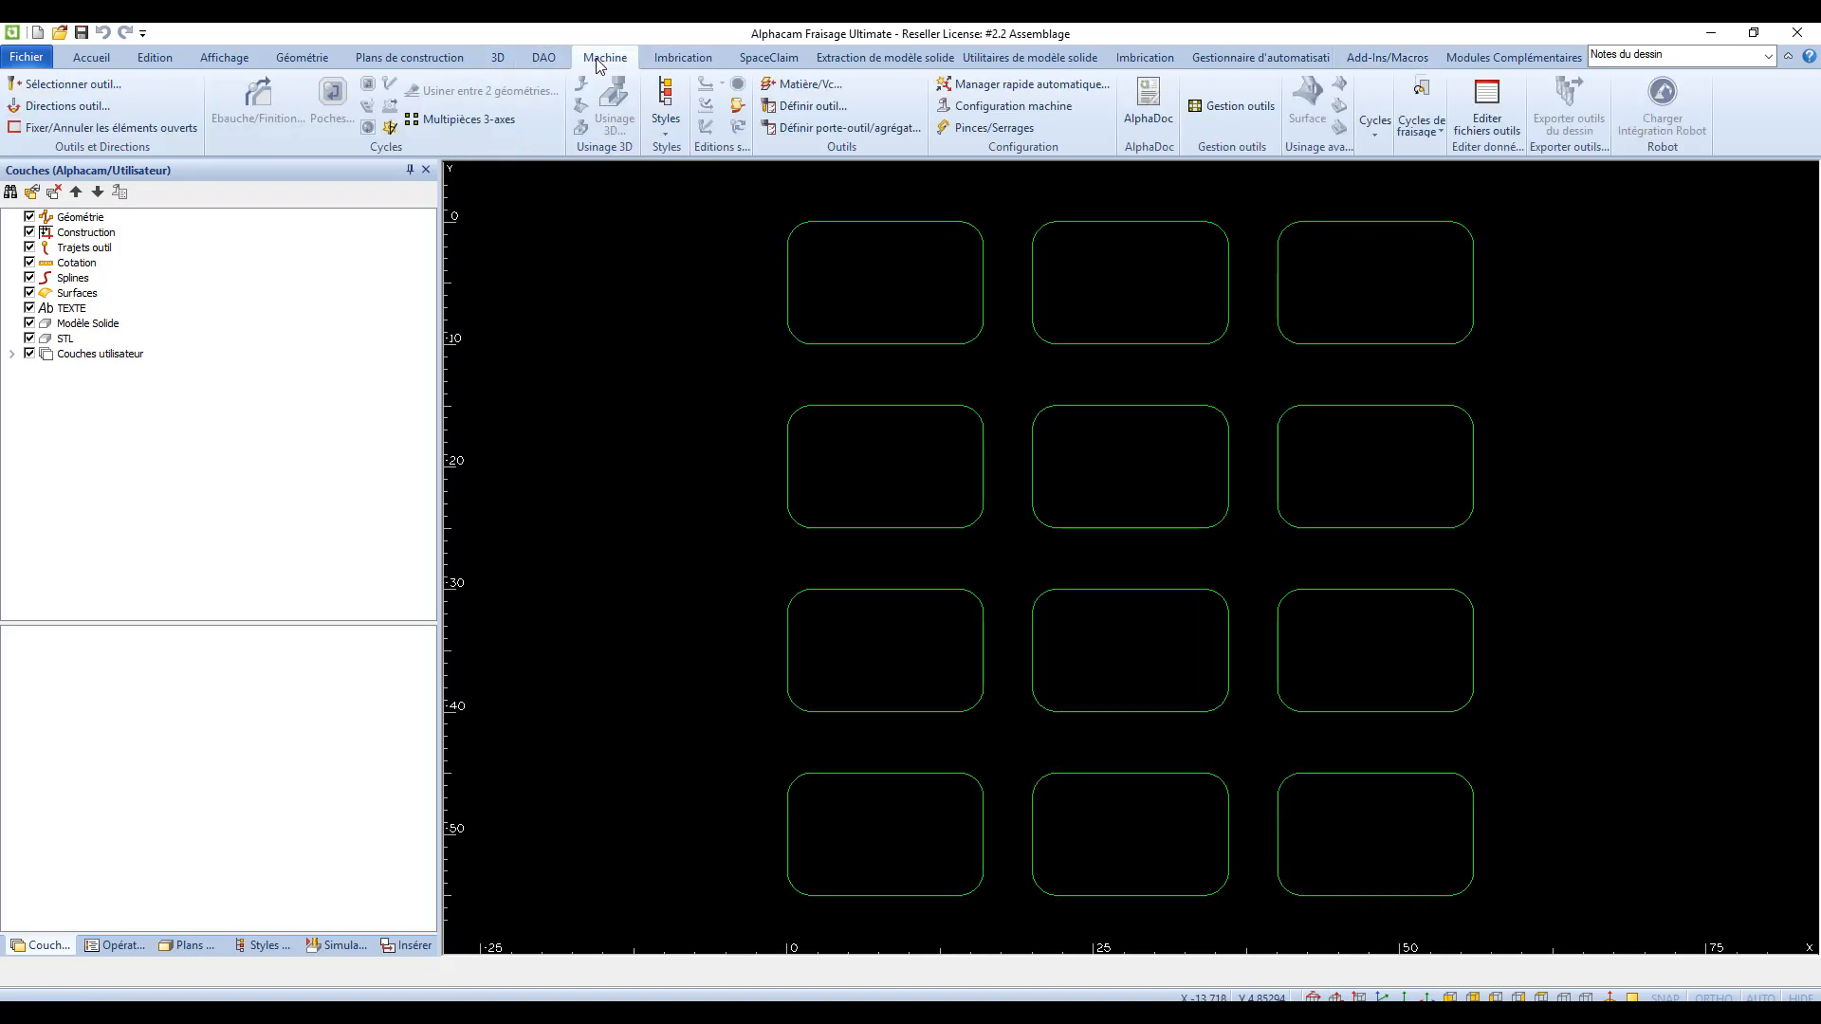
{"action": "left_click", "coordinate": [68, 105]}
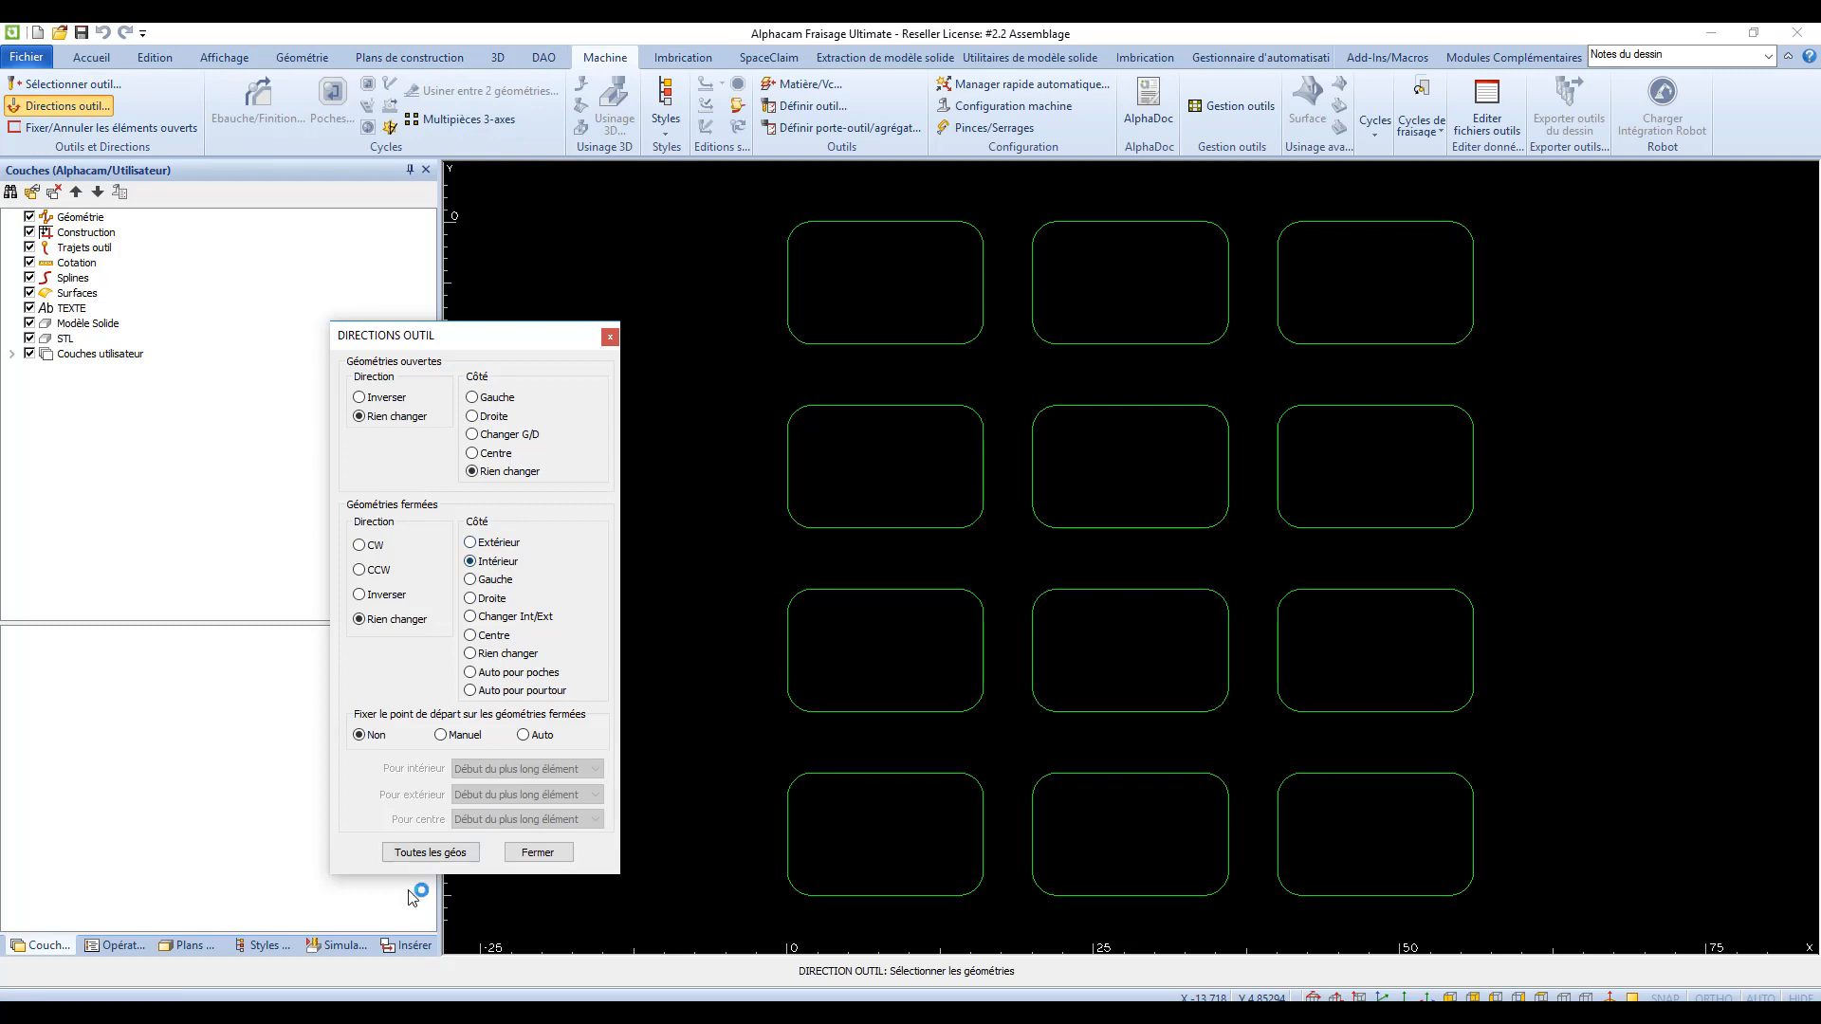
{"action": "left_click", "coordinate": [430, 852]}
{"action": "left_click", "coordinate": [537, 851]}
Apply the Démo4 machining style to all the geometries and display the resulting operations
{"action": "left_click", "coordinate": [261, 946]}
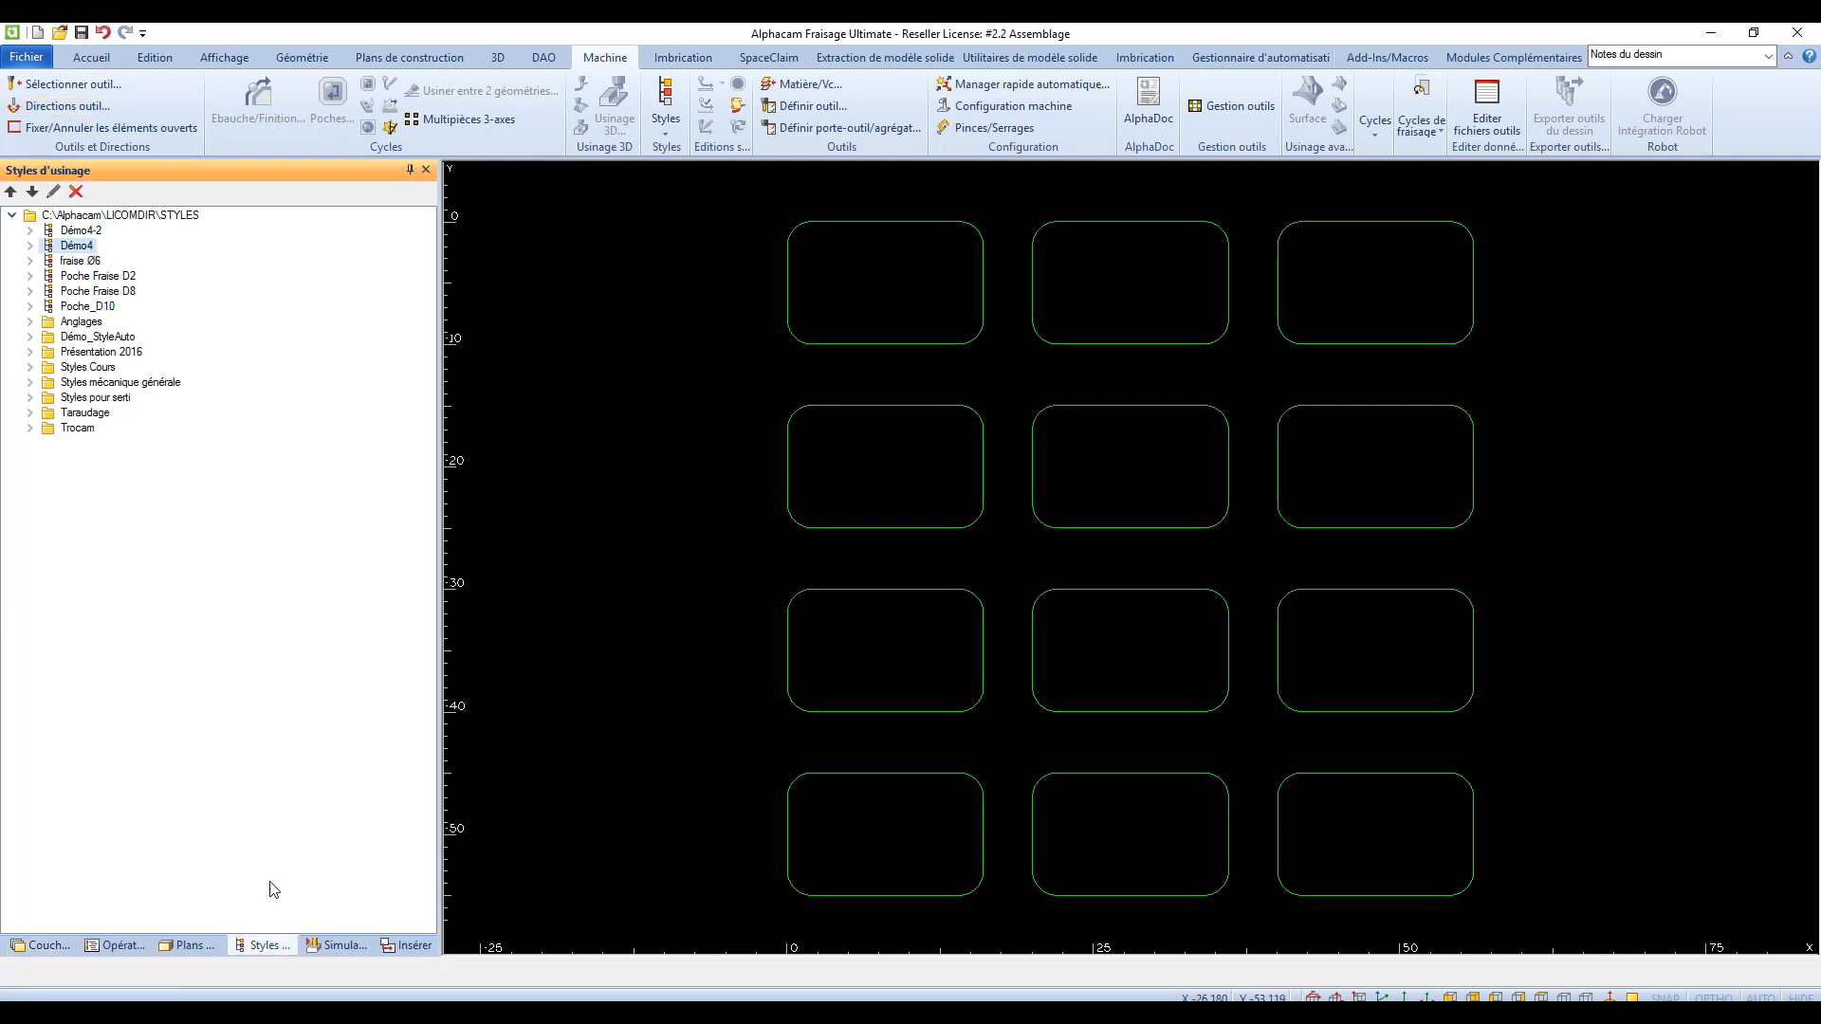
{"action": "right_click", "coordinate": [81, 246]}
{"action": "left_click", "coordinate": [171, 250]}
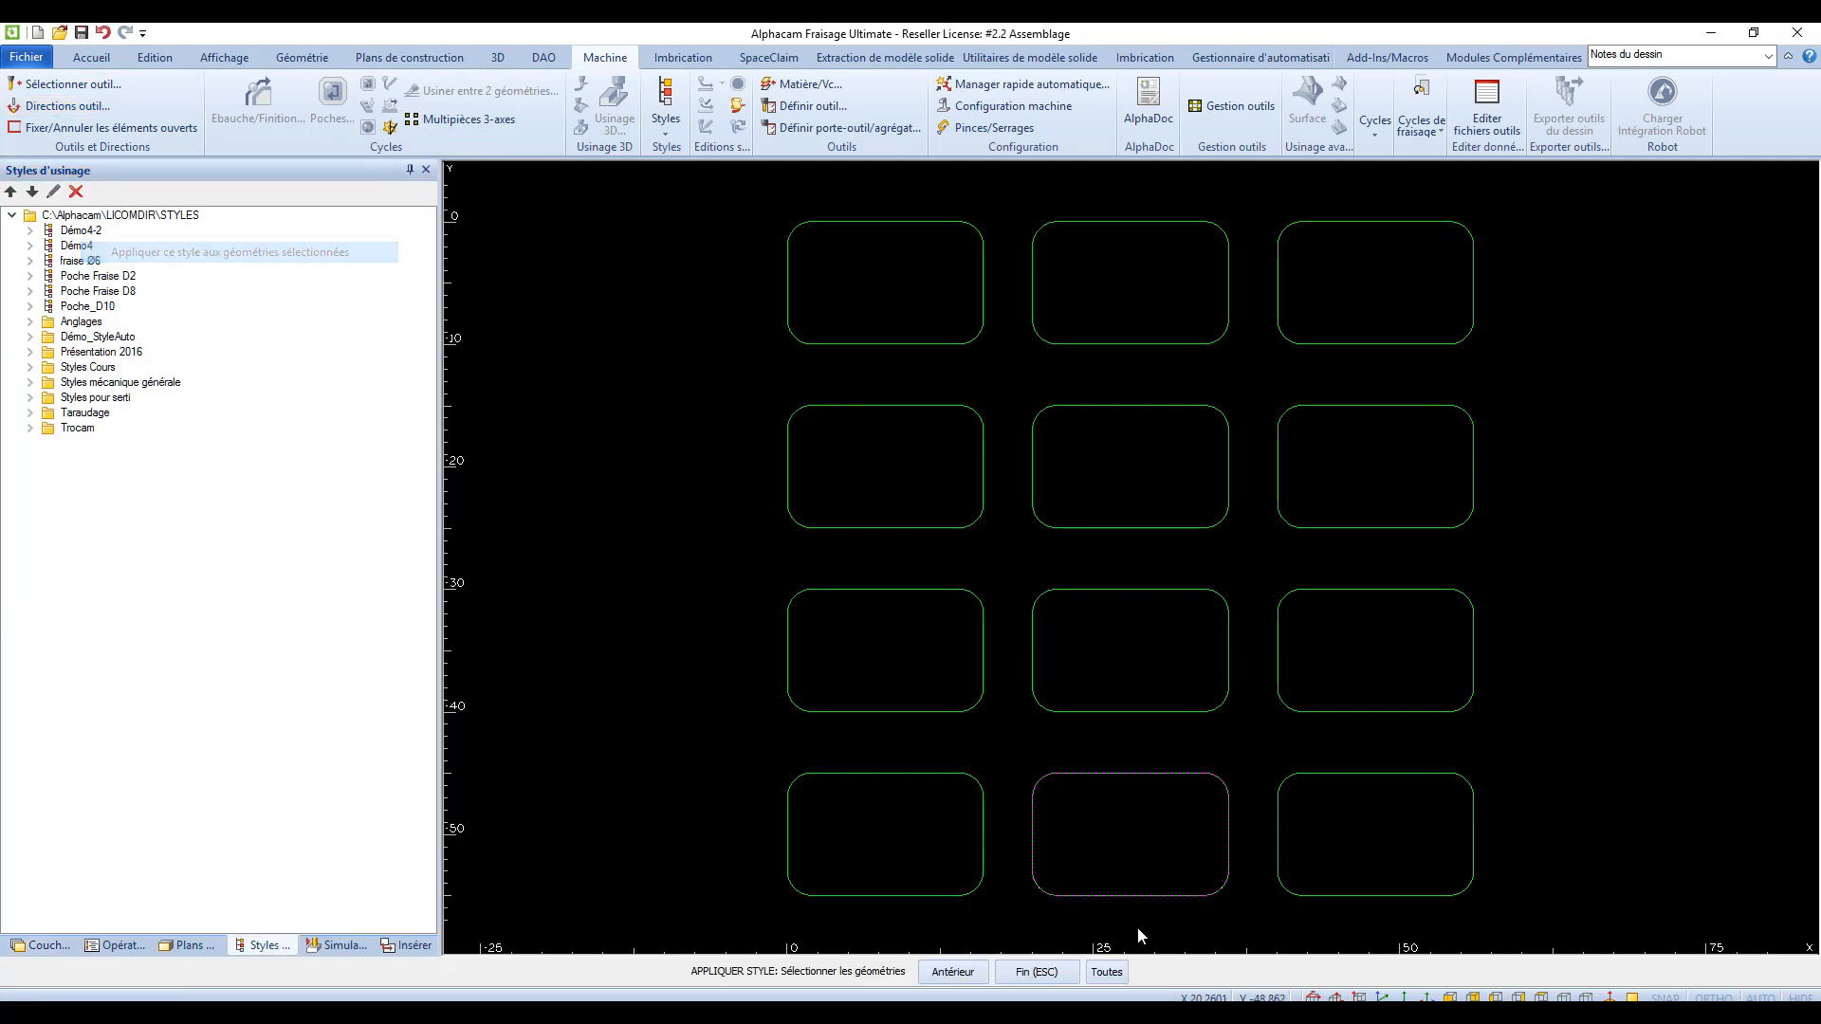
{"action": "left_click", "coordinate": [1107, 972]}
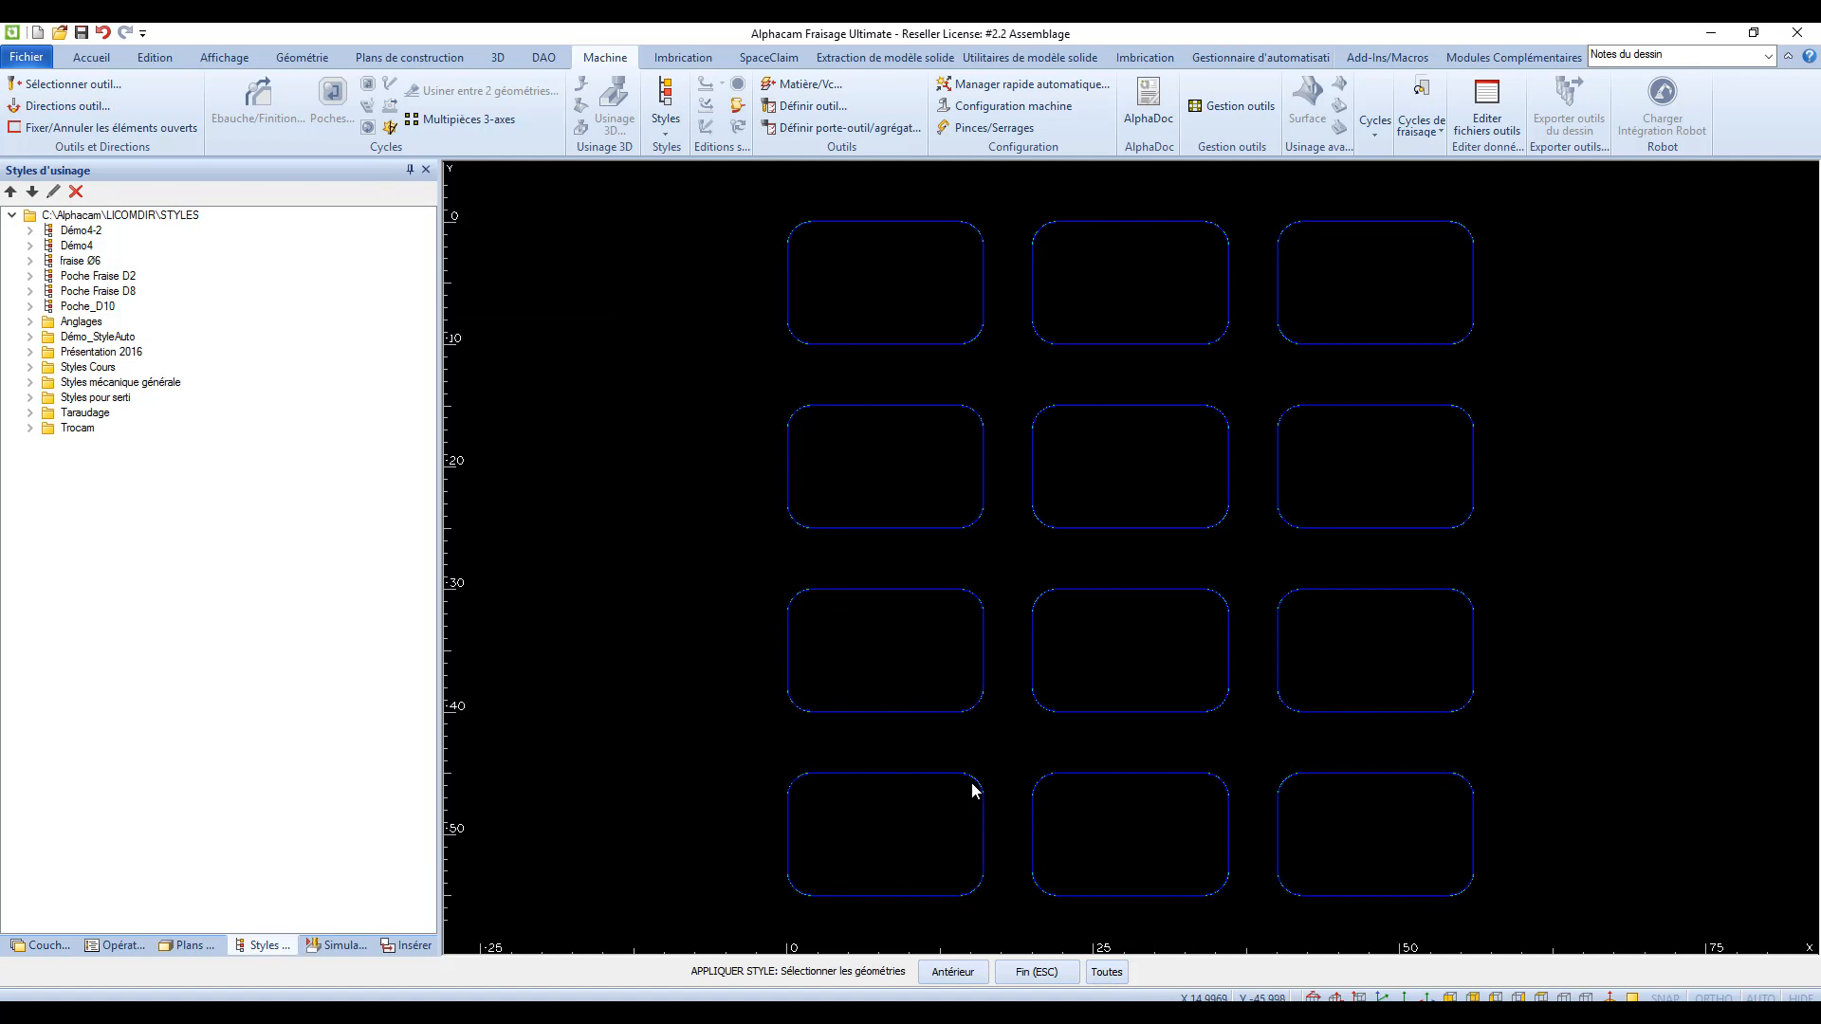
{"action": "left_click", "coordinate": [118, 946]}
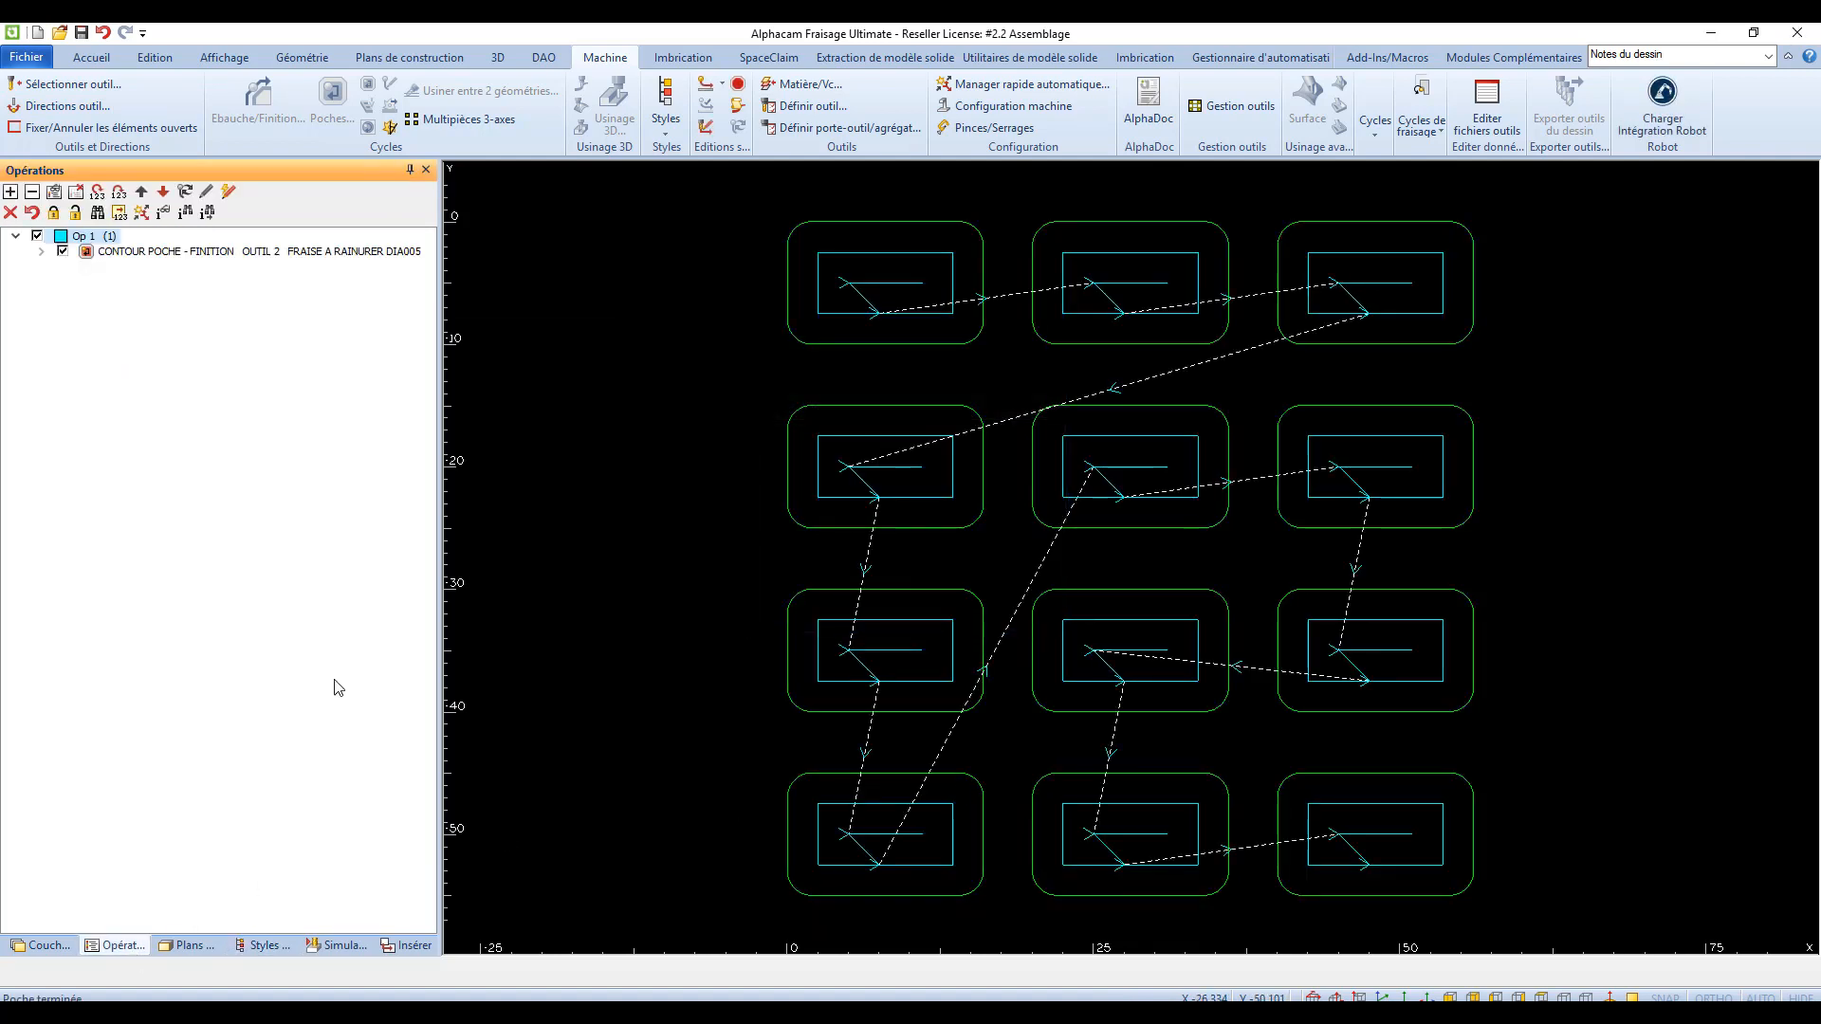
Create a default stock with surface 0, bottom -5 and XY allowance 5, ignoring toolpaths and using the Inox 1.jpg texture
{"action": "left_click", "coordinate": [497, 57]}
{"action": "left_click", "coordinate": [81, 104]}
{"action": "left_click", "coordinate": [975, 386]}
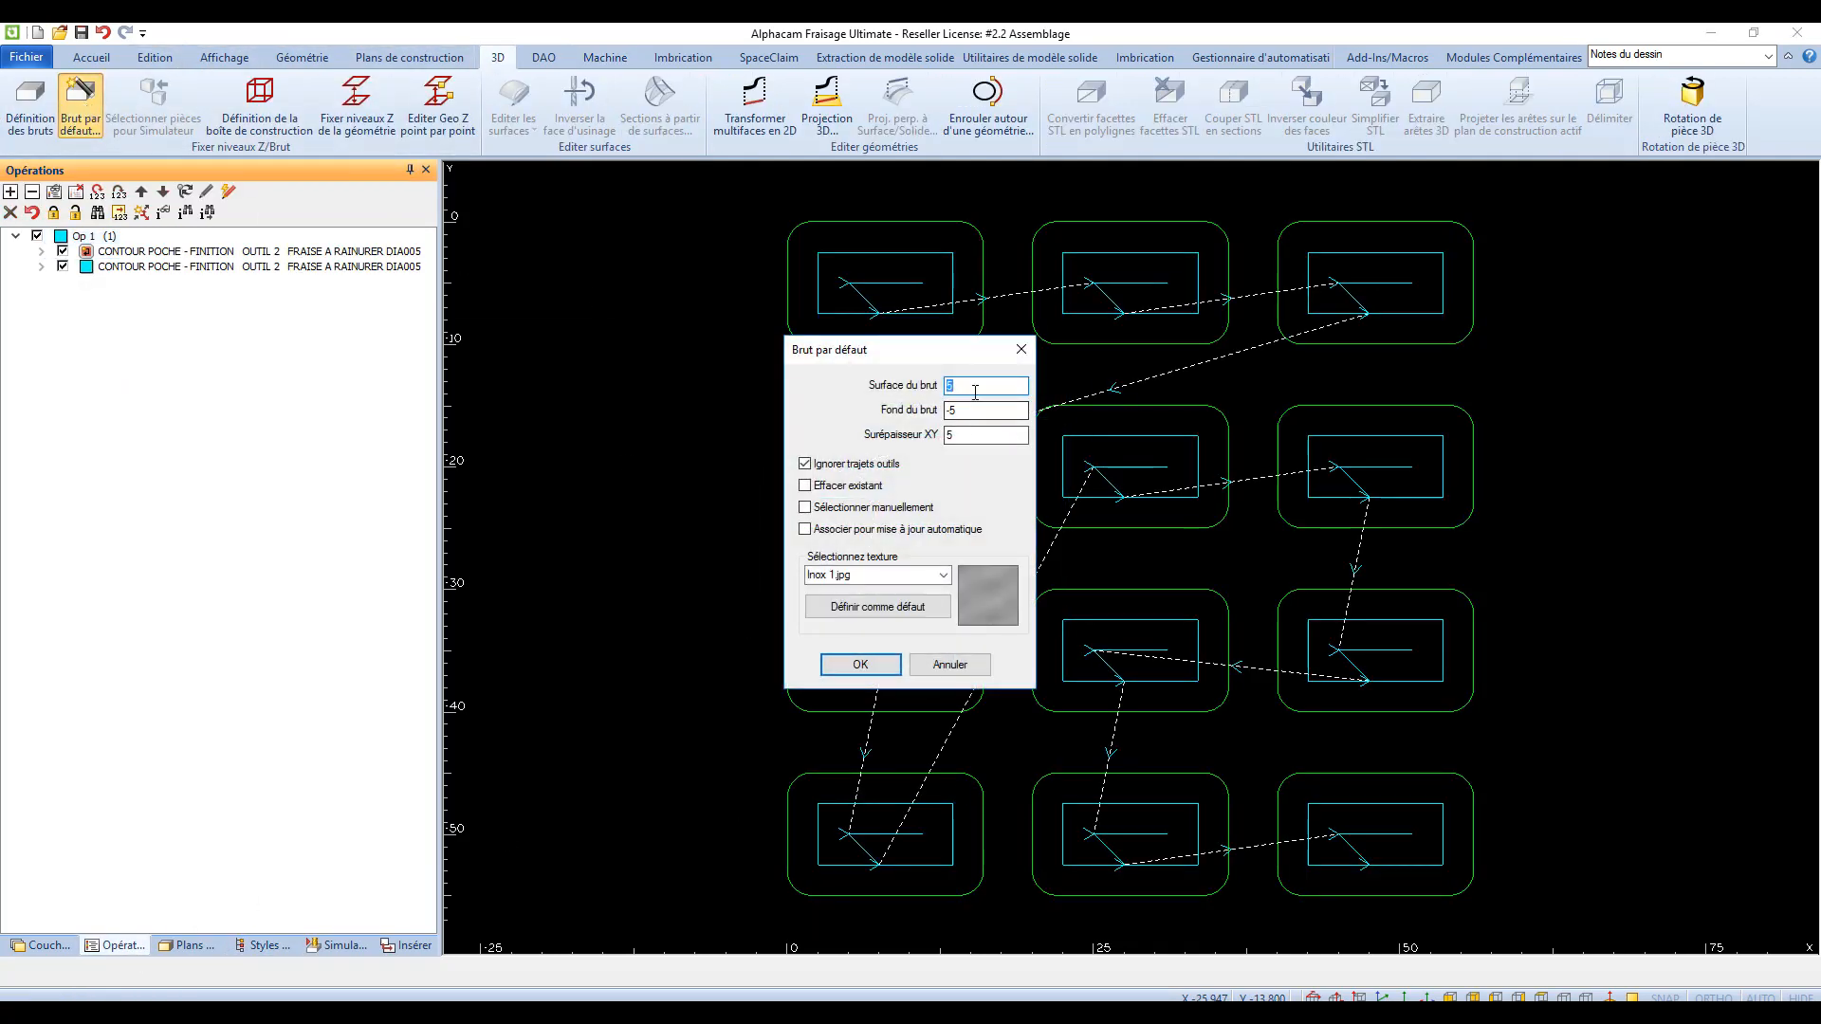
{"action": "left_click", "coordinate": [861, 664]}
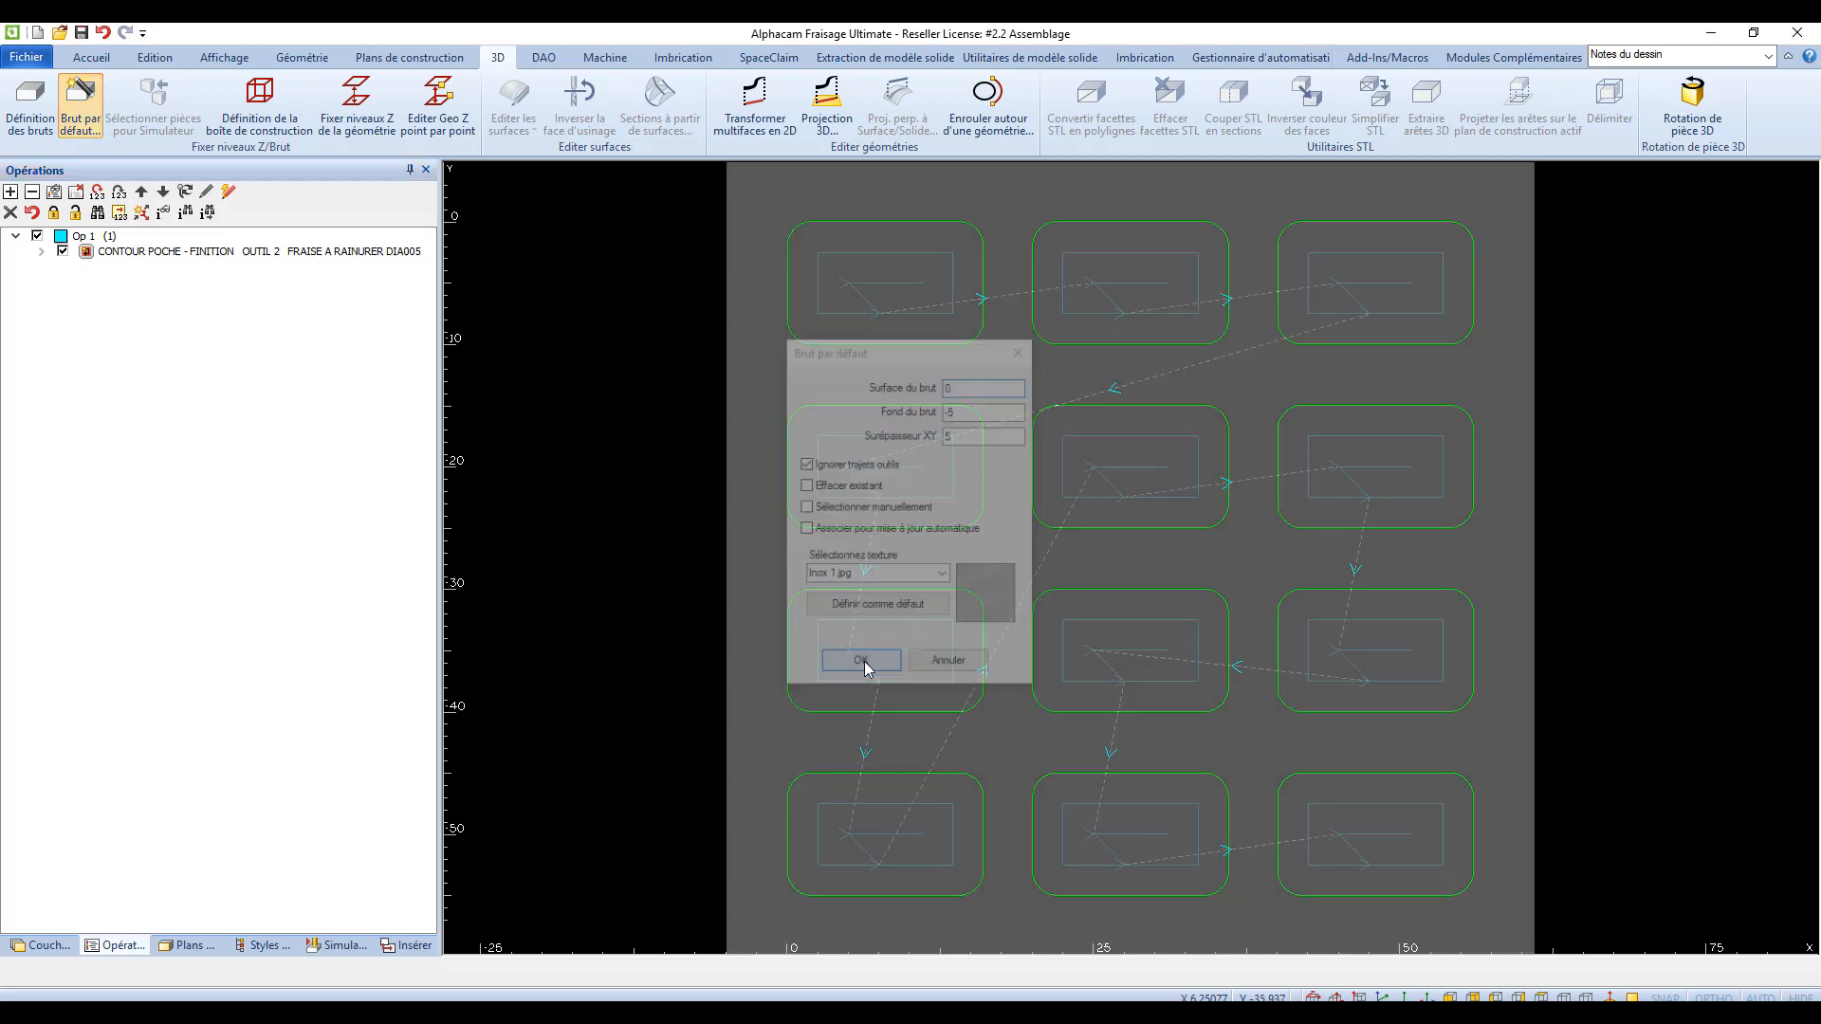
{"action": "right_click", "coordinate": [301, 253]}
{"action": "left_click", "coordinate": [425, 523]}
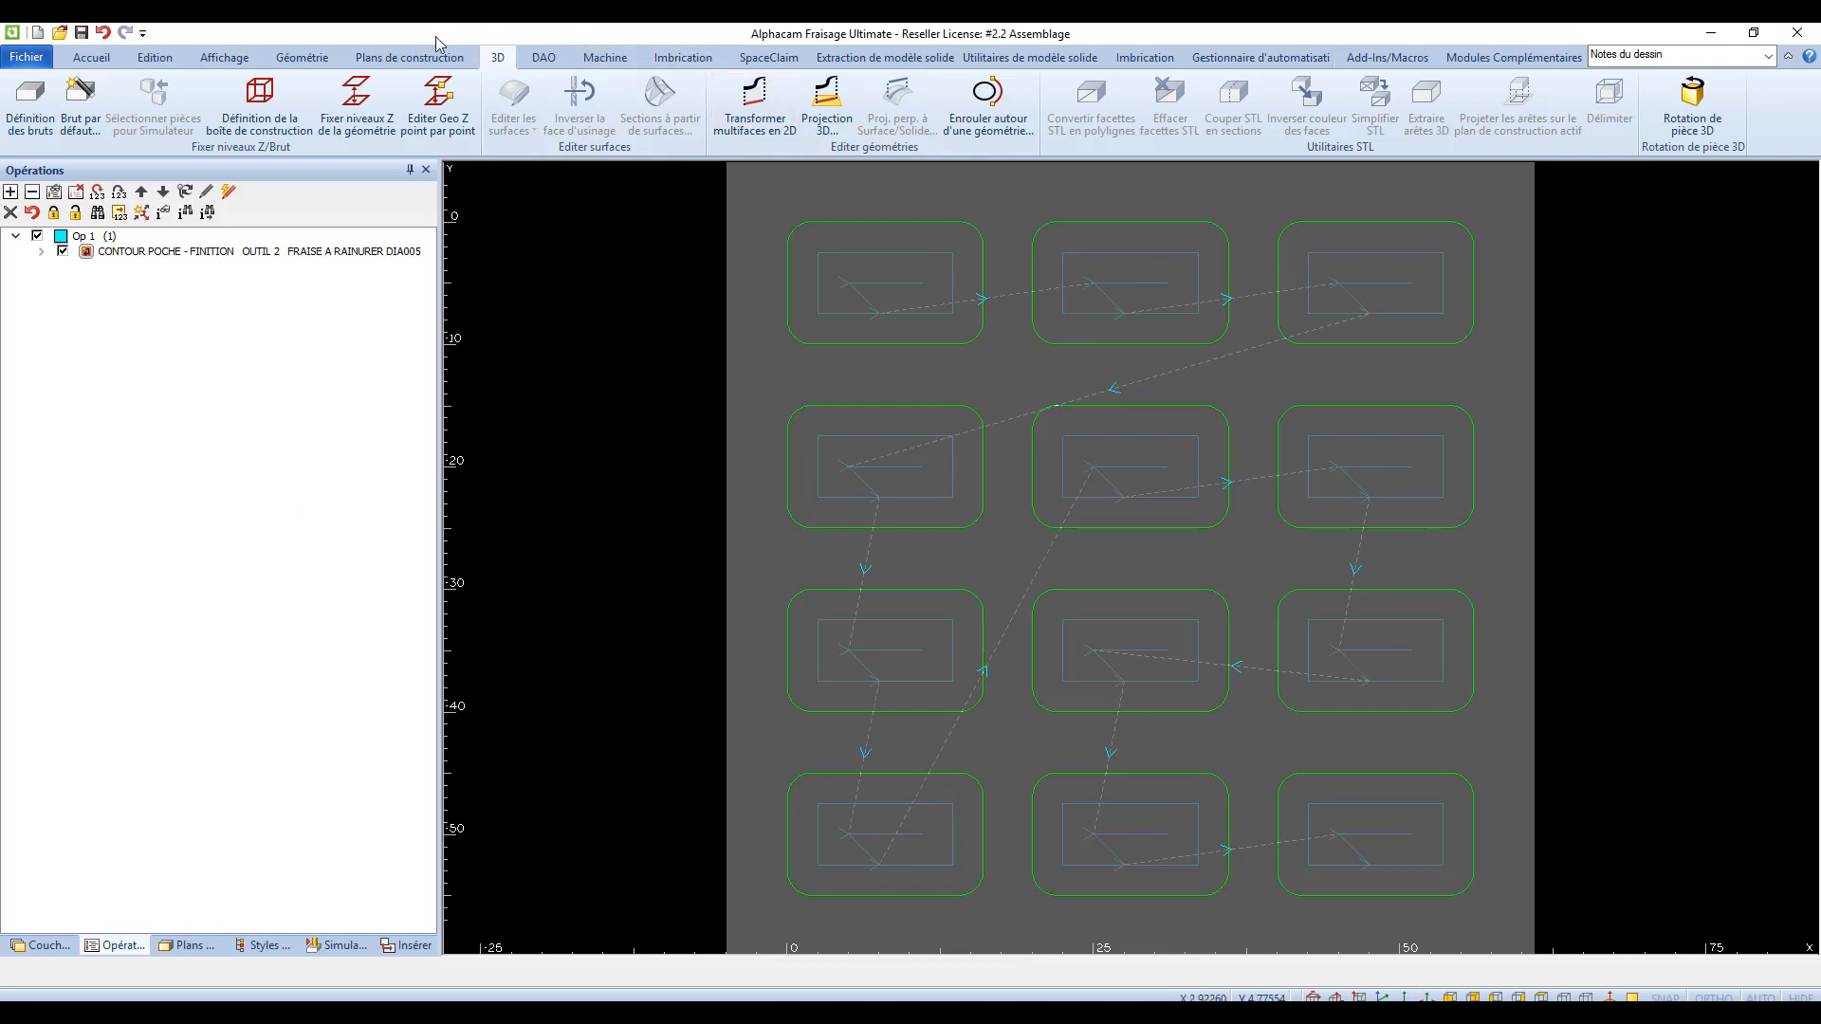
Draw a horizontal construction line between the side midpoints of the middle pocket in the second row, and leave construction mode
{"action": "left_click", "coordinate": [308, 59]}
{"action": "left_click", "coordinate": [836, 100]}
{"action": "left_click", "coordinate": [374, 100]}
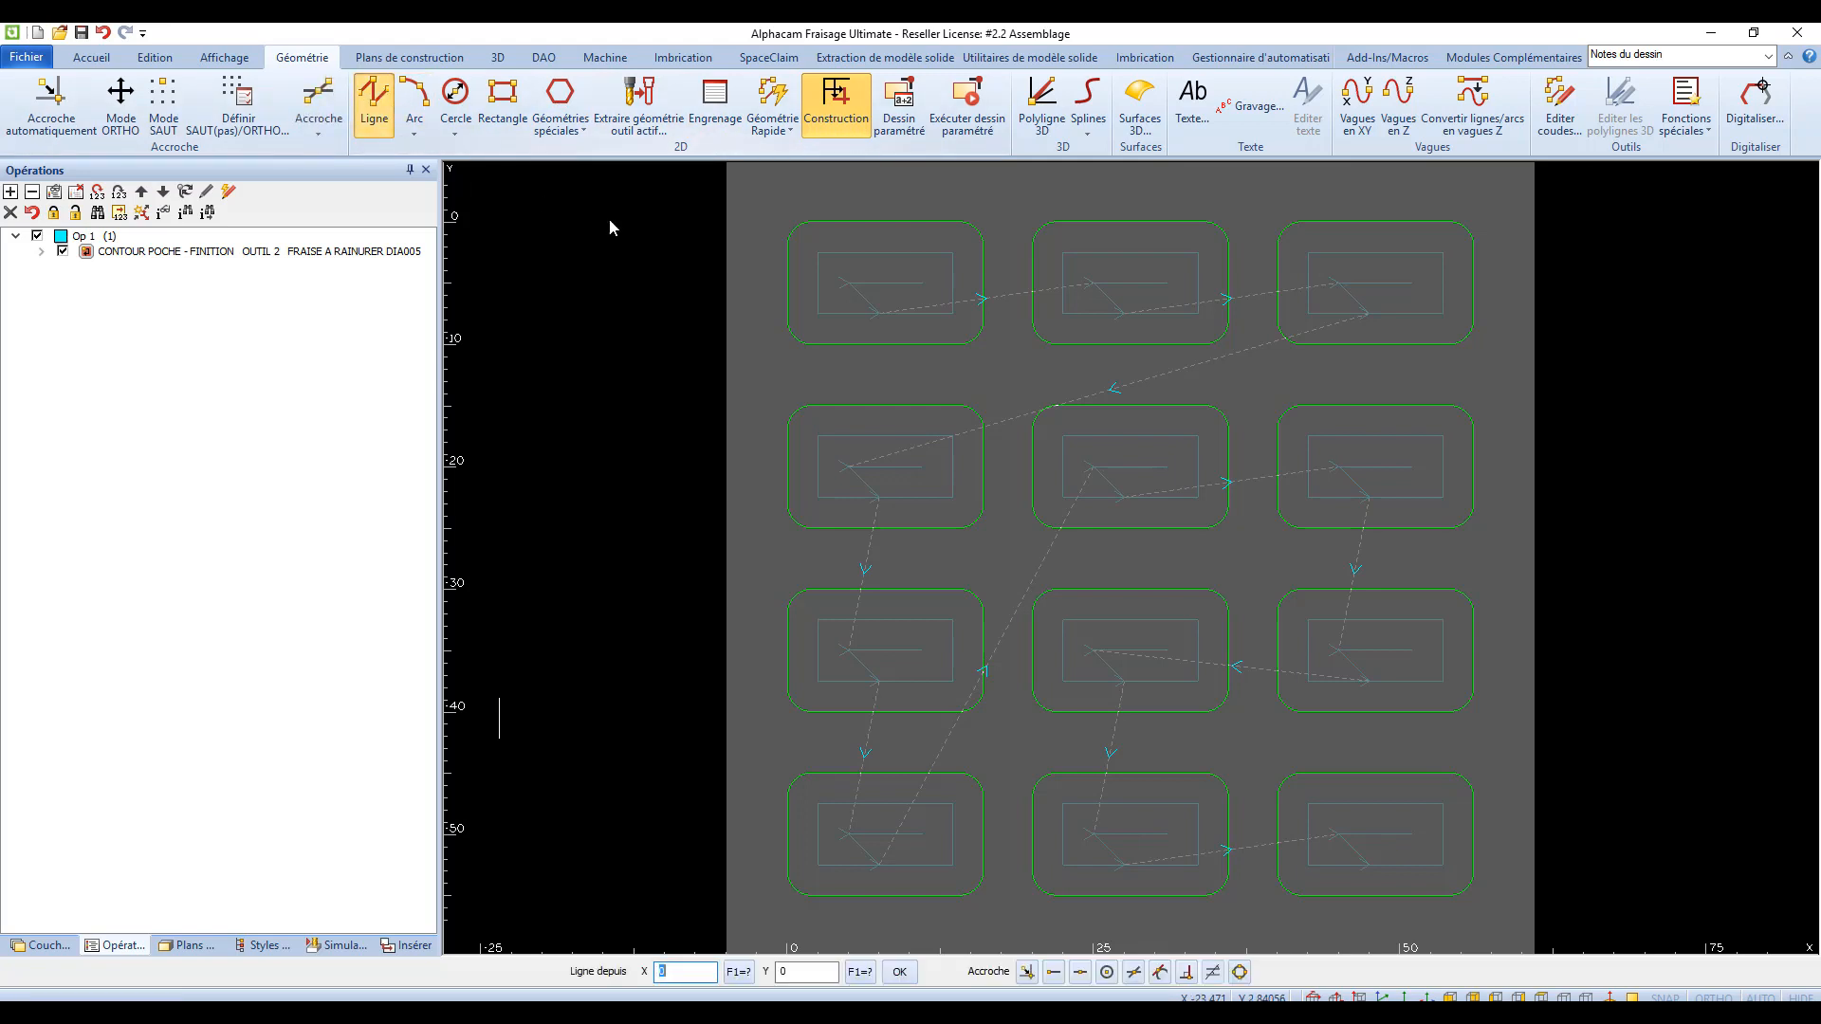
{"action": "key", "text": "m"}
{"action": "left_click", "coordinate": [1036, 462]}
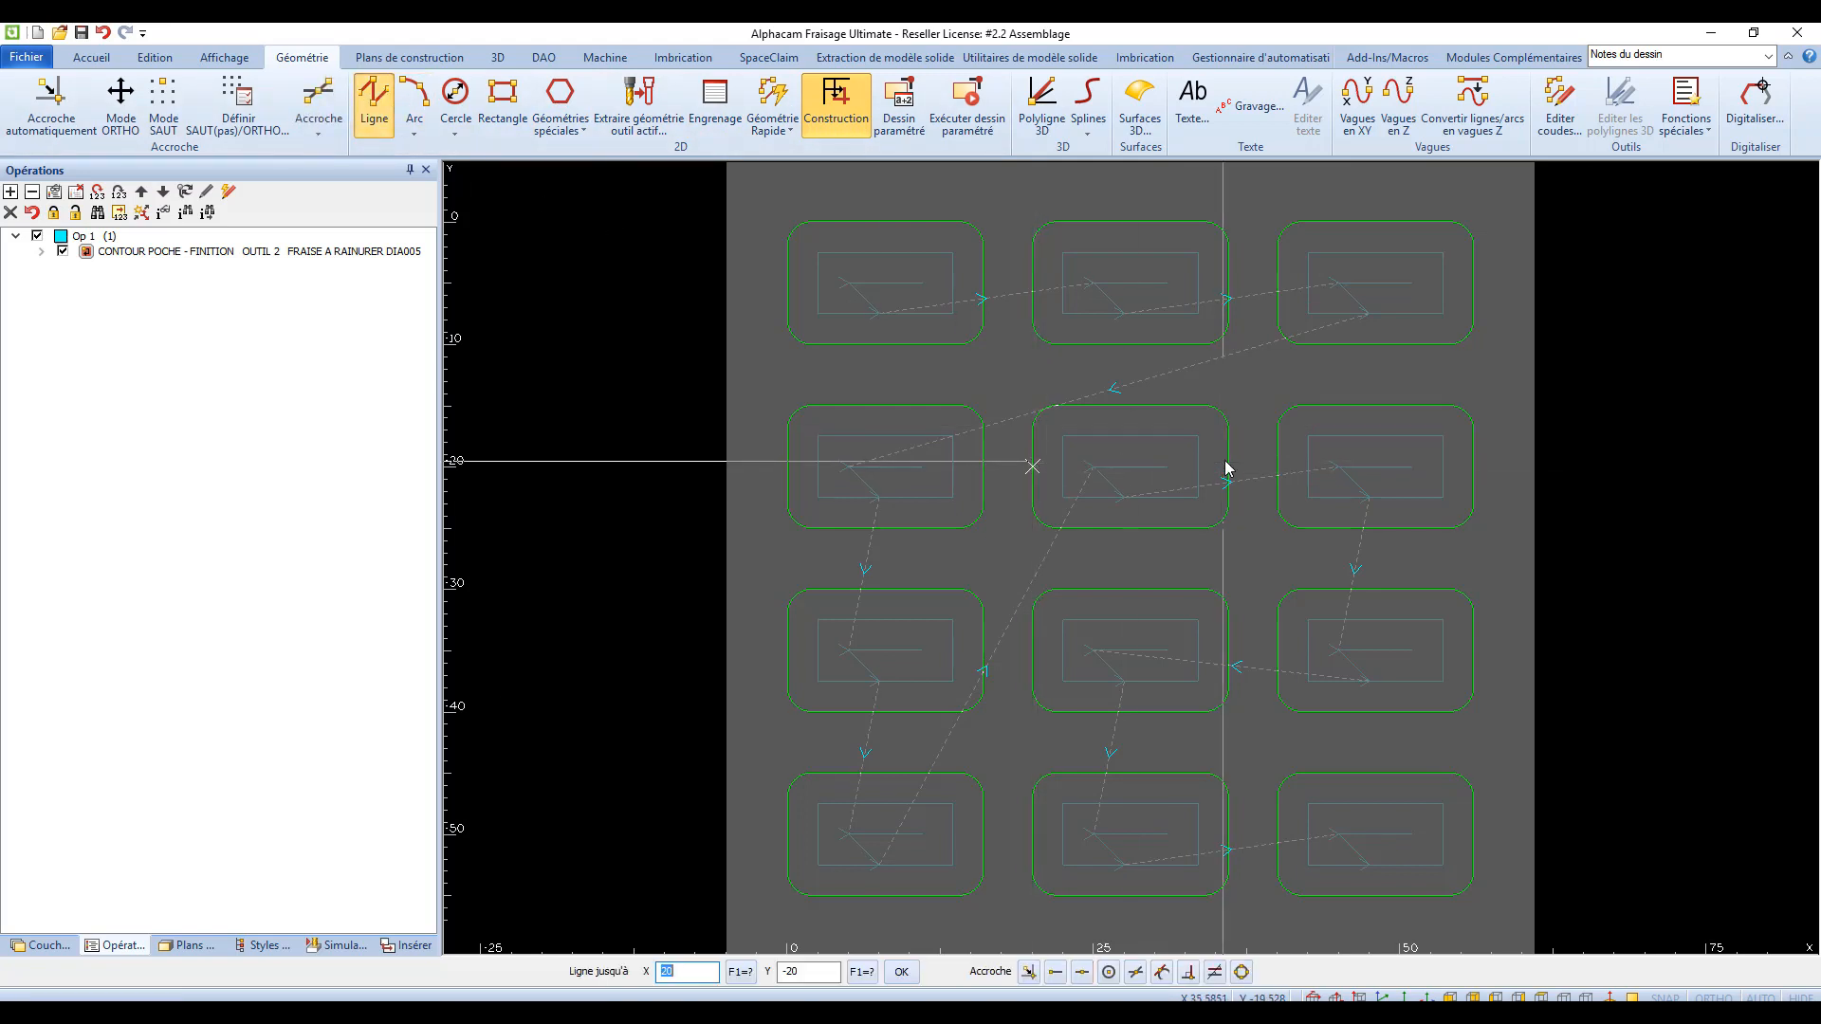
{"action": "key", "text": "Escape"}
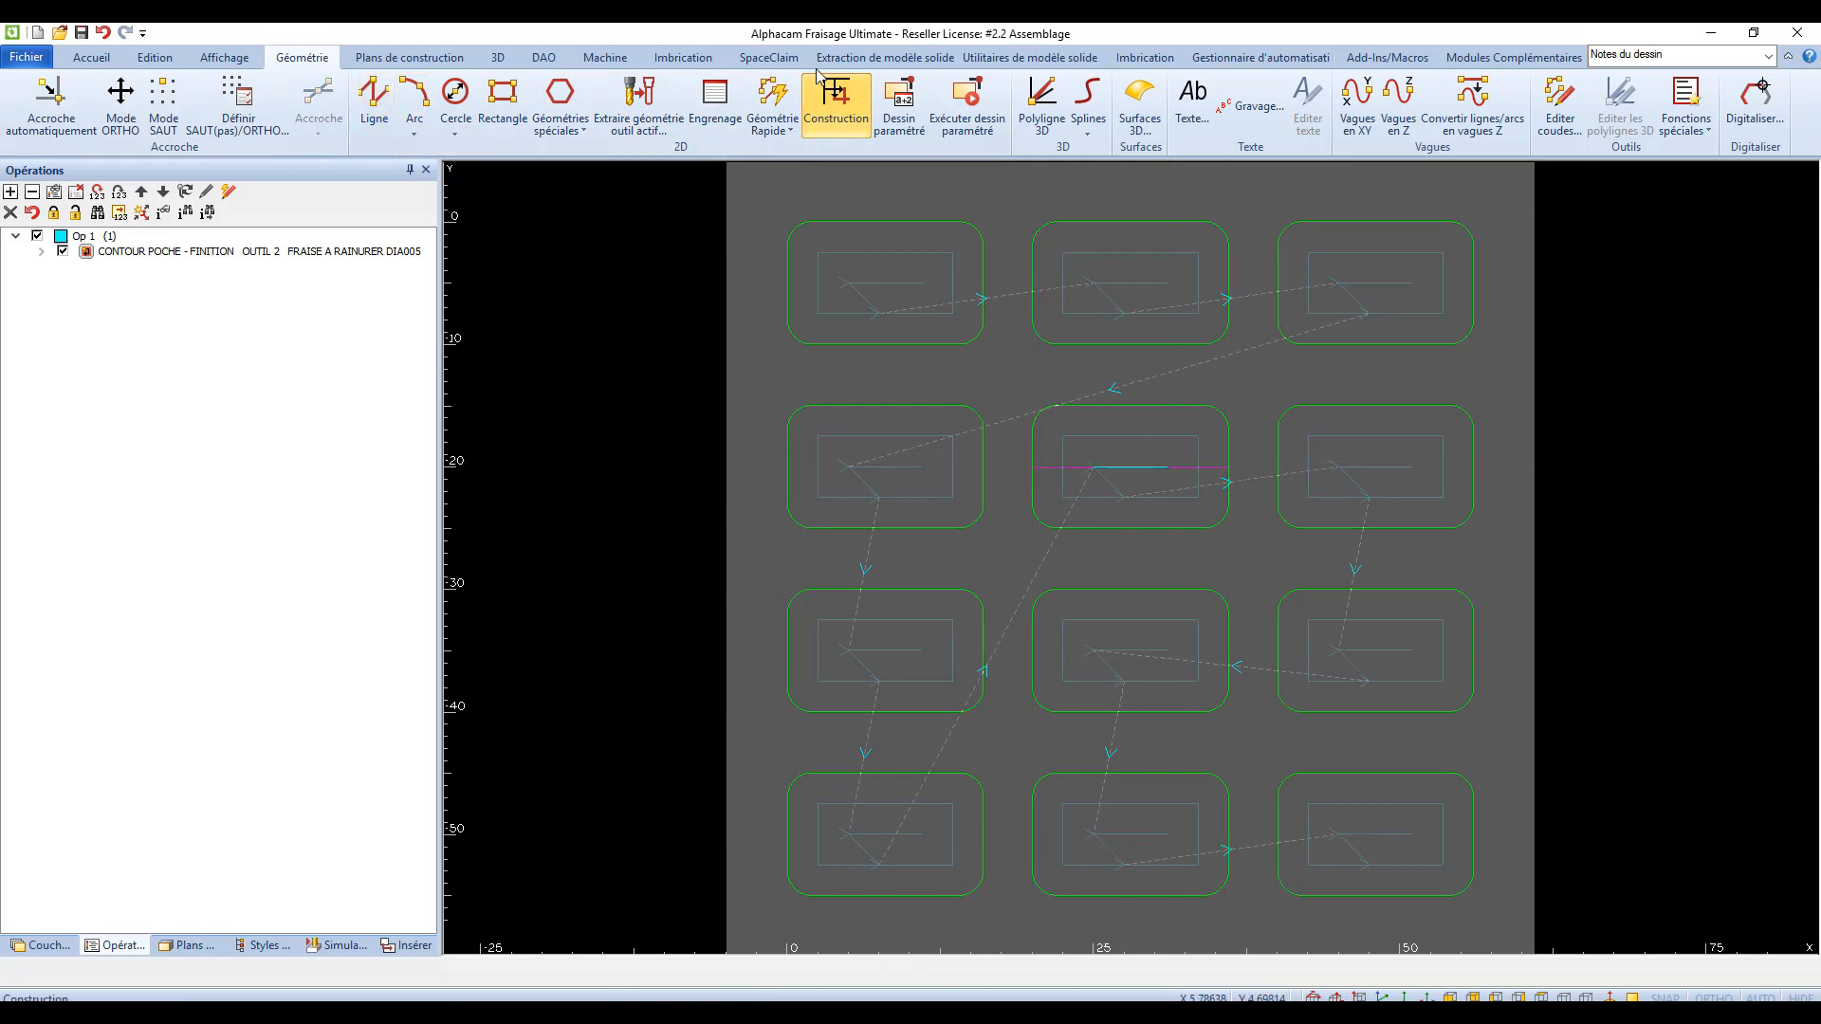
{"action": "left_click", "coordinate": [838, 93]}
Start a 3D construction plane and place its origin at the midpoint of the construction line in the middle pocket of the second row
{"action": "left_click", "coordinate": [409, 57]}
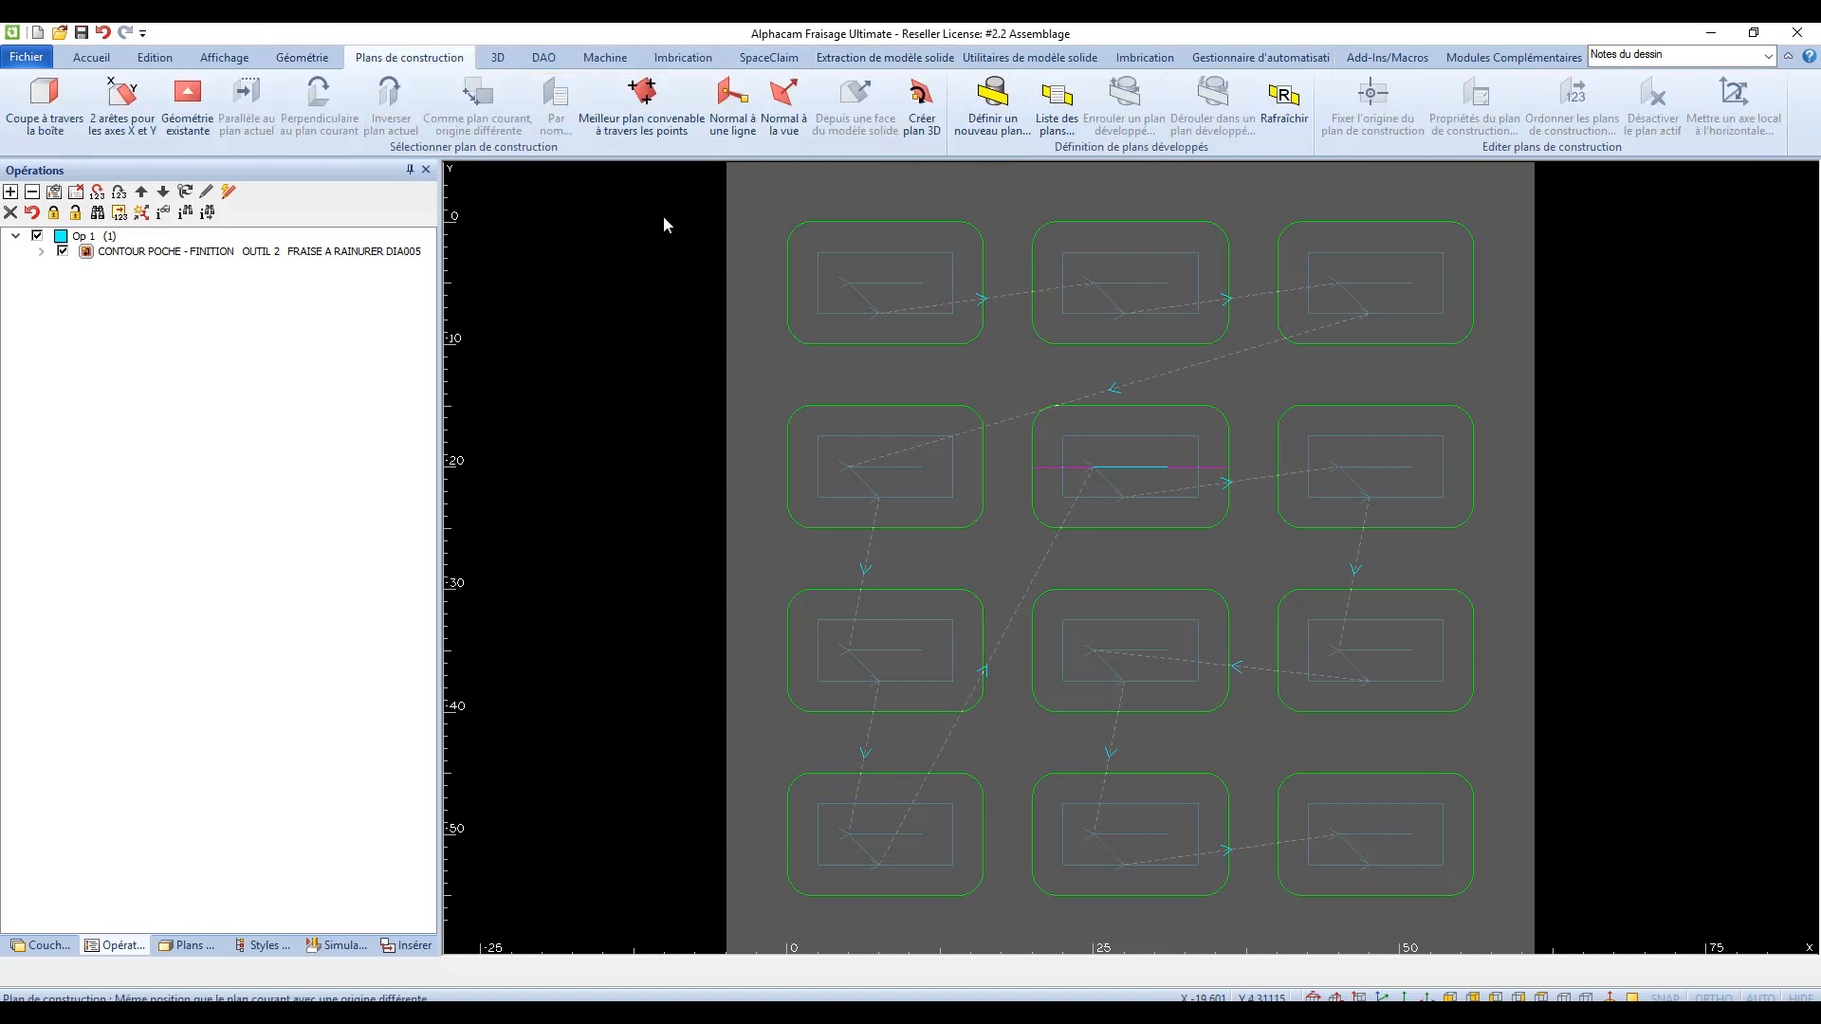
{"action": "left_click", "coordinate": [1384, 997]}
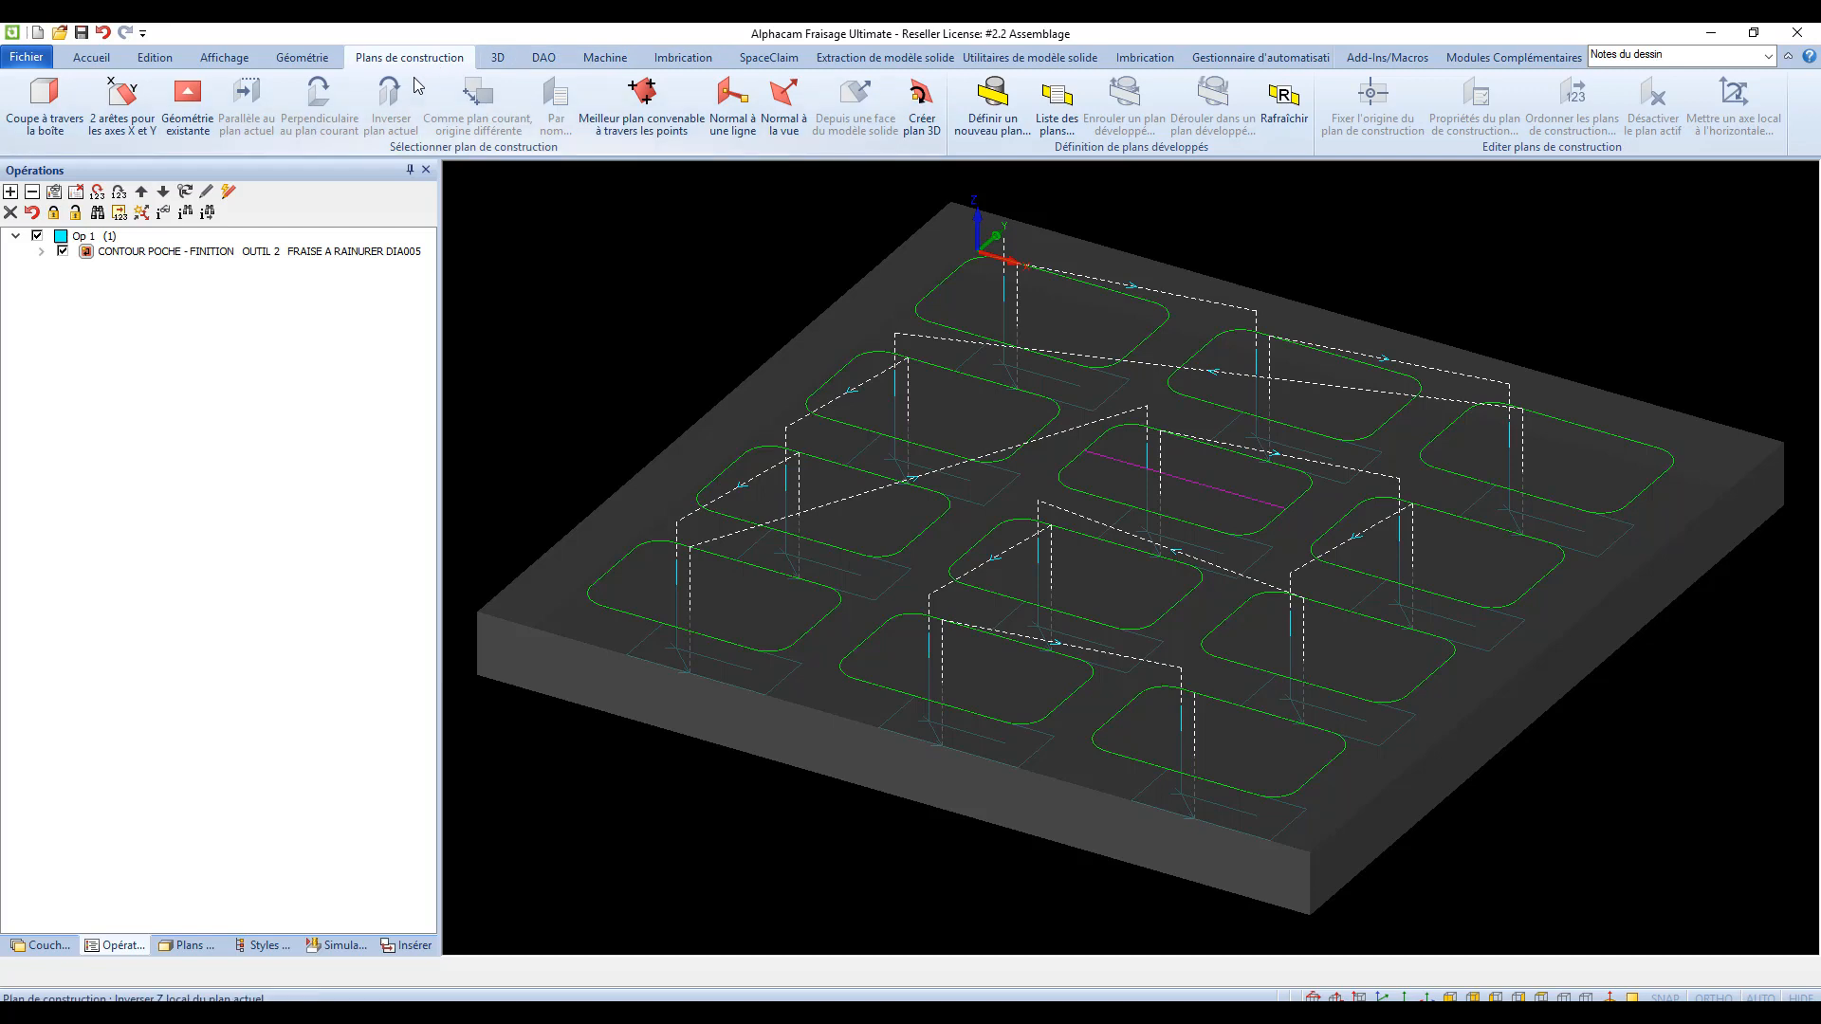
{"action": "left_click", "coordinate": [921, 101]}
{"action": "left_click_drag", "start_coordinate": [682, 265], "coordinate": [510, 246]}
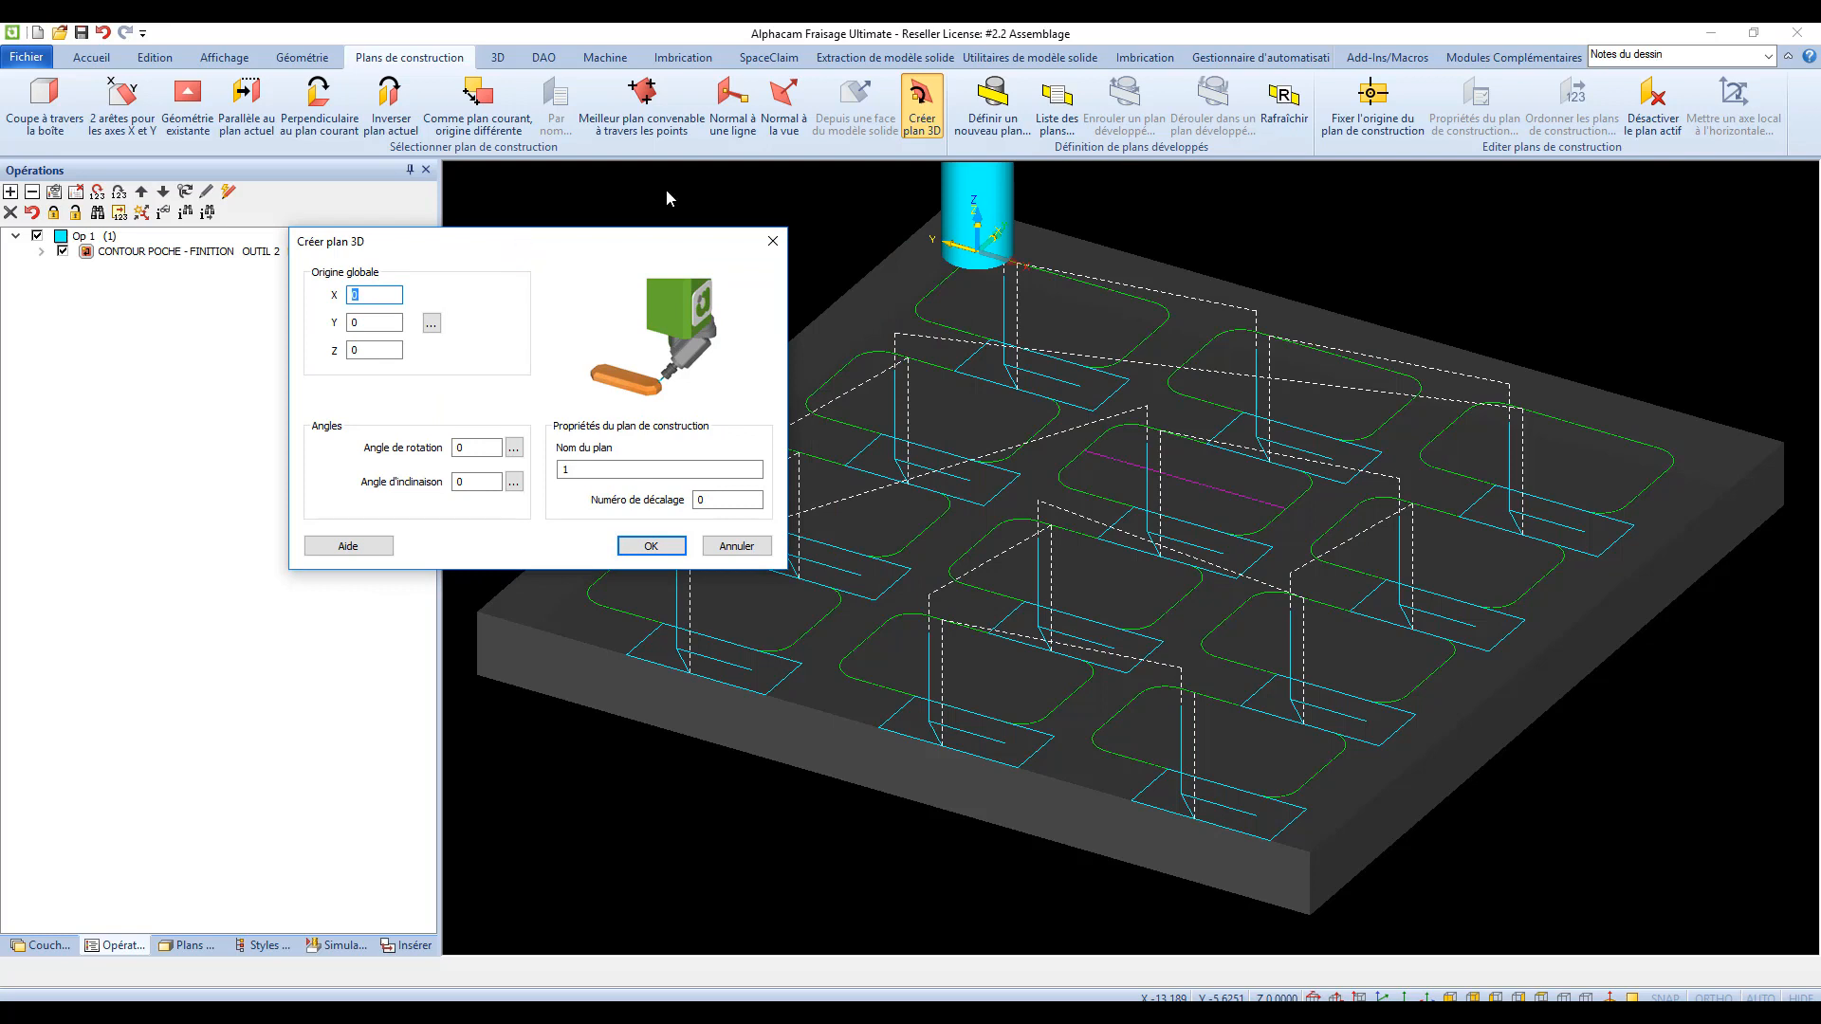
{"action": "scroll", "coordinate": [980, 370], "scroll_direction": "down", "scroll_amount": 3}
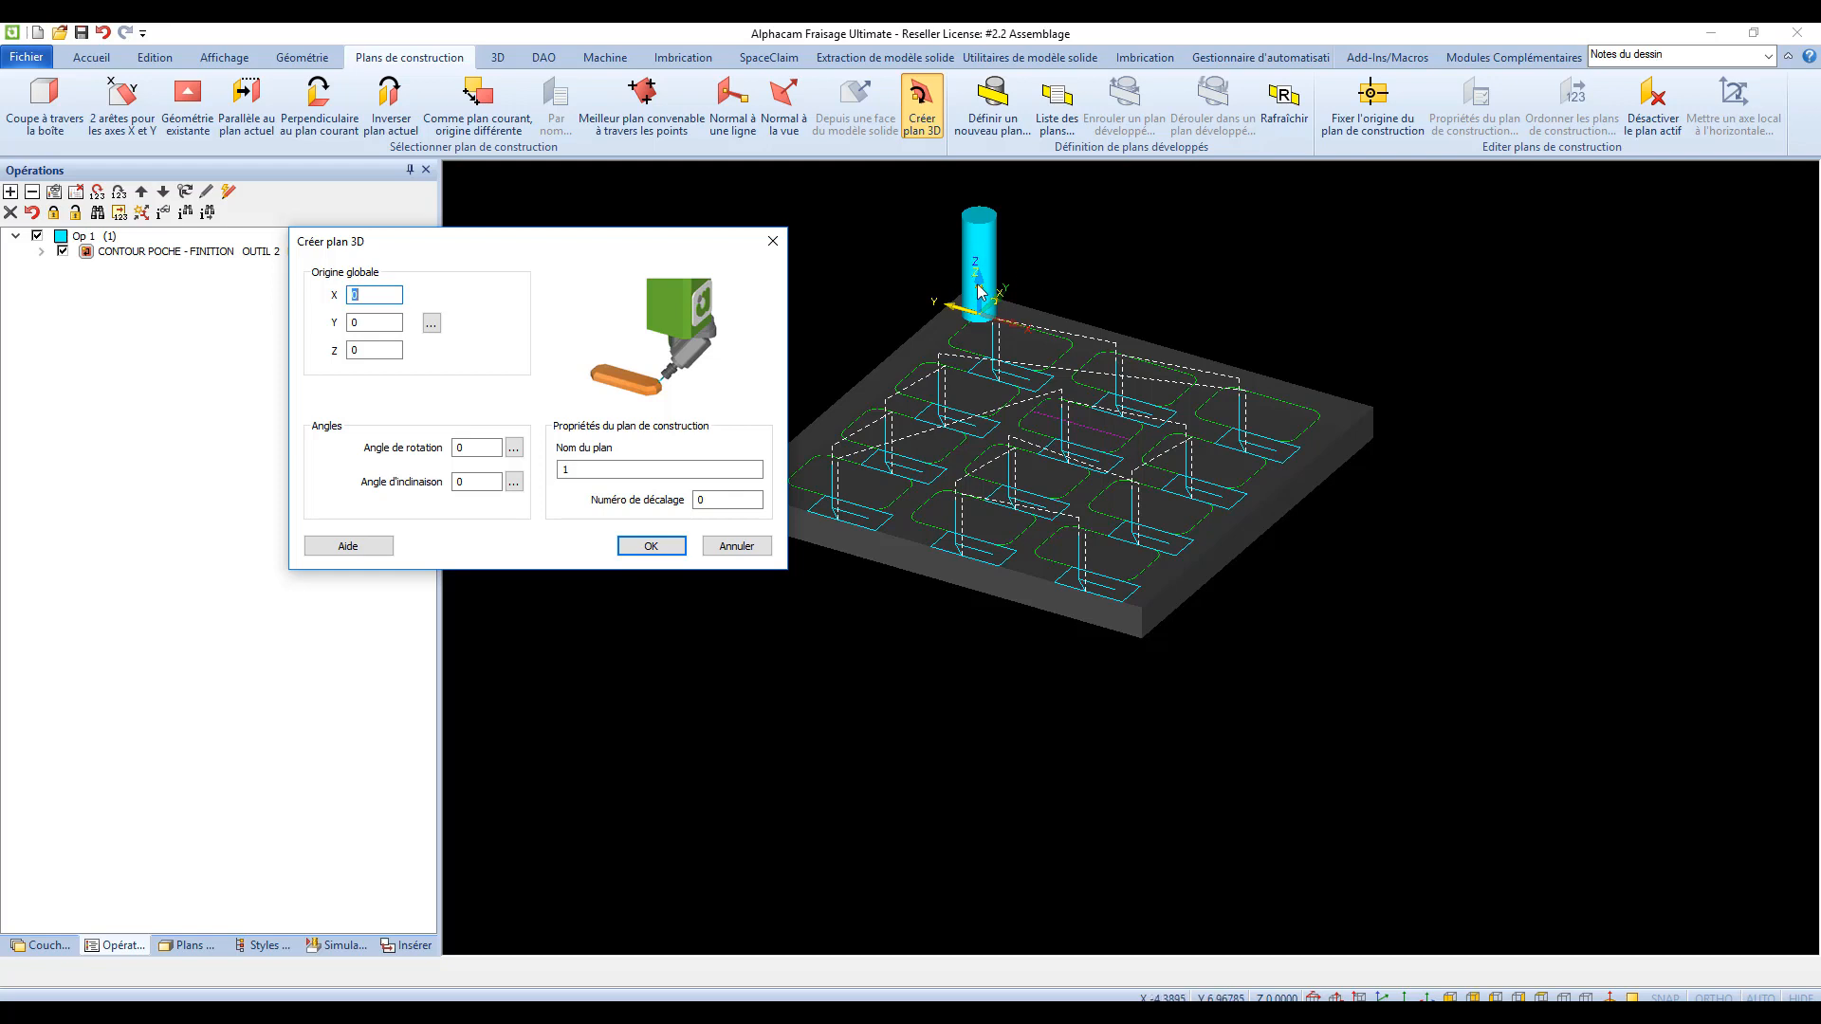
{"action": "scroll", "coordinate": [1052, 273], "scroll_direction": "up", "scroll_amount": 3}
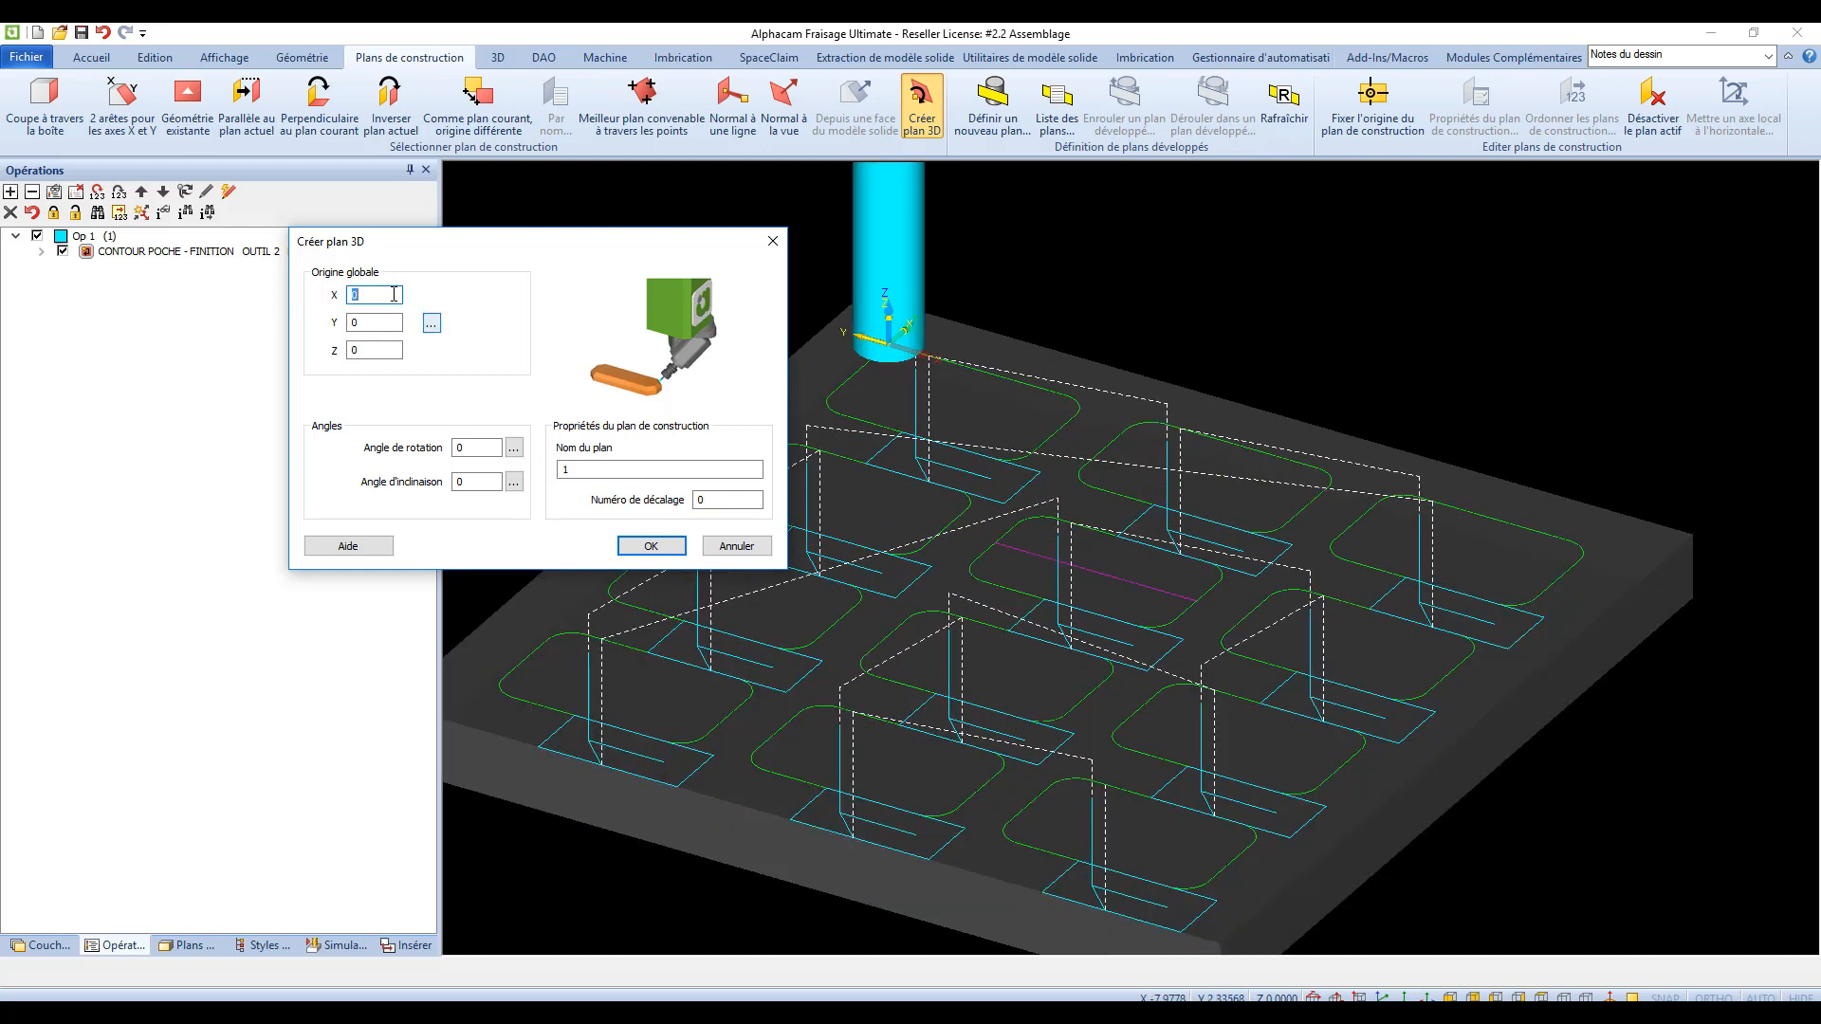
{"action": "left_click", "coordinate": [431, 326]}
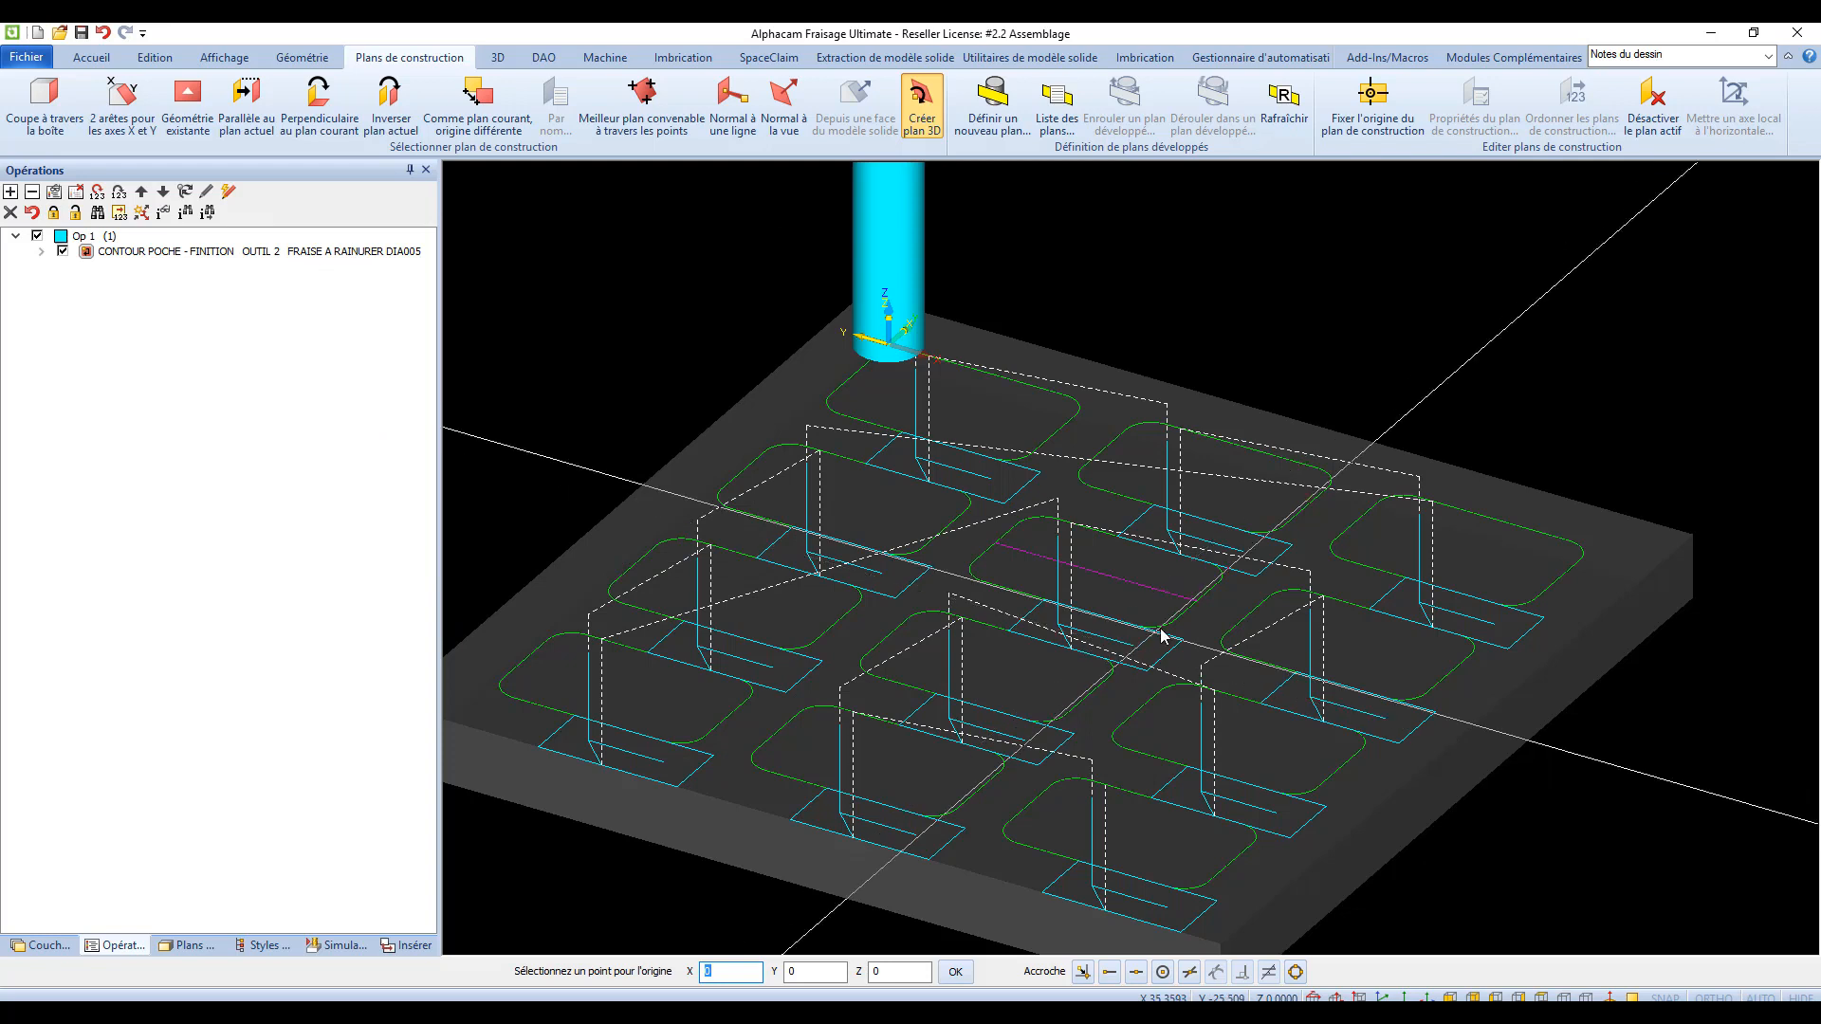
{"action": "left_click", "coordinate": [1128, 576]}
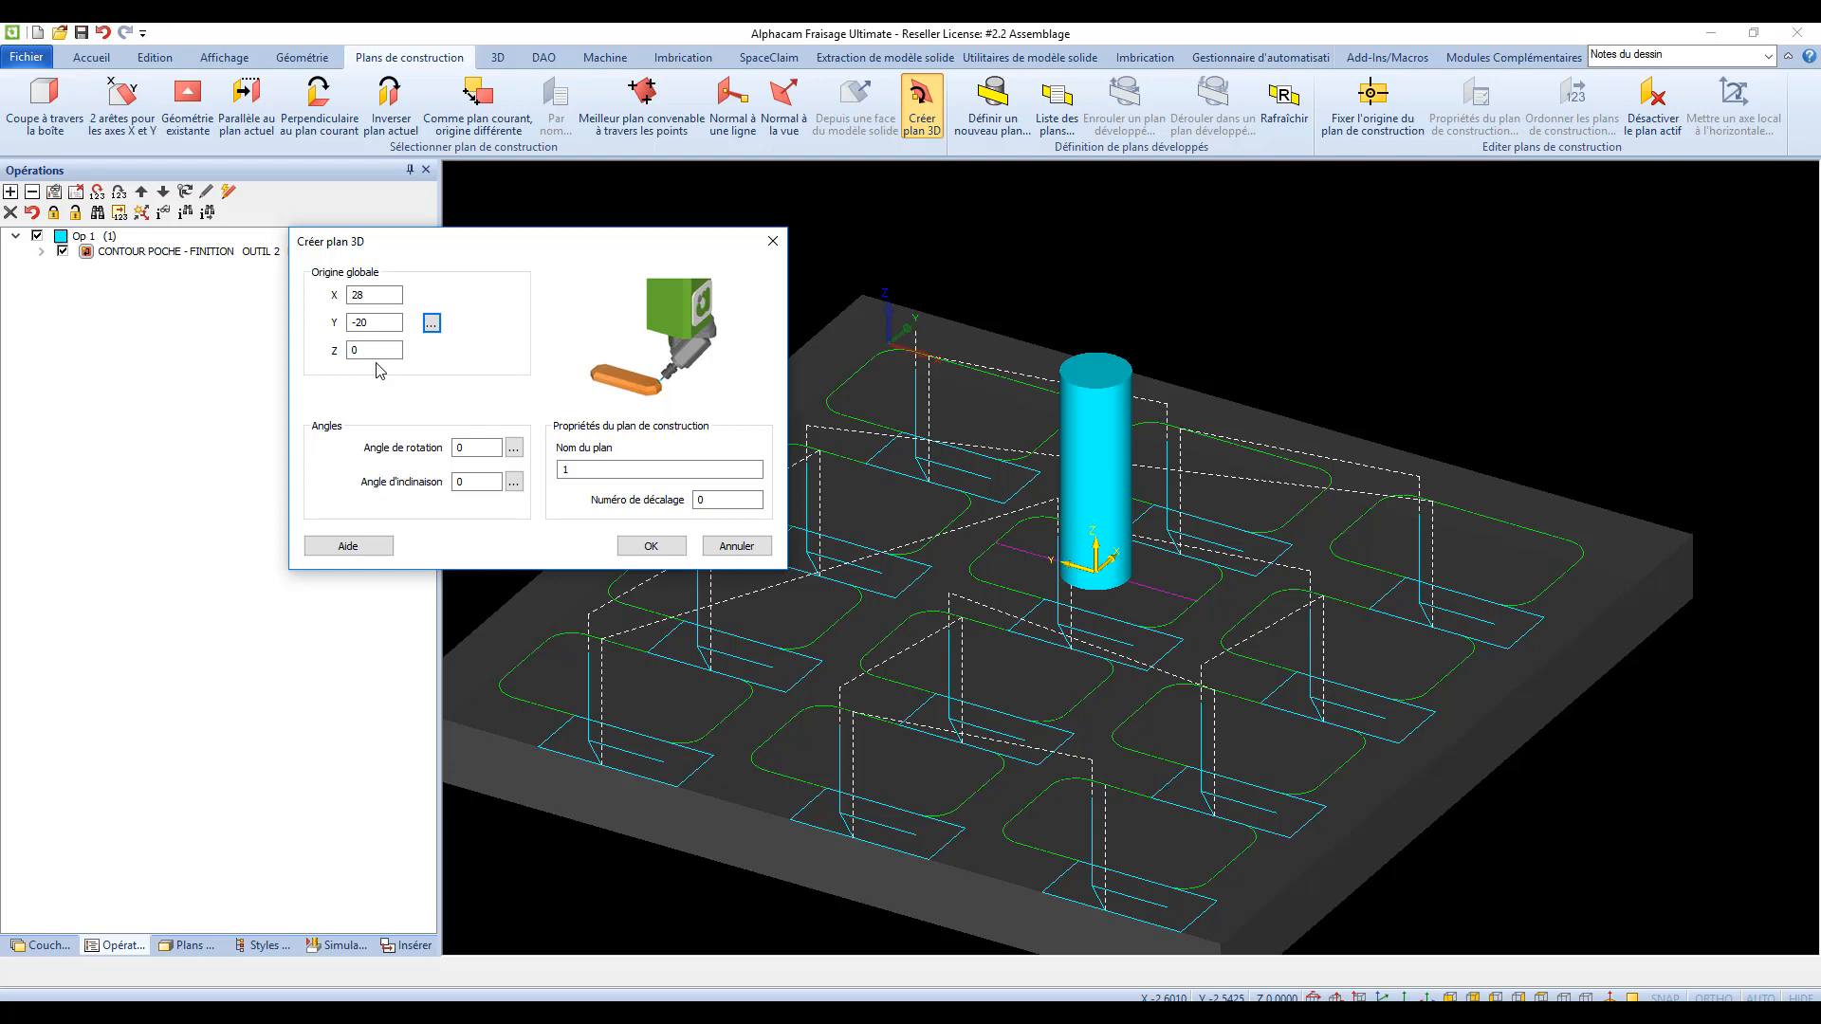
Give the 3D plane a rotation angle of 270 and an inclination angle of 20, and create it
{"action": "left_click", "coordinate": [488, 450]}
{"action": "type", "text": "270"}
{"action": "key", "text": "Tab"}
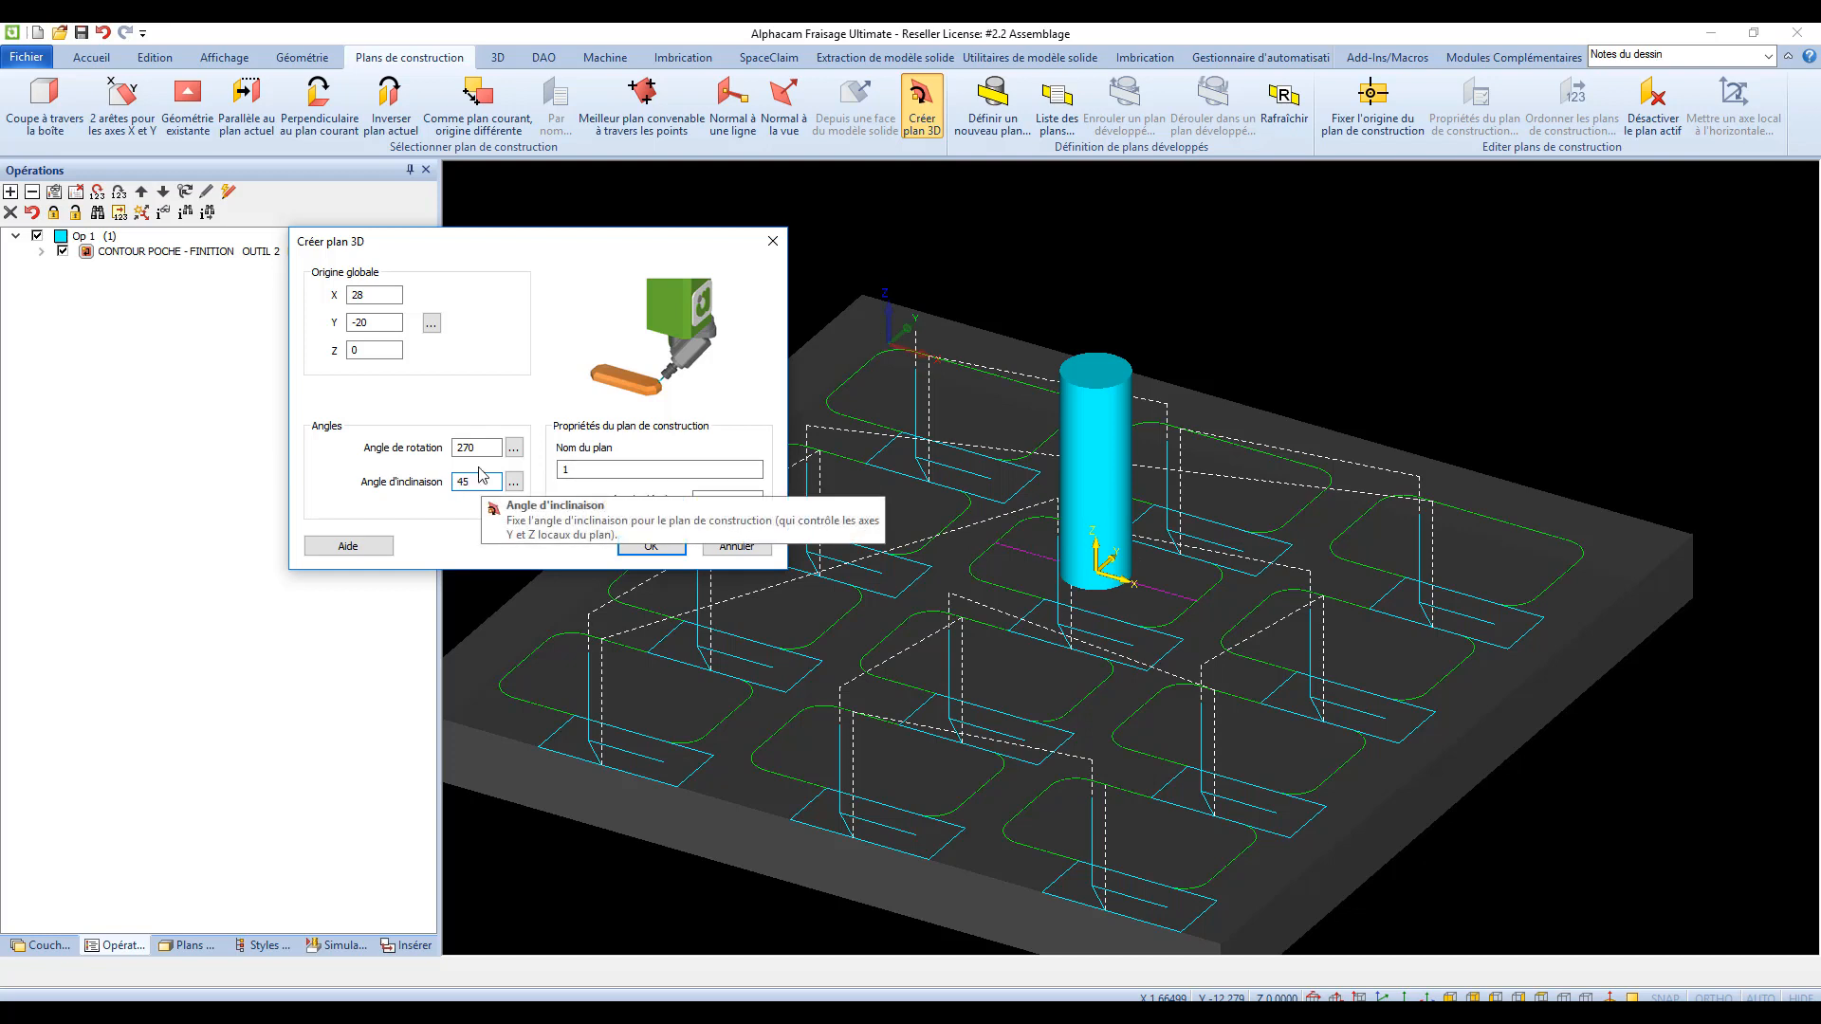
{"action": "left_click", "coordinate": [486, 449]}
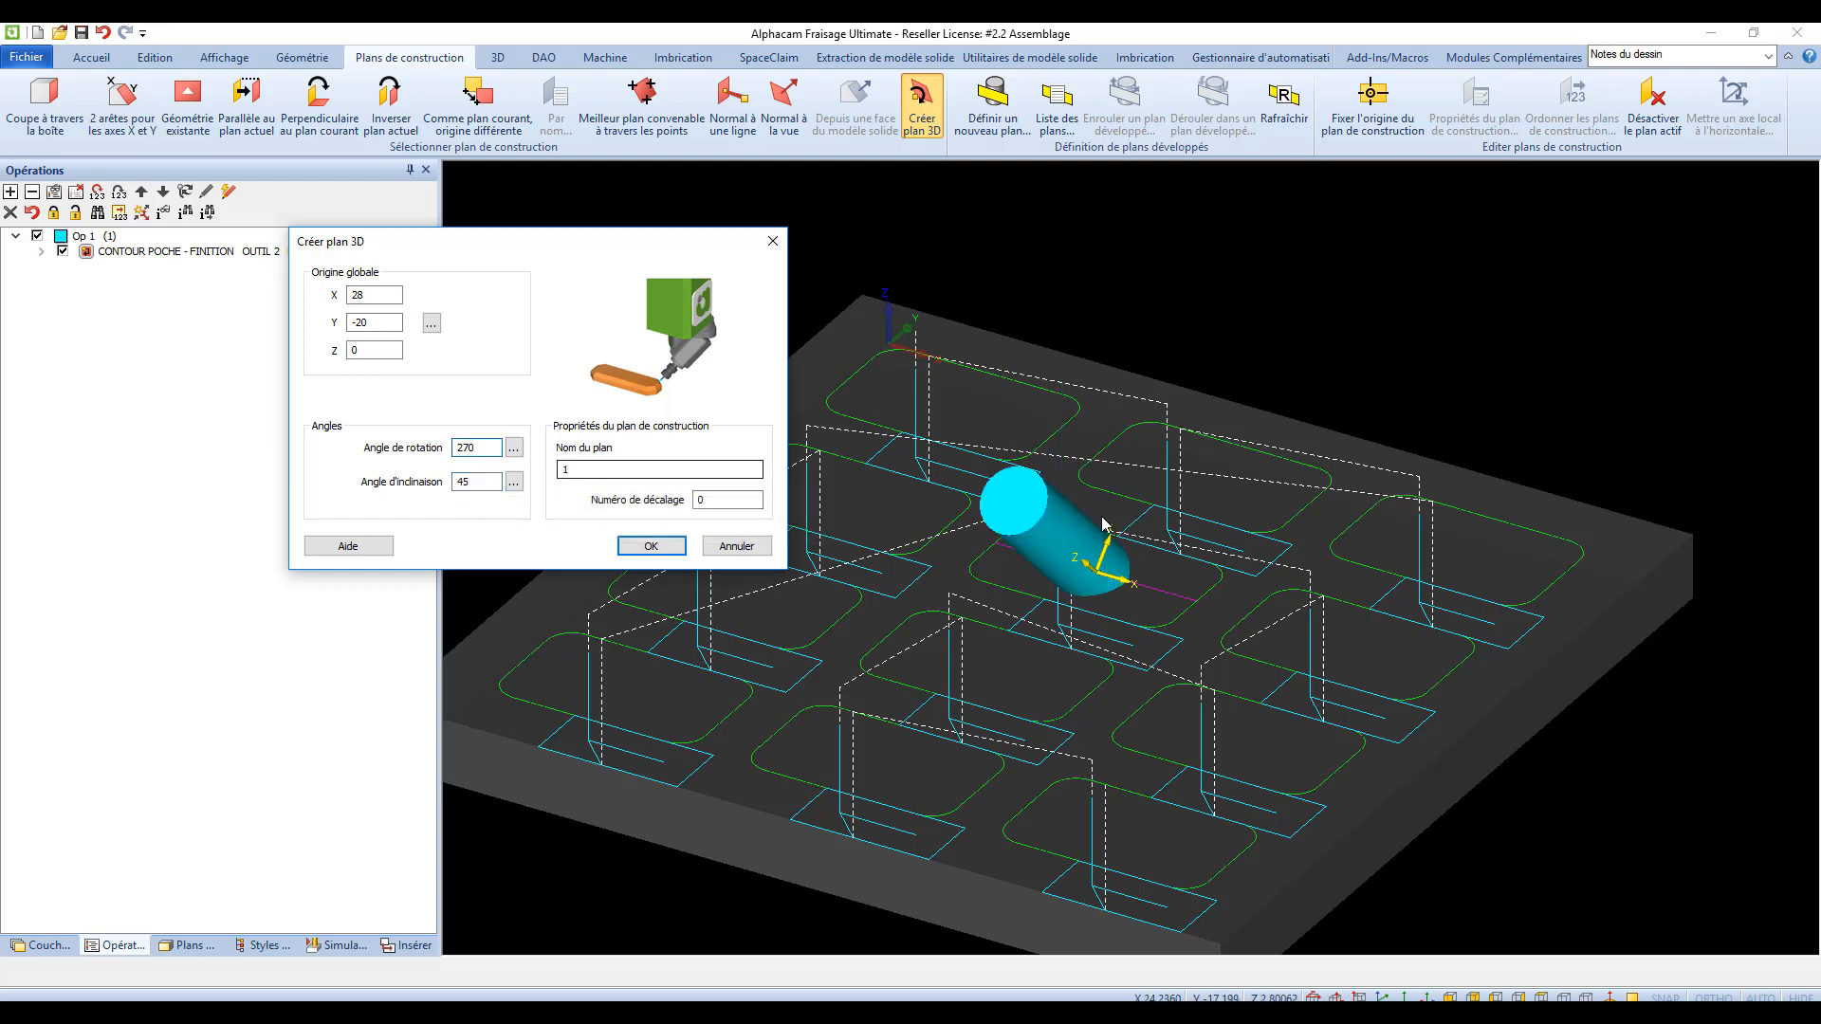
{"action": "double_click", "coordinate": [473, 481]}
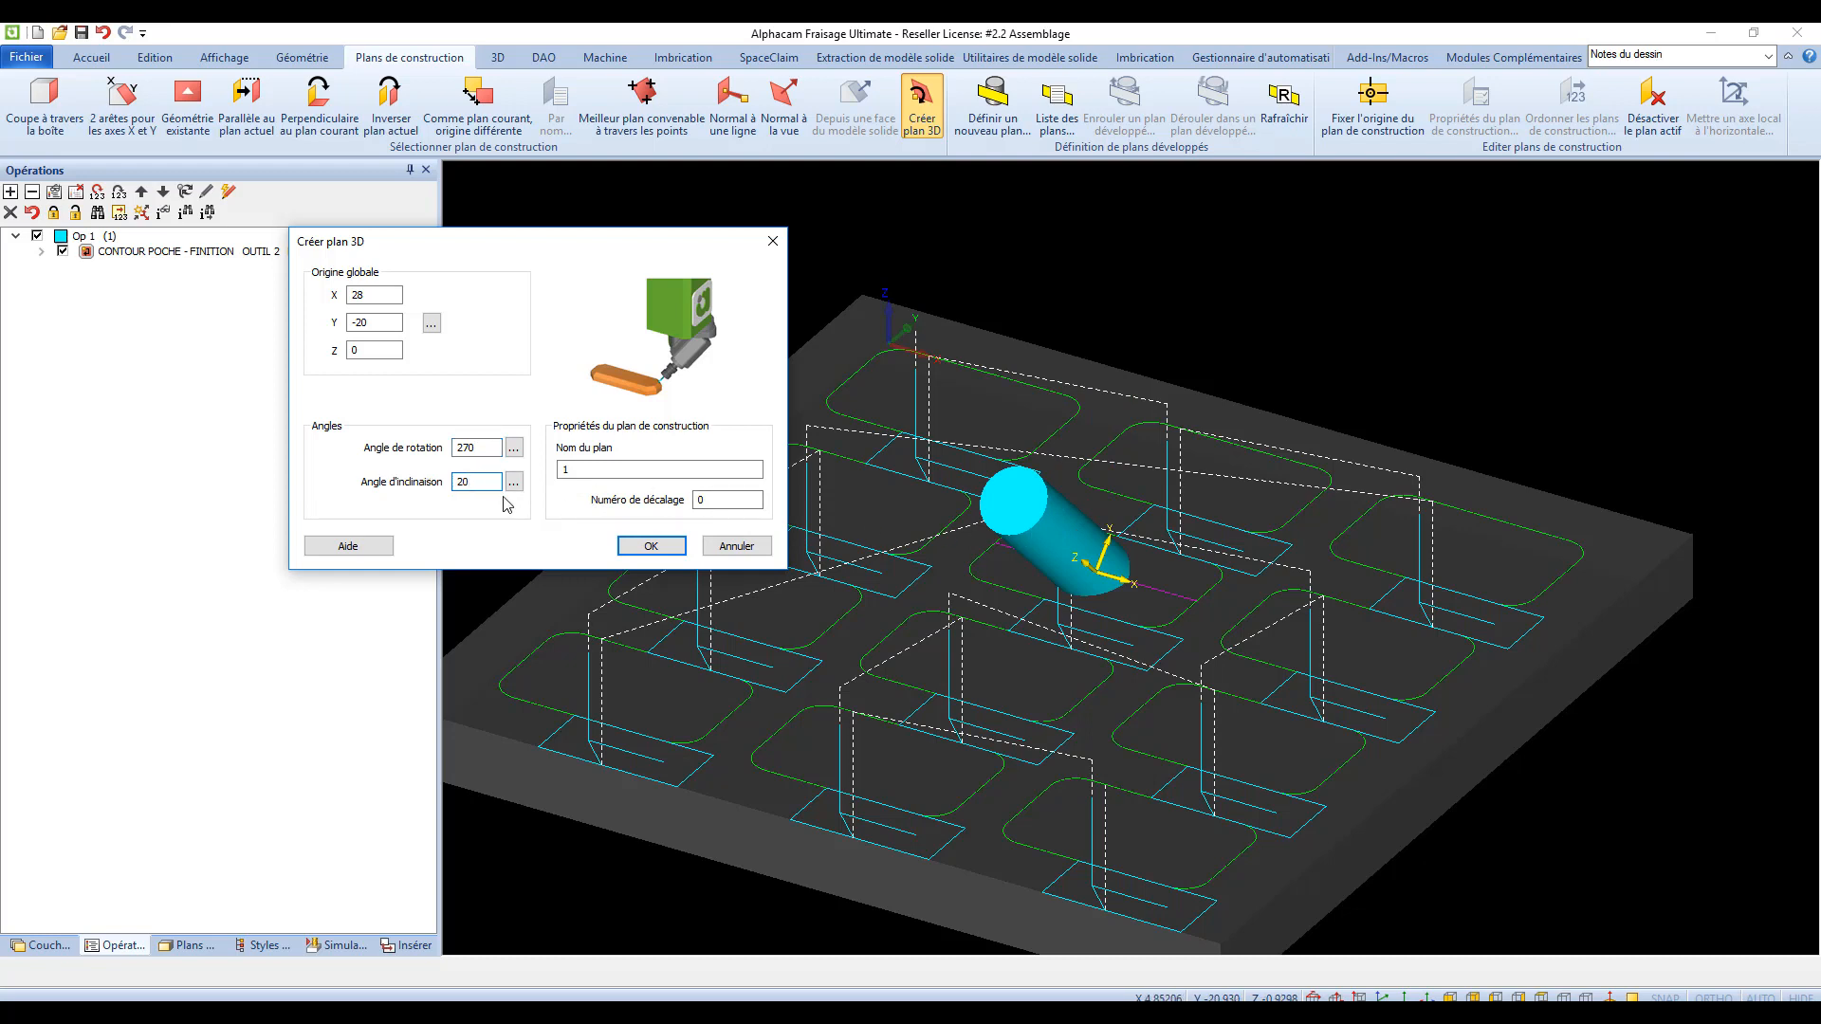
{"action": "left_click", "coordinate": [645, 550]}
{"action": "scroll", "coordinate": [1156, 581], "scroll_direction": "up", "scroll_amount": 3}
{"action": "scroll", "coordinate": [1133, 586], "scroll_direction": "down", "scroll_amount": 3}
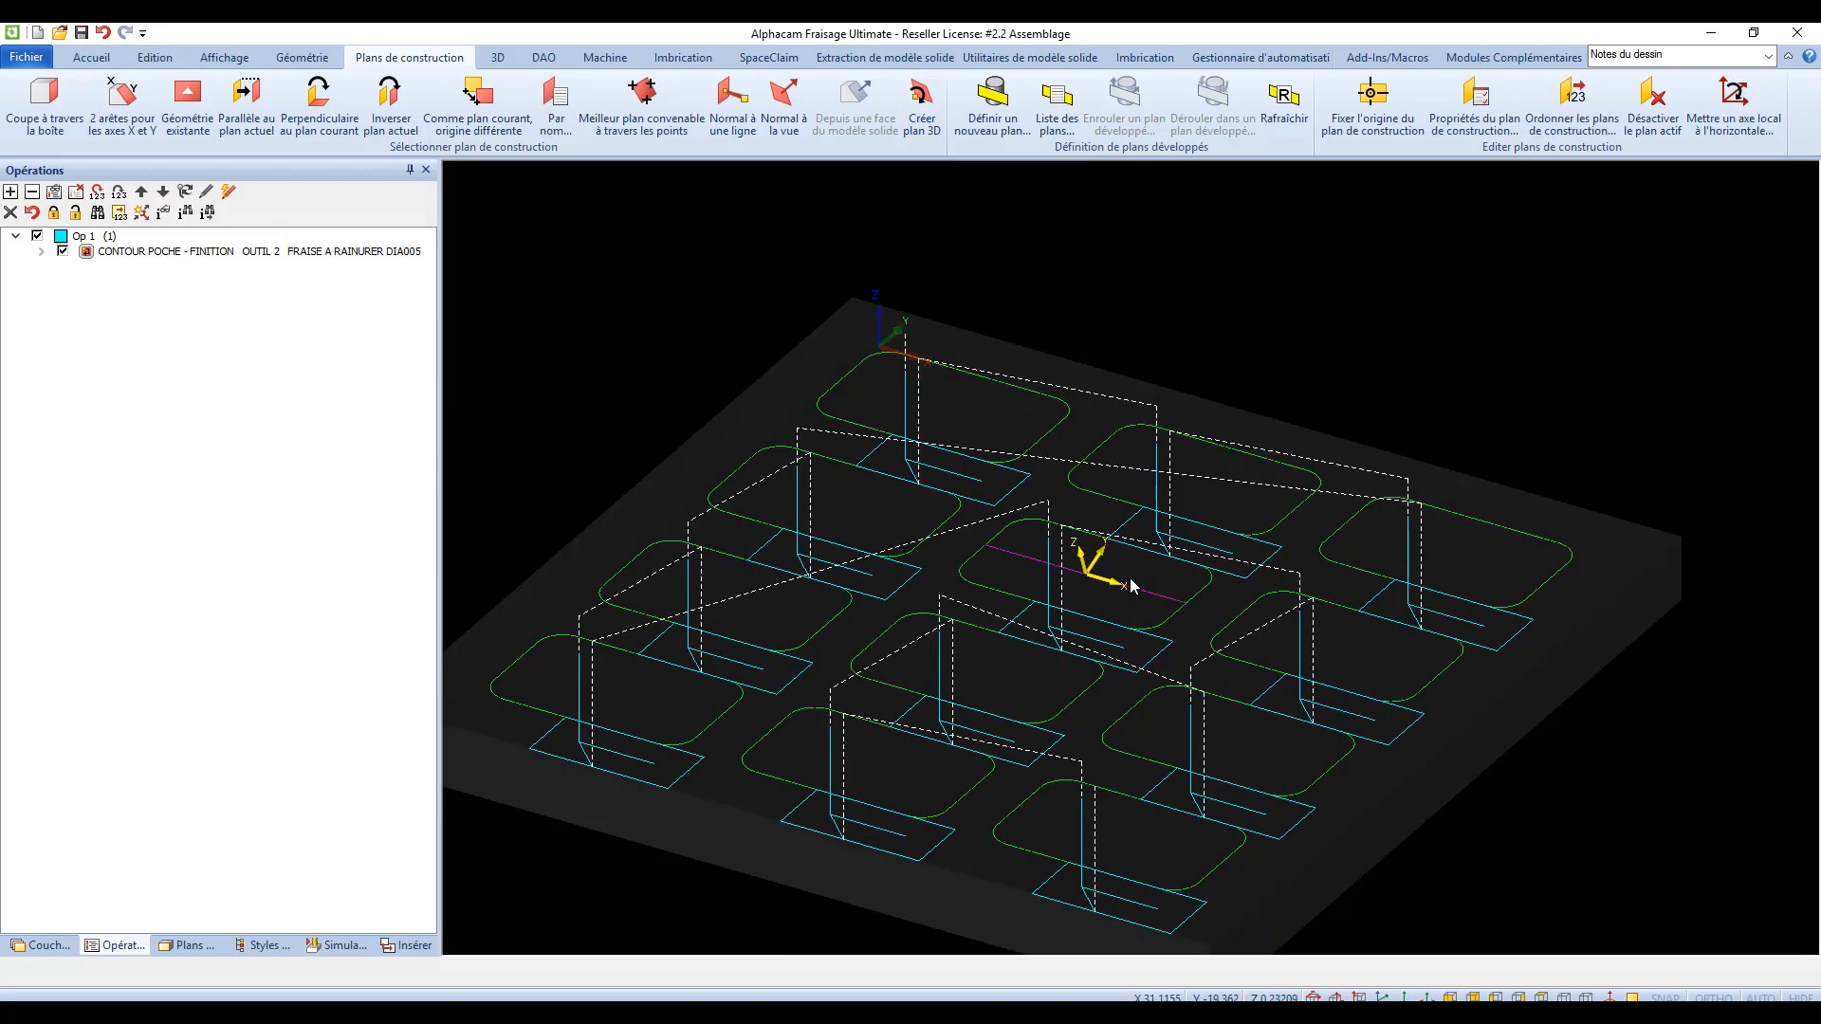
Draw a circle of diameter 4 centred at 0,0 on the inclined construction plane
{"action": "left_click", "coordinate": [291, 59]}
{"action": "left_click", "coordinate": [455, 95]}
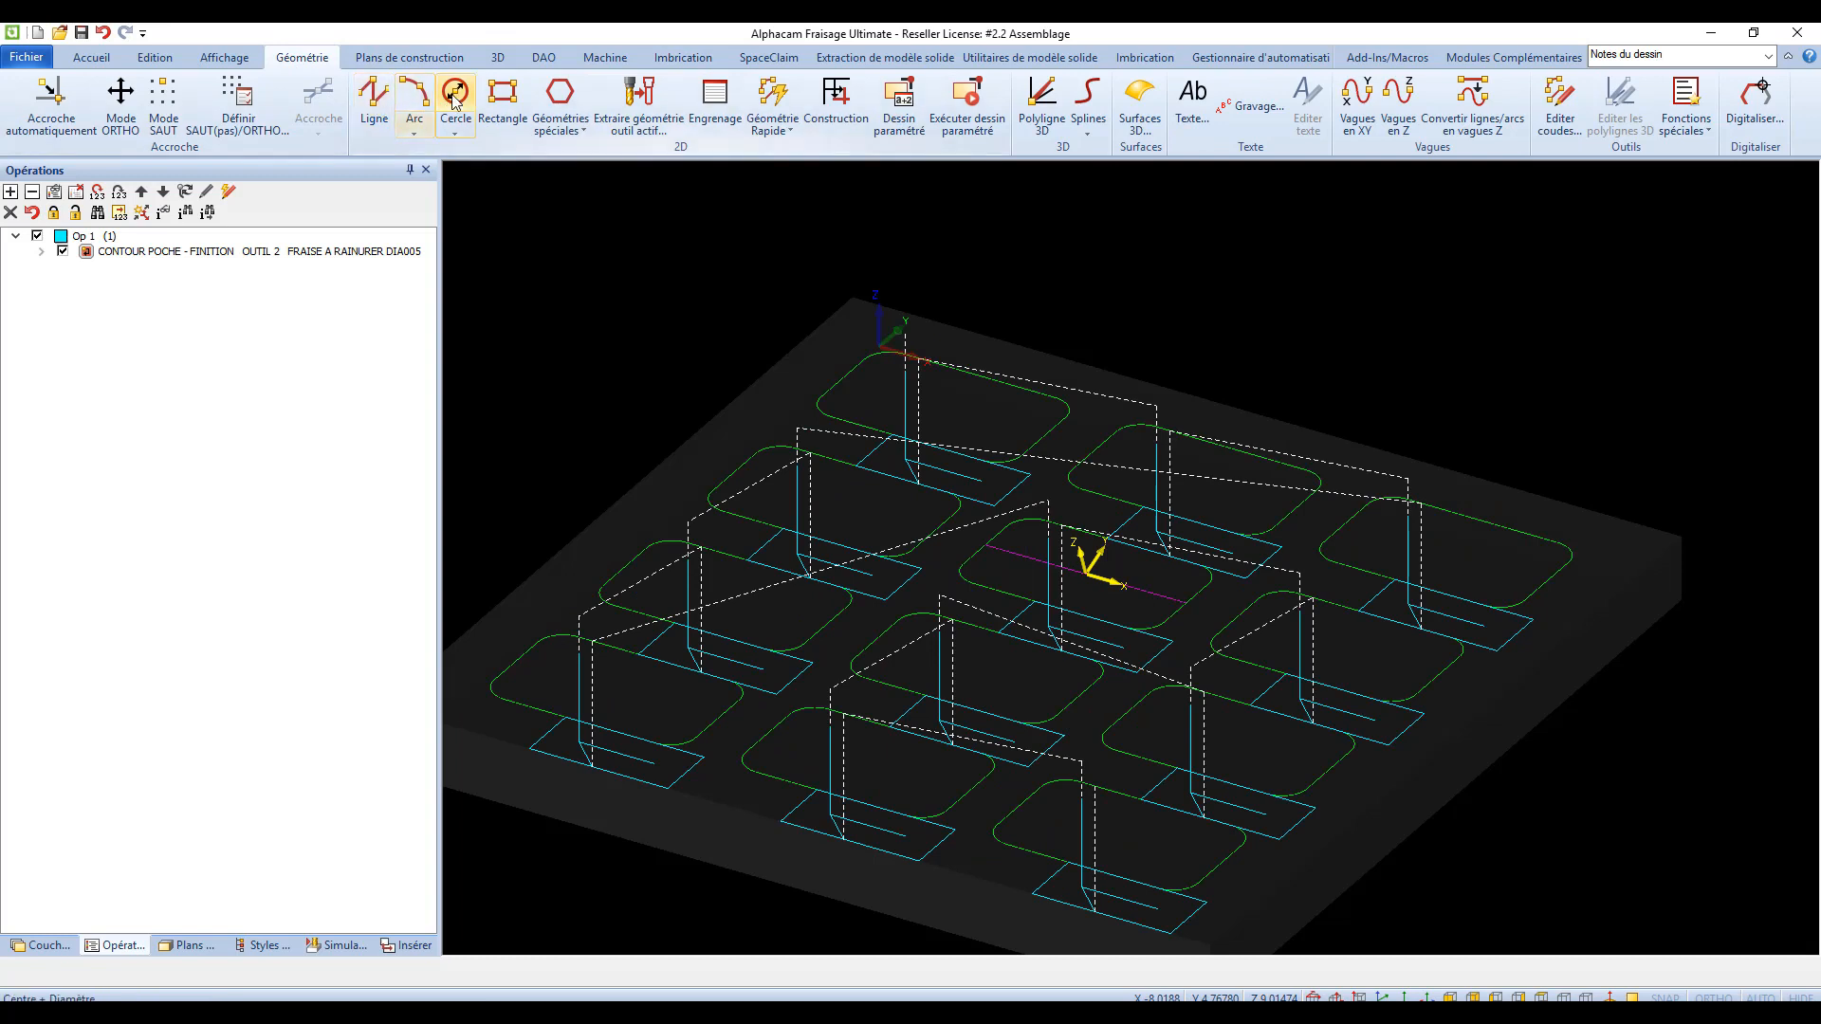
{"action": "type", "text": "4"}
{"action": "key", "text": "Return"}
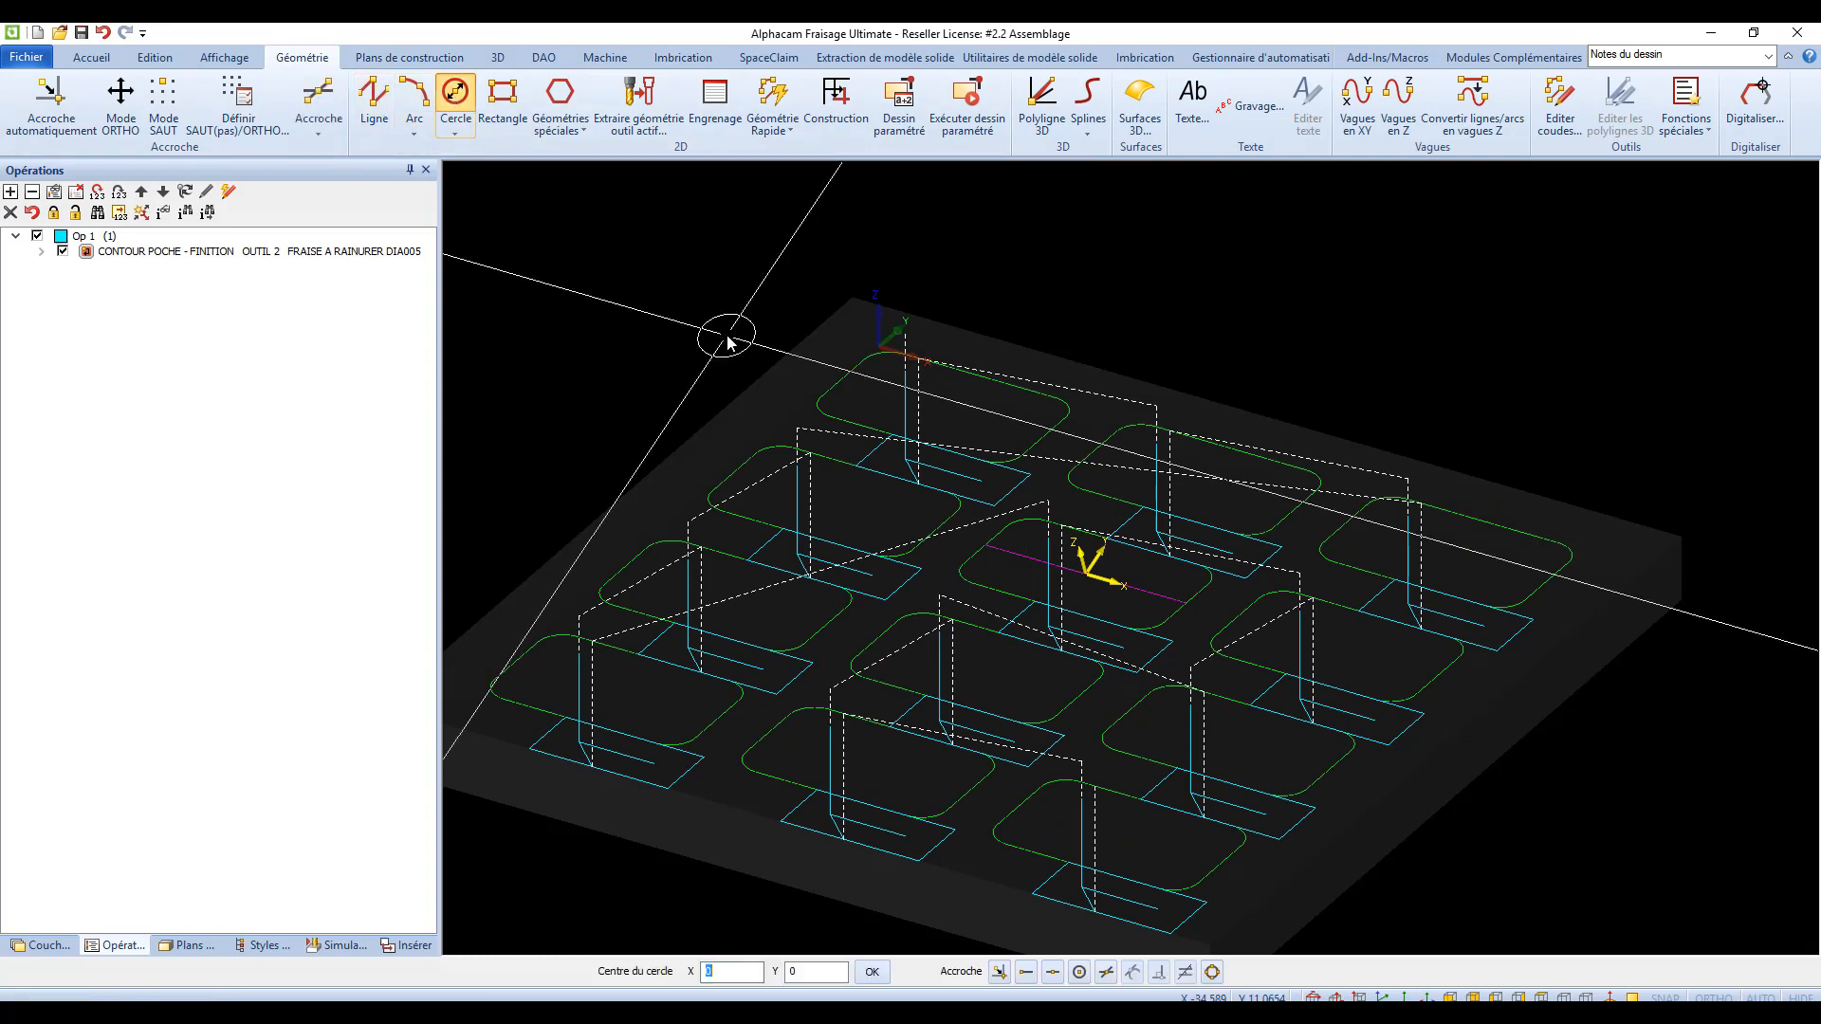
{"action": "key", "text": "Return"}
{"action": "key", "text": "Return"}
{"action": "key", "text": "Escape"}
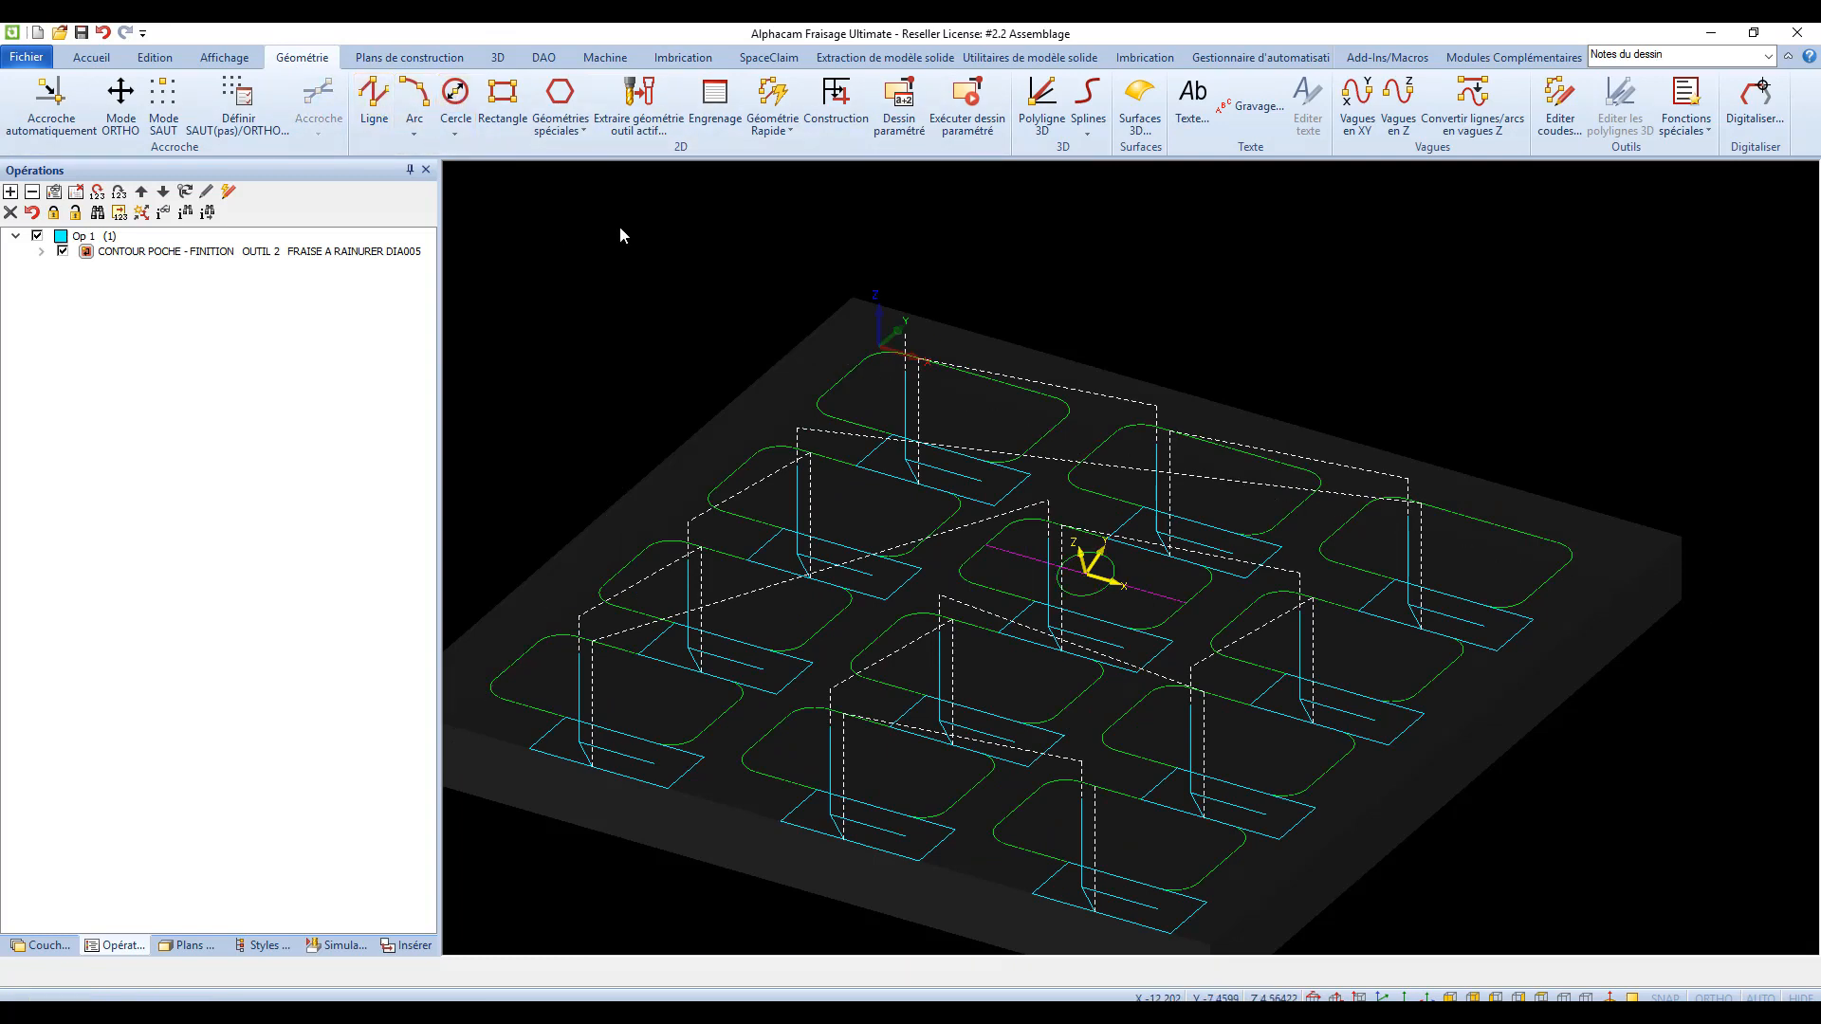
Offset the circle by 0.5 on both sides, using the Géométrie option
{"action": "left_click", "coordinate": [142, 59]}
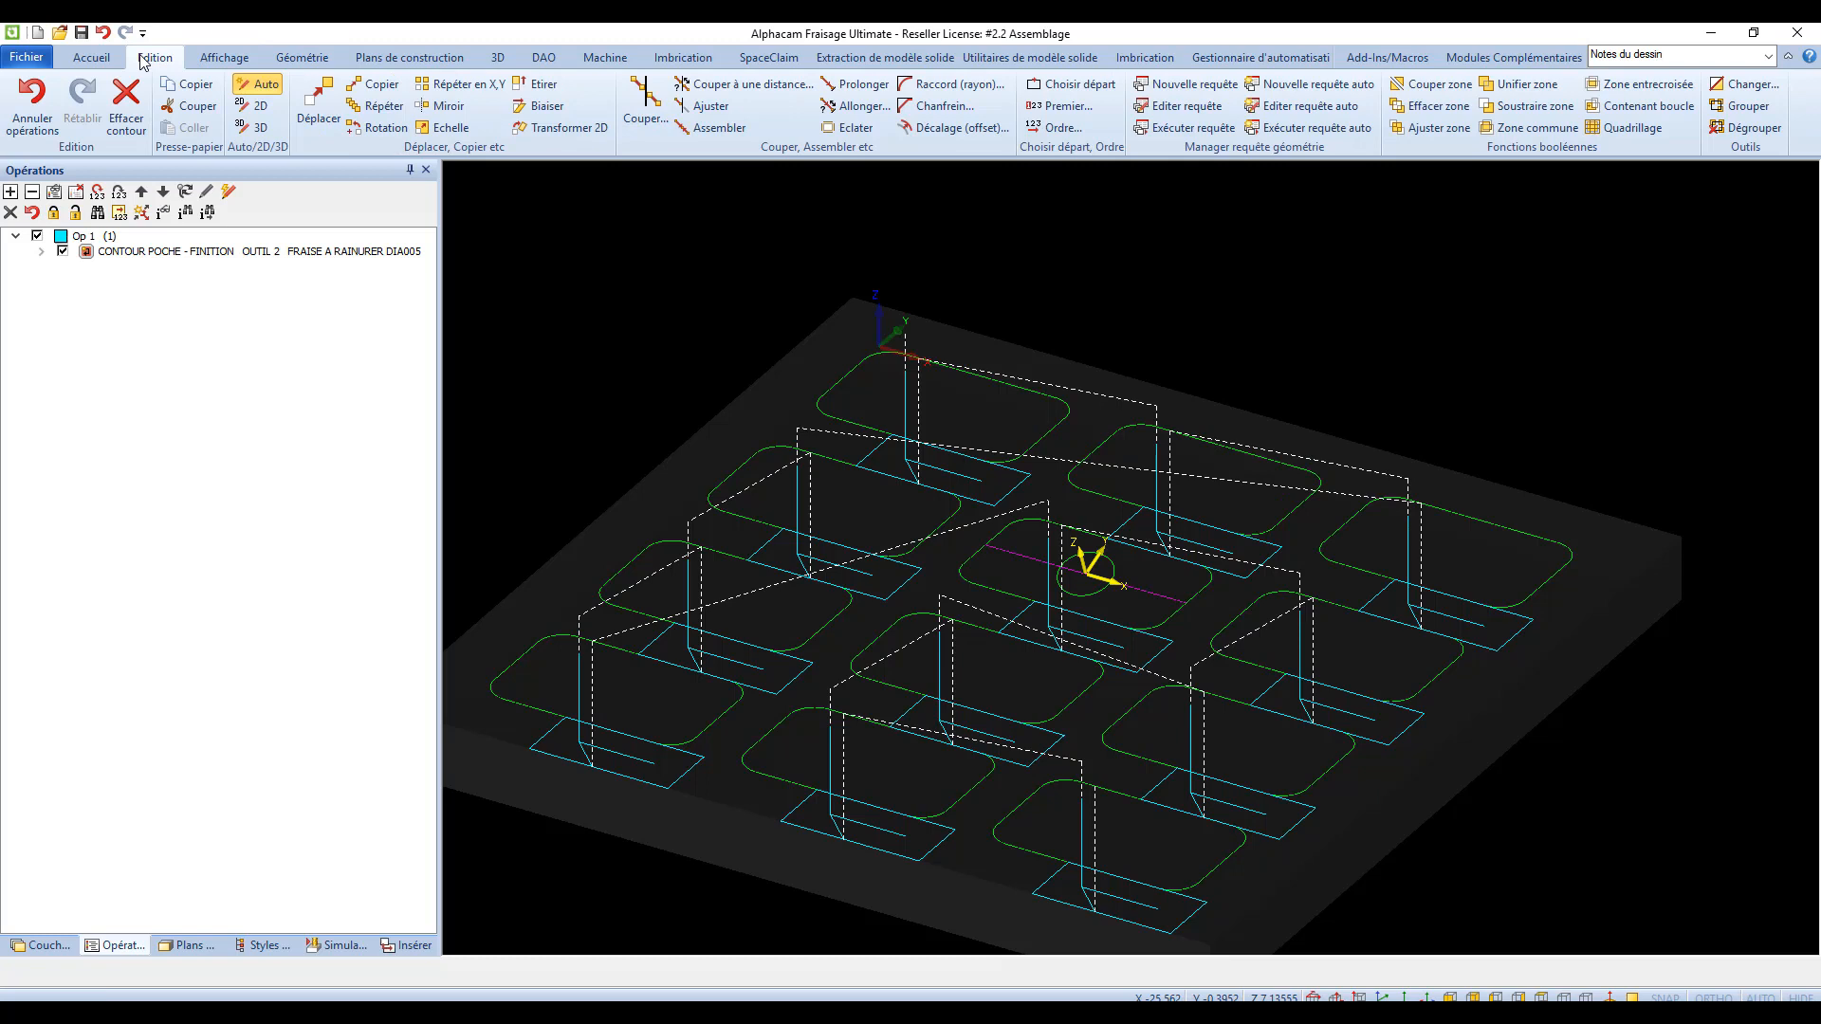
{"action": "left_click", "coordinate": [954, 127]}
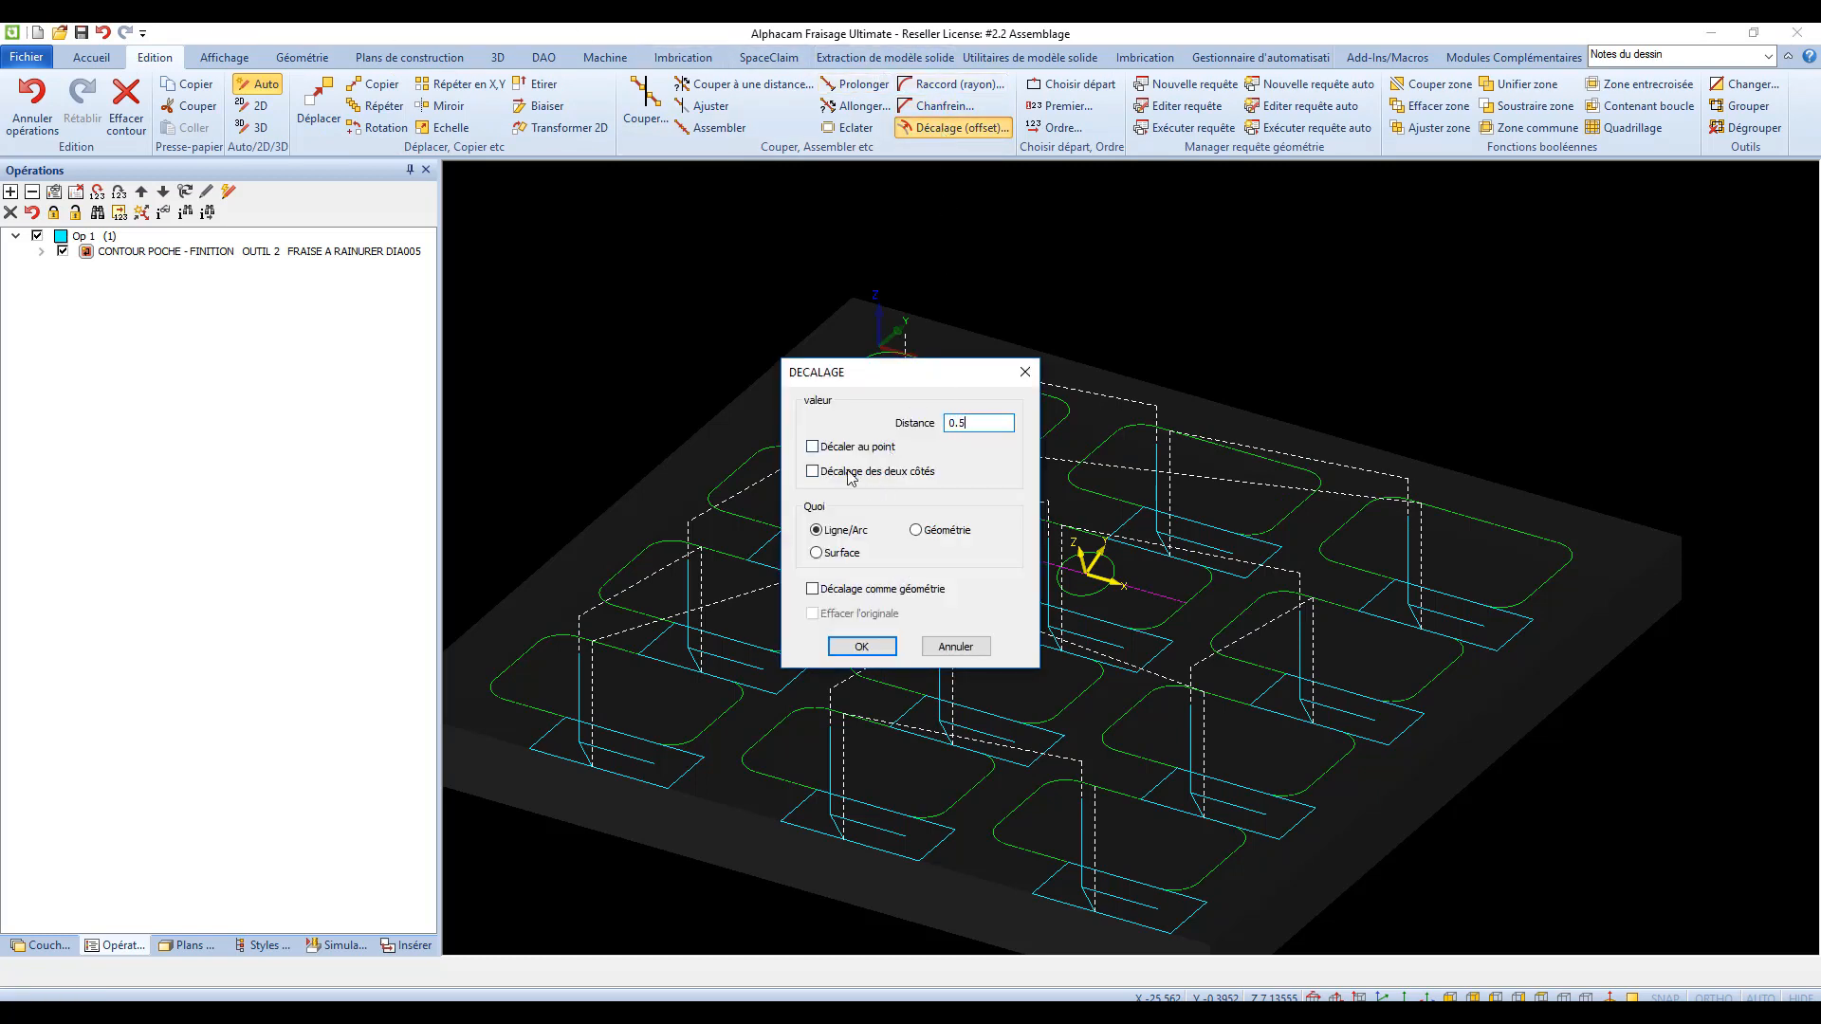
{"action": "left_click", "coordinate": [814, 473]}
{"action": "left_click", "coordinate": [915, 531]}
{"action": "left_click", "coordinate": [859, 651]}
{"action": "scroll", "coordinate": [1102, 556], "scroll_direction": "up", "scroll_amount": 3}
{"action": "left_click", "coordinate": [1102, 556]}
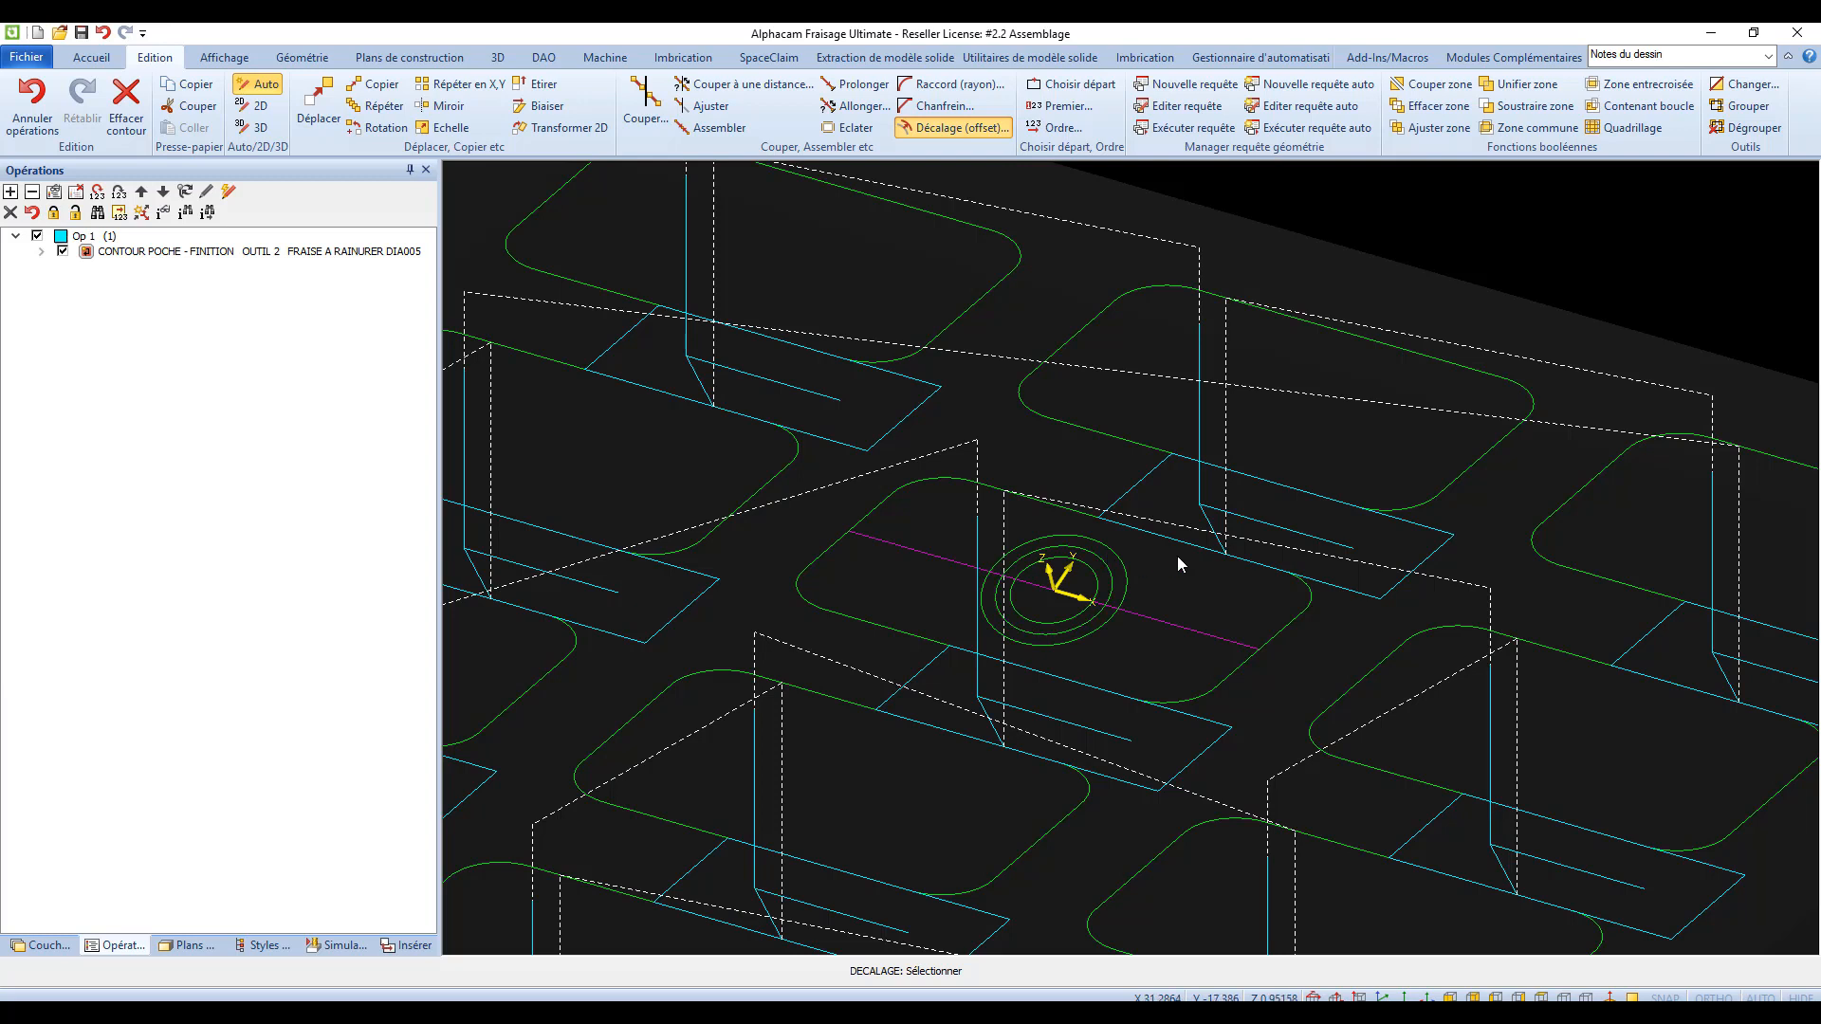
{"action": "key", "text": "Escape"}
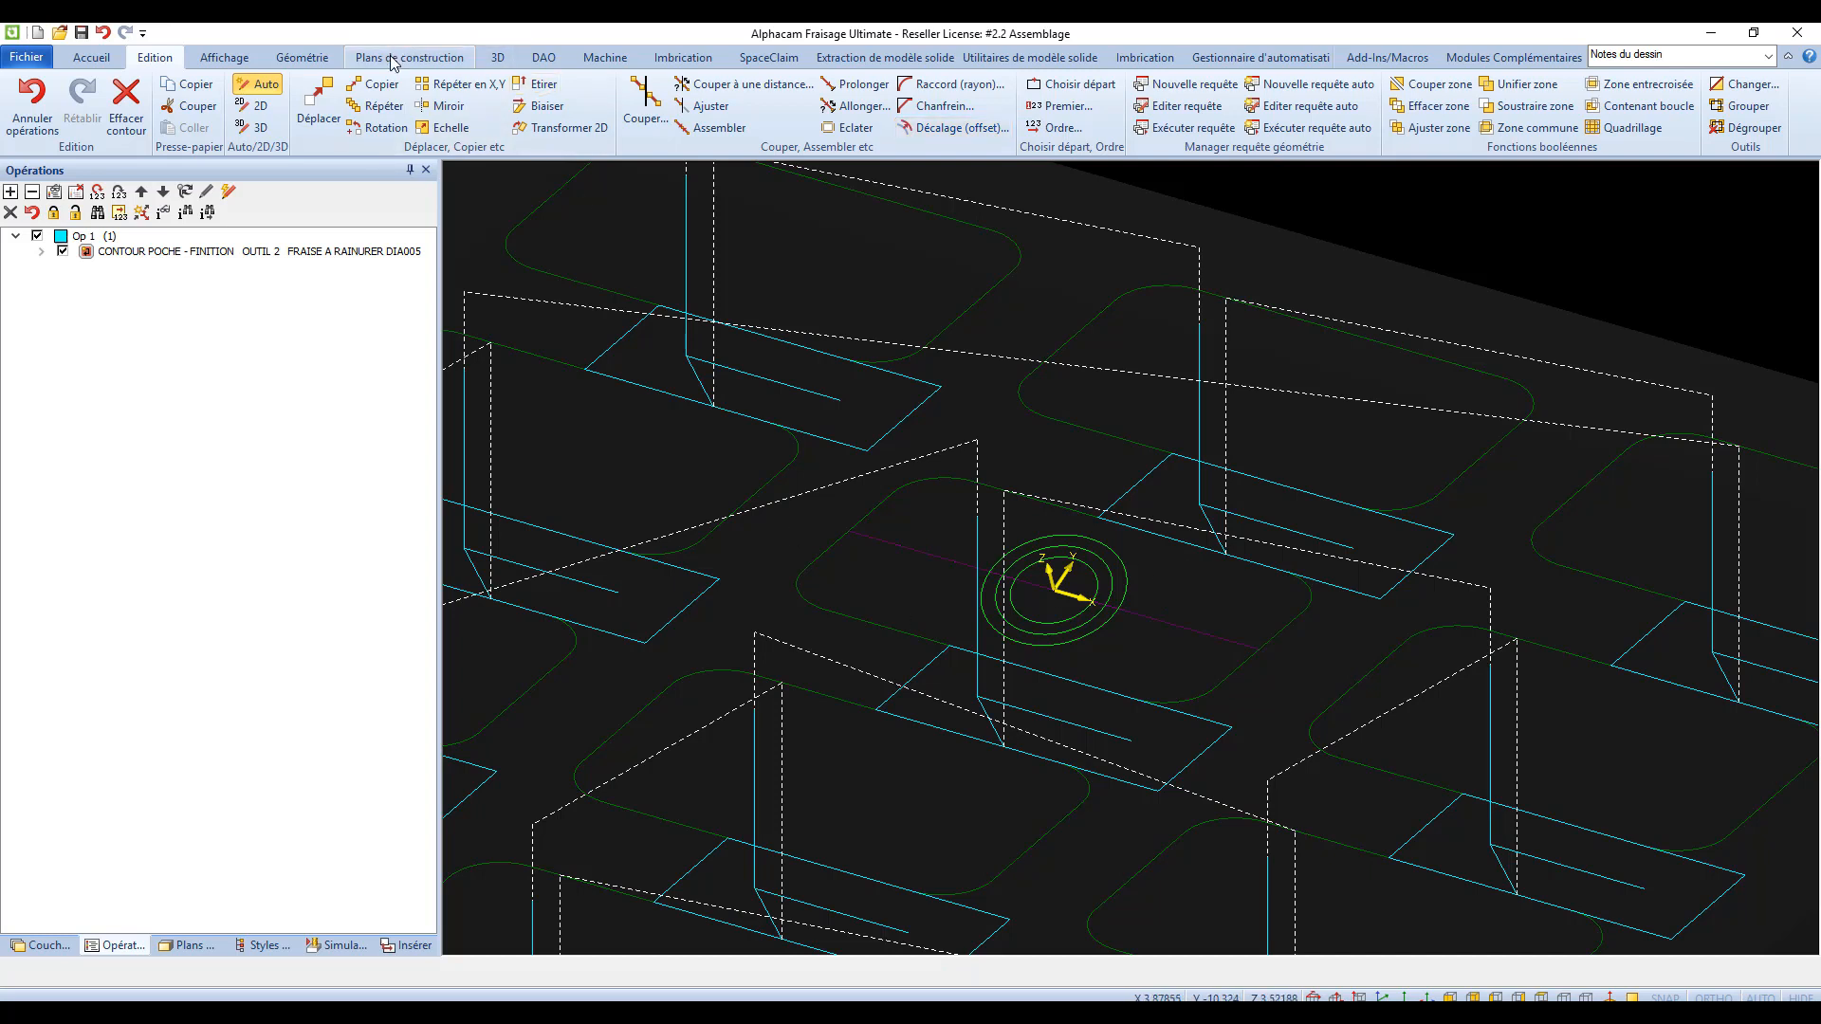
Display the layer list and deactivate the current construction plane
{"action": "left_click", "coordinate": [46, 945]}
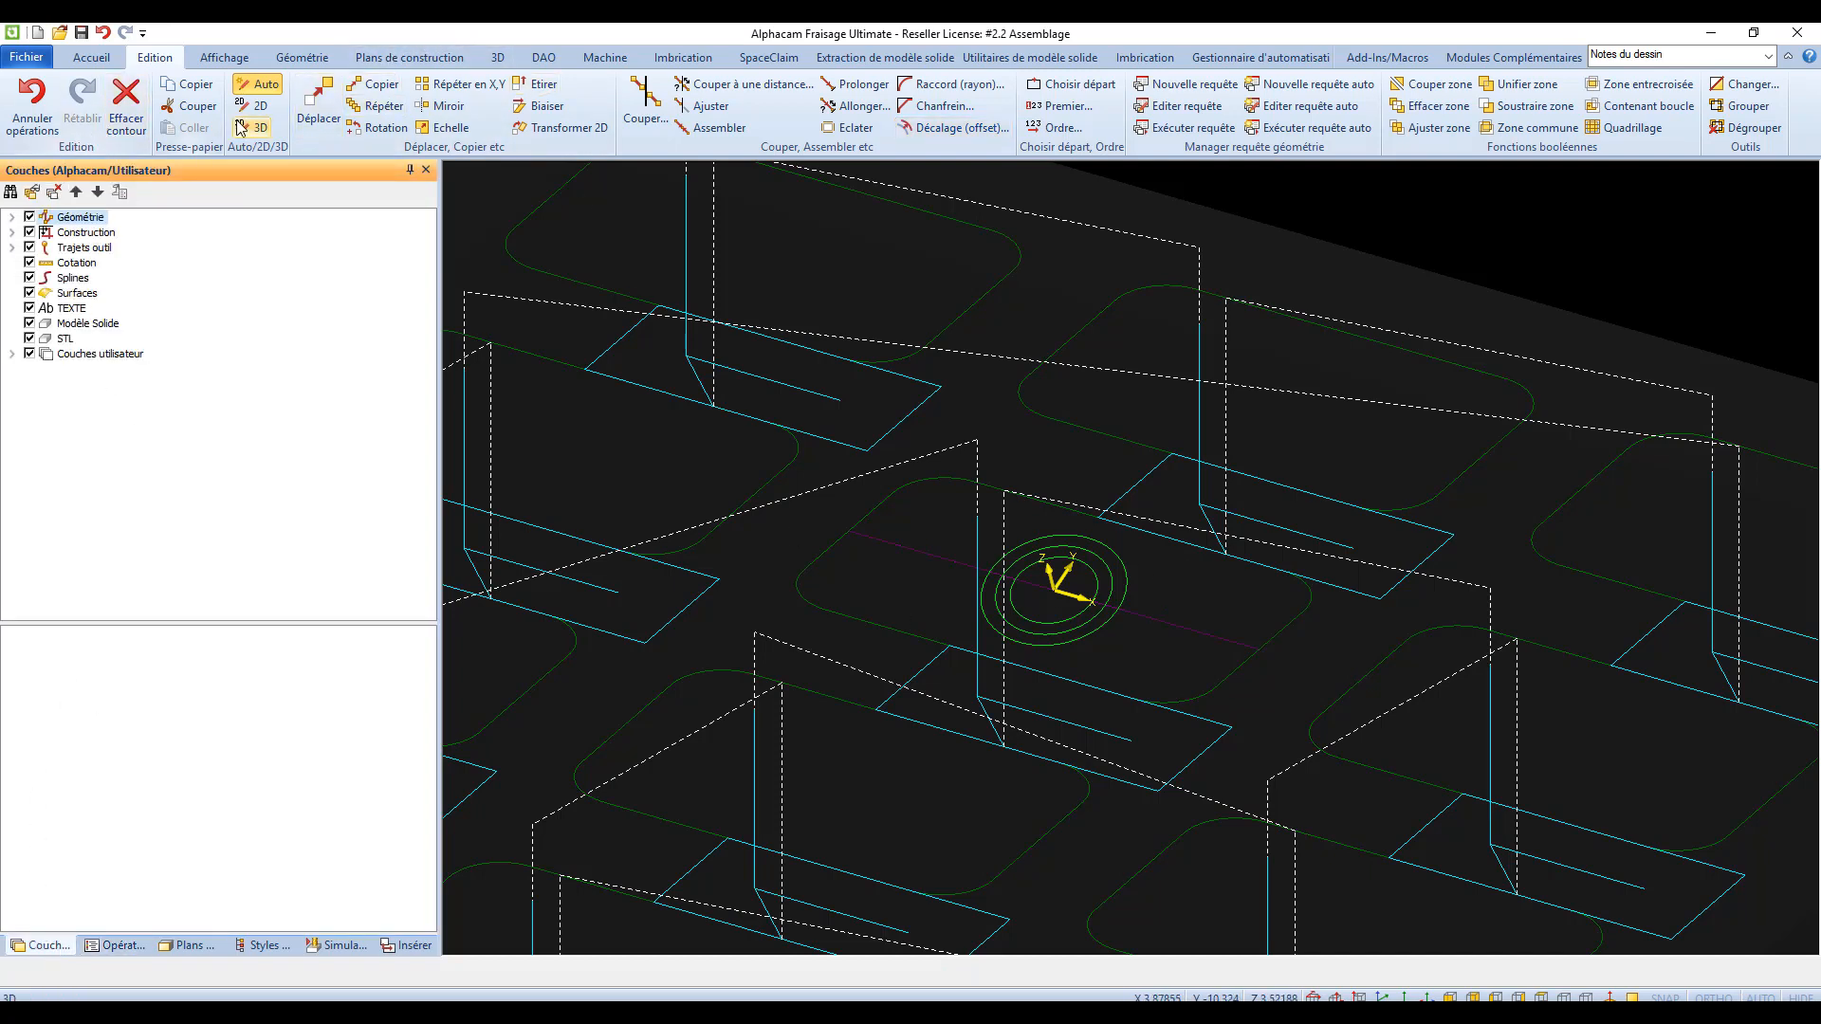
{"action": "left_click", "coordinate": [420, 64]}
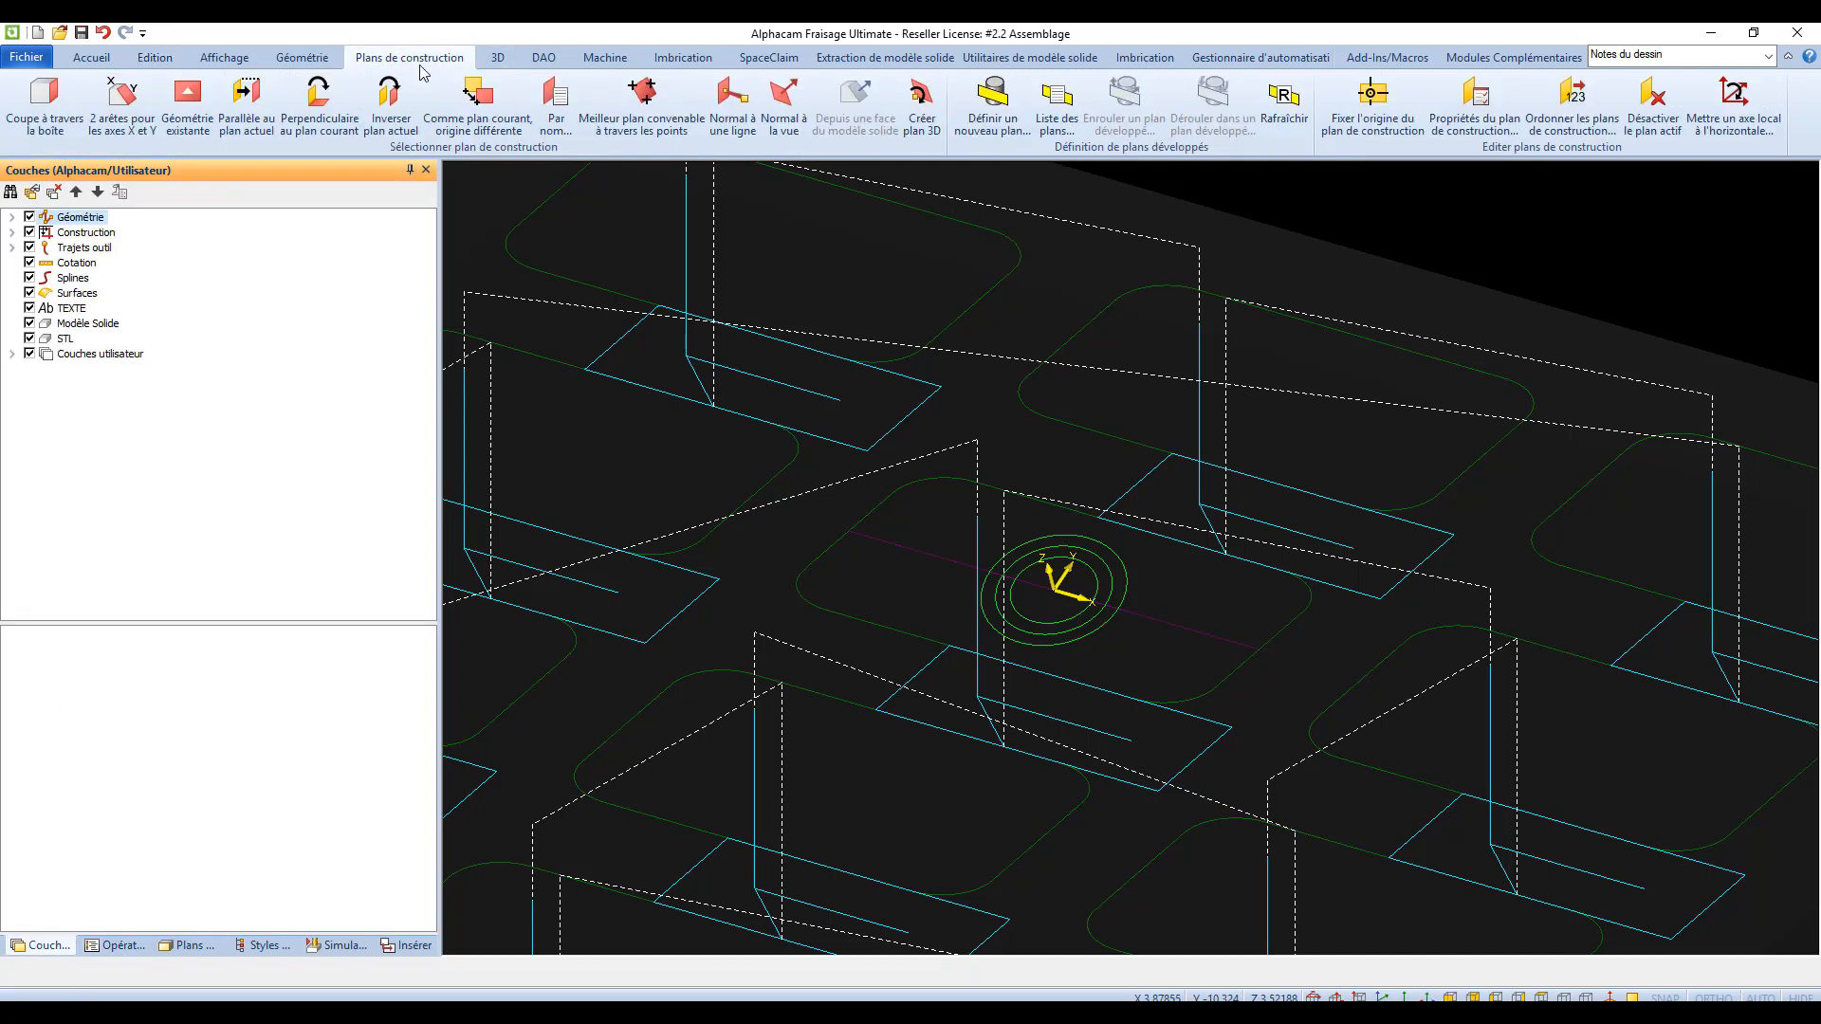
{"action": "left_click", "coordinate": [1654, 98]}
Hide the Géométrie, Bruts, Pinces/Serrages and Trajets outil layers
{"action": "left_click", "coordinate": [11, 217]}
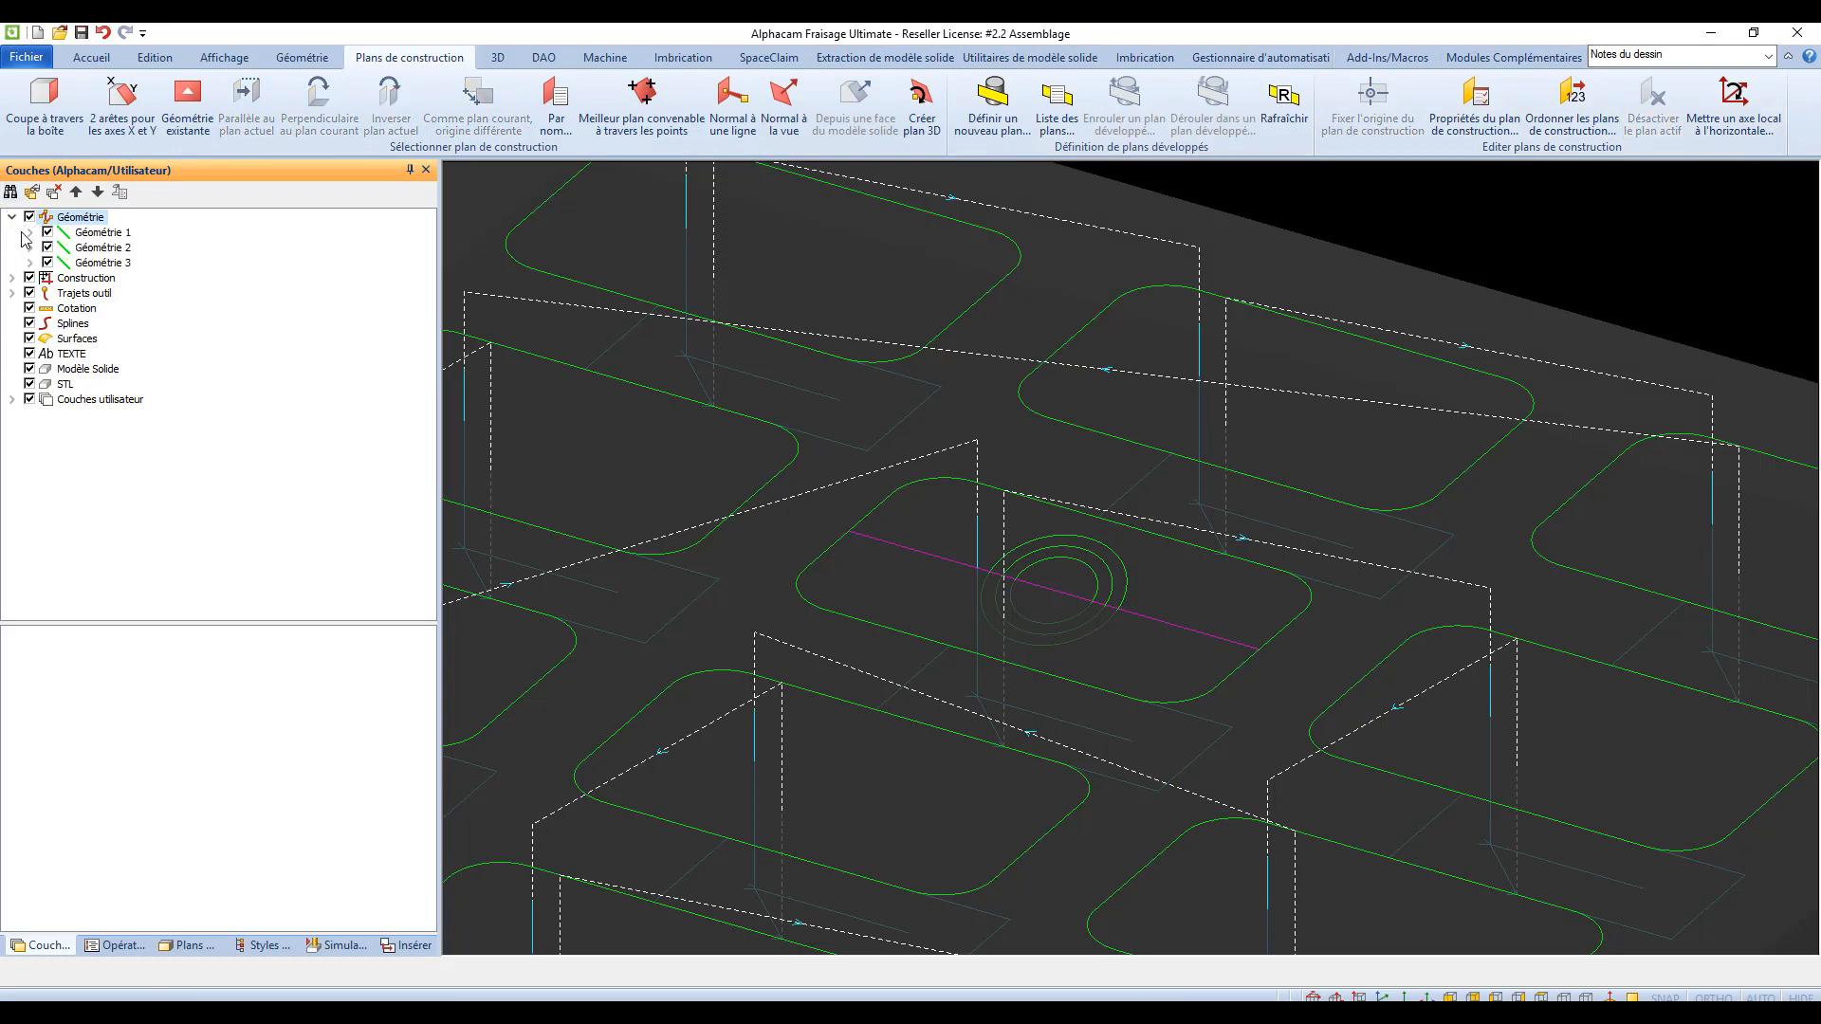
{"action": "left_click", "coordinate": [29, 217]}
{"action": "left_click", "coordinate": [12, 399]}
{"action": "left_click", "coordinate": [46, 430]}
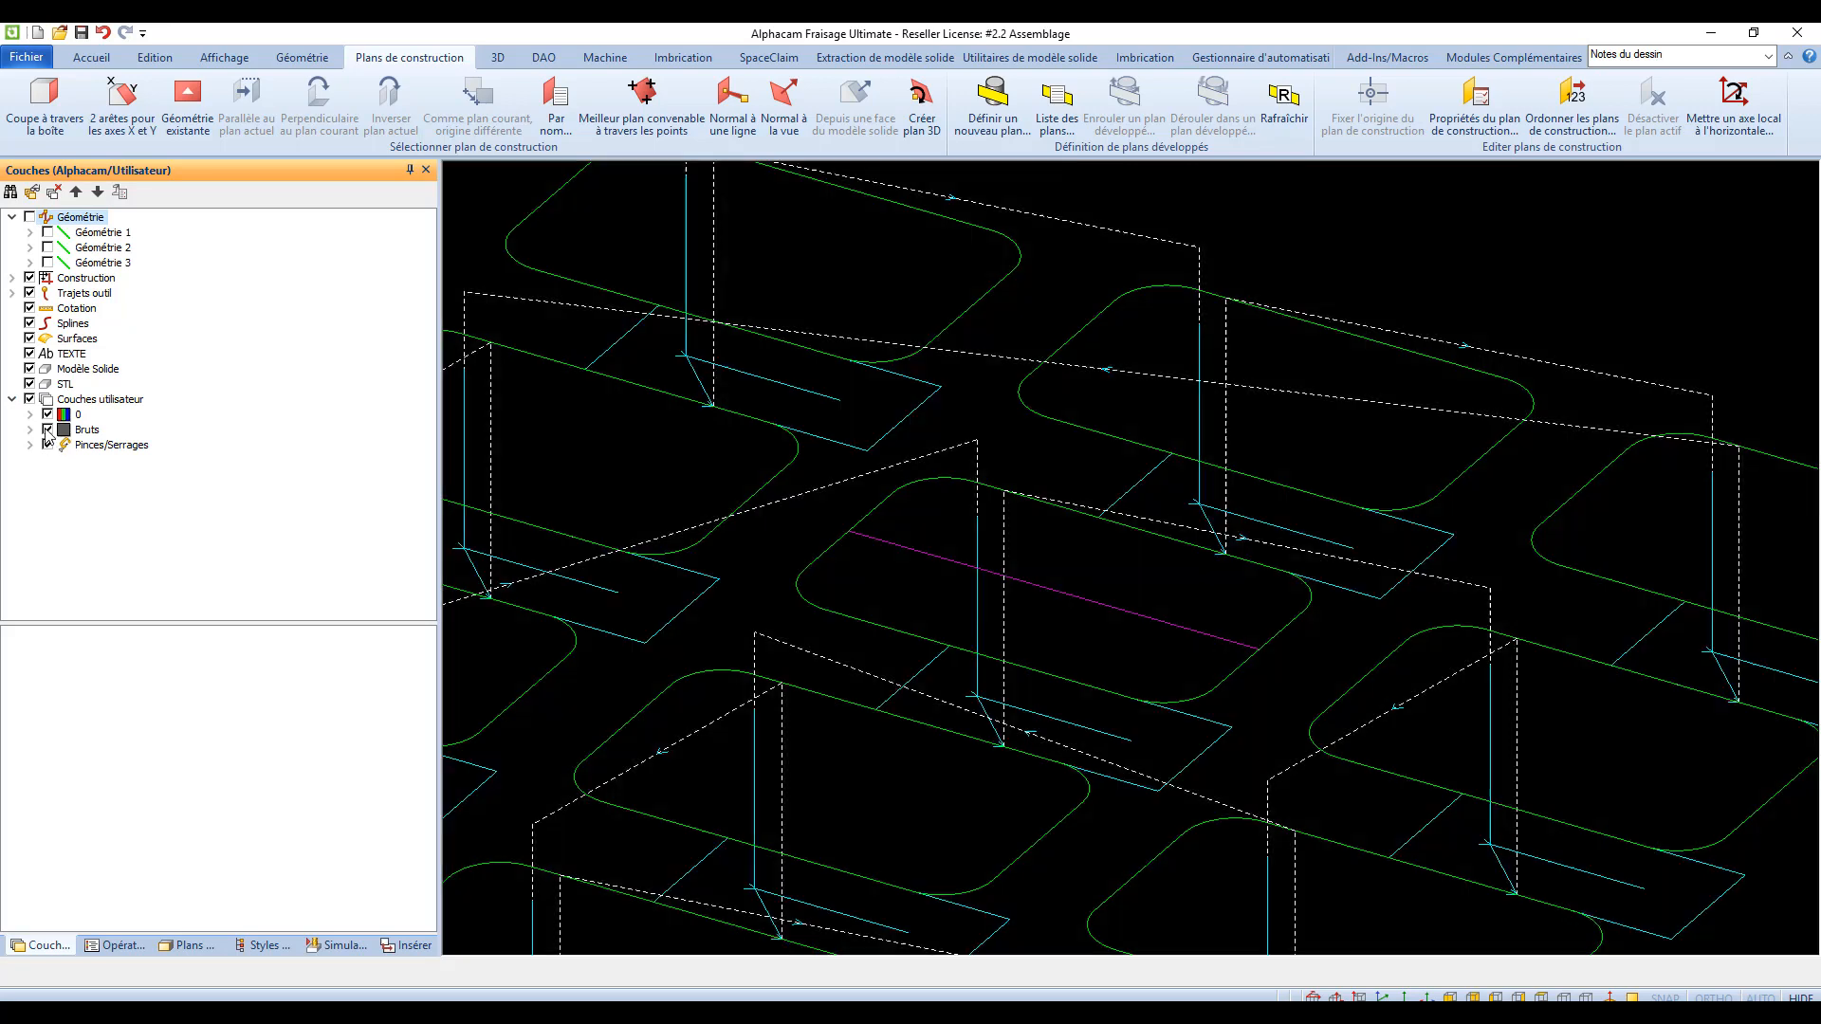
{"action": "left_click", "coordinate": [47, 445]}
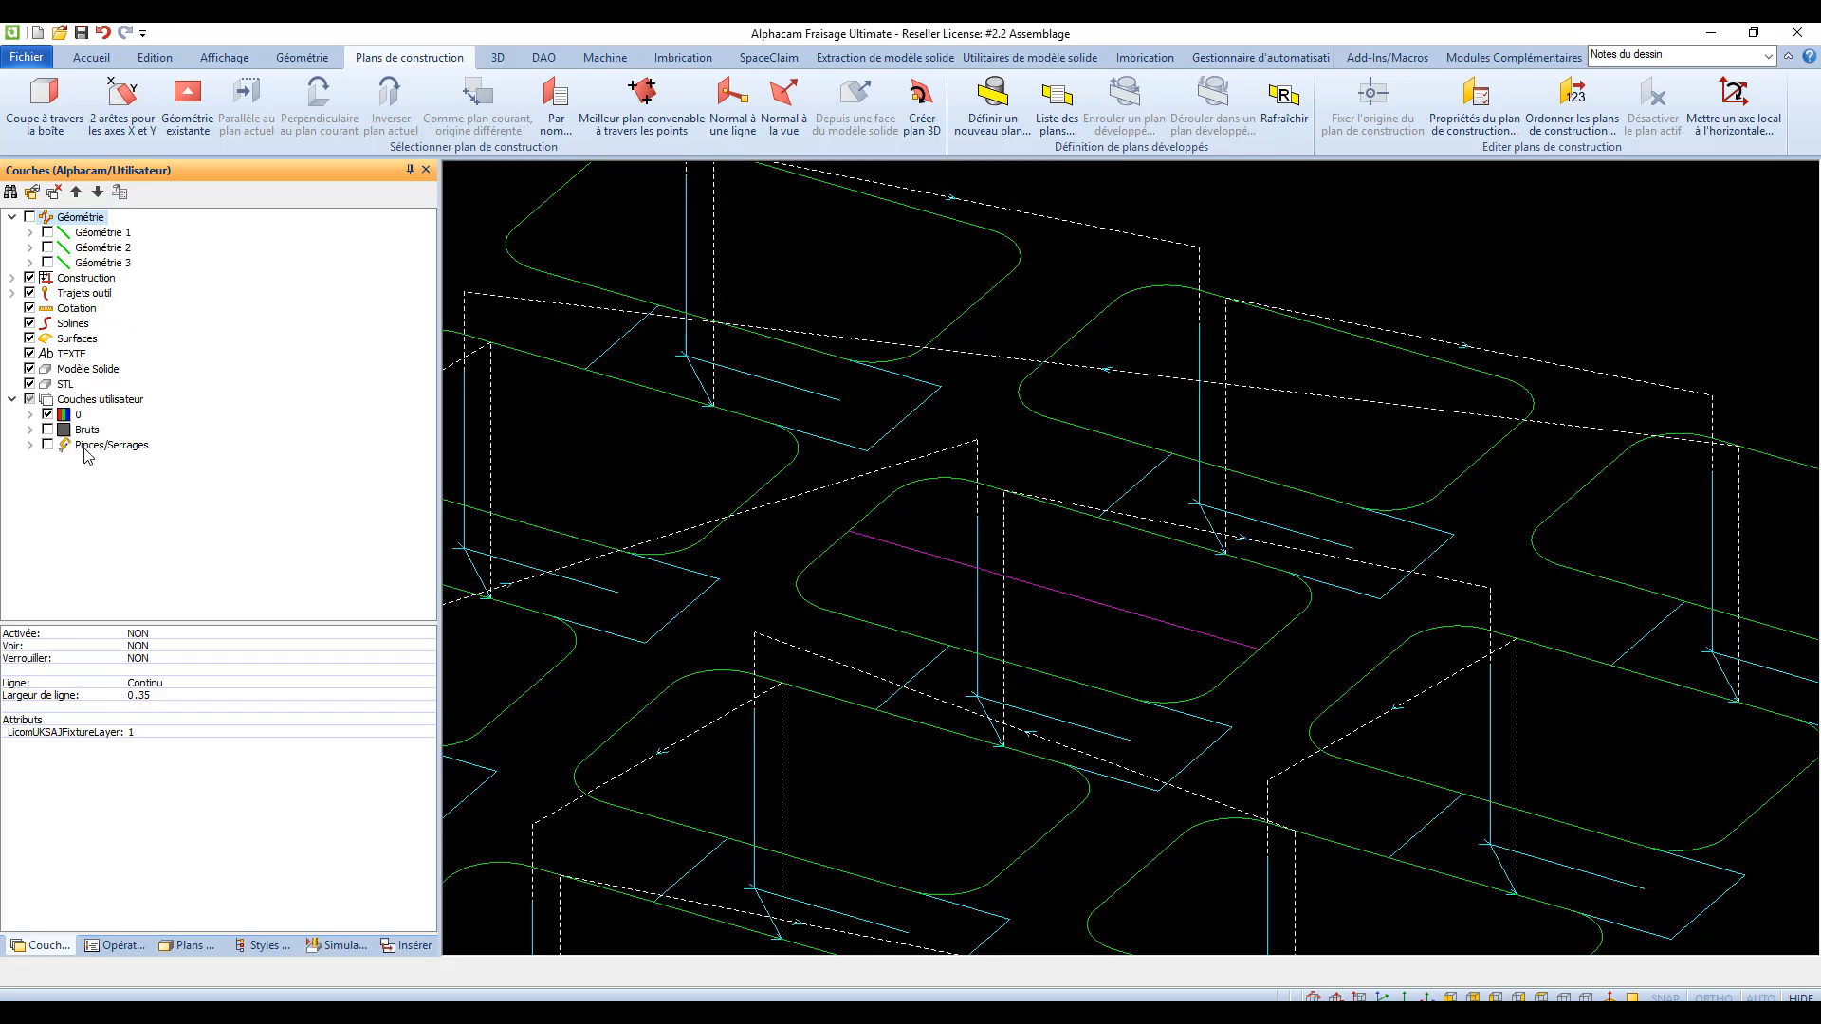
{"action": "left_click", "coordinate": [30, 293]}
In top view, manually order the contours without moving the first to the start: the three third-row pockets, then the last pocket of the fourth row
{"action": "scroll", "coordinate": [767, 426], "scroll_direction": "down", "scroll_amount": 3}
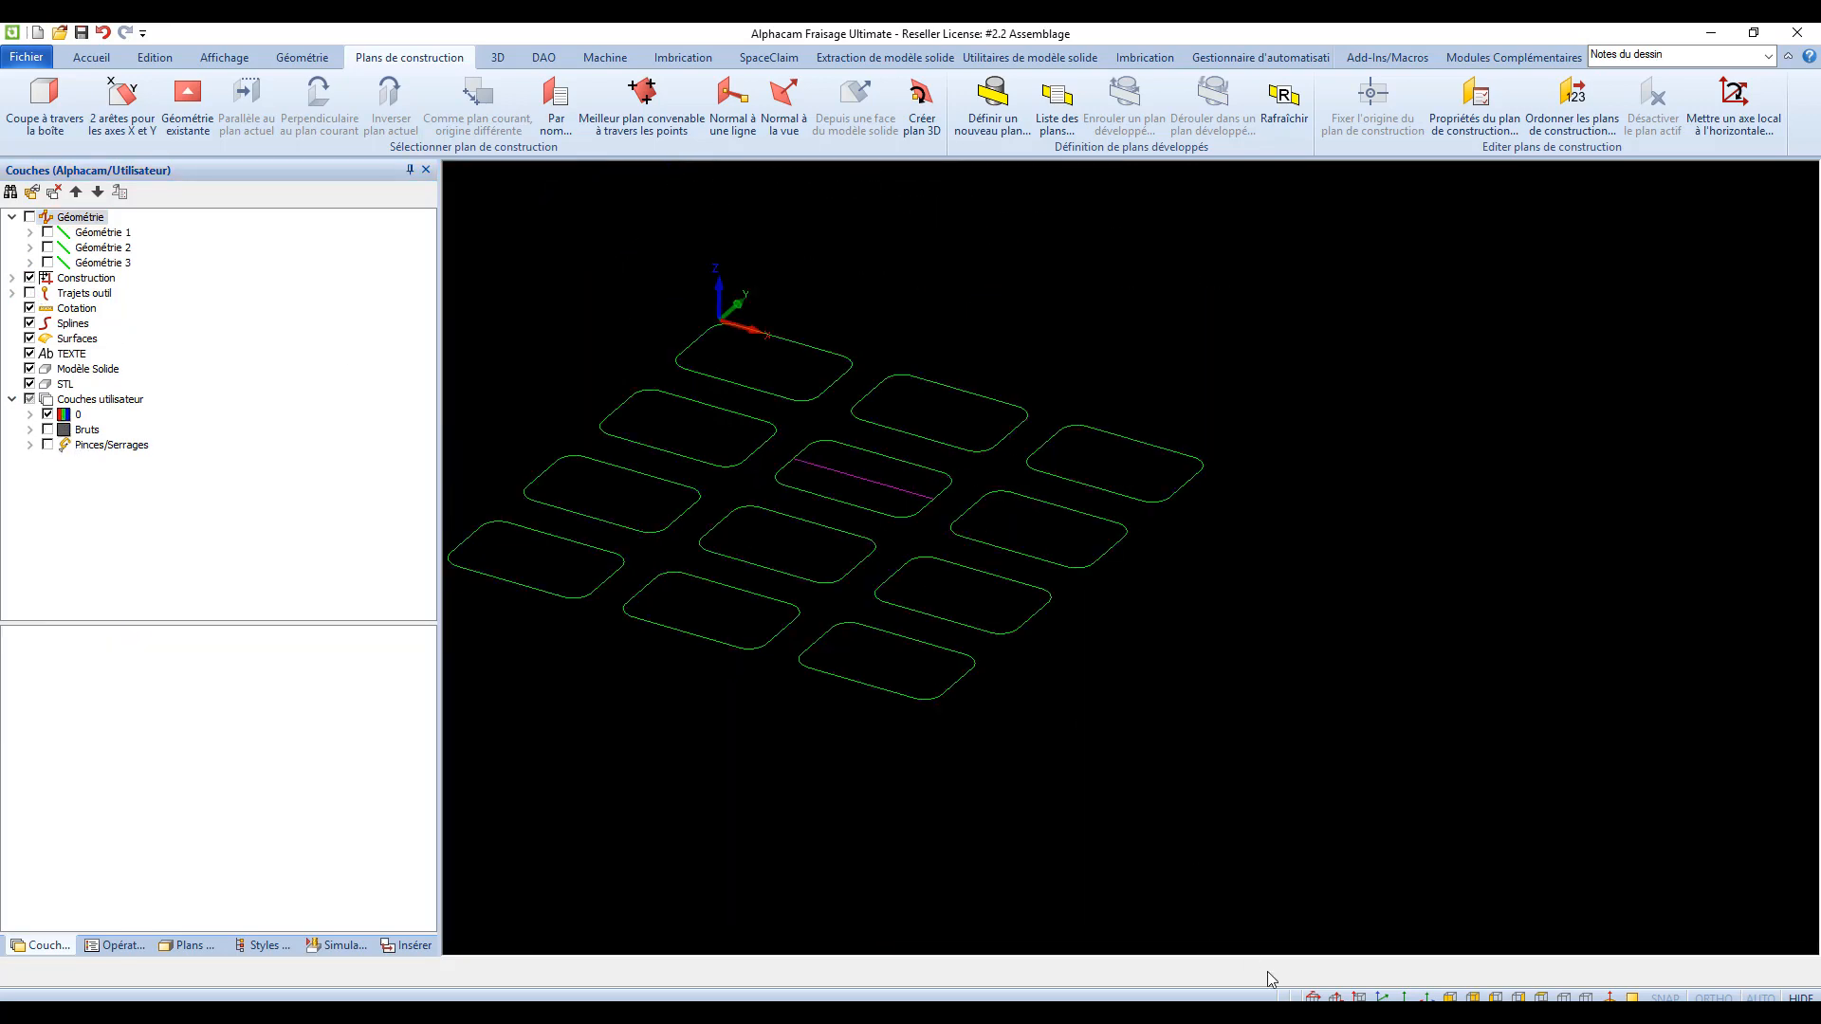
{"action": "left_click", "coordinate": [1318, 996]}
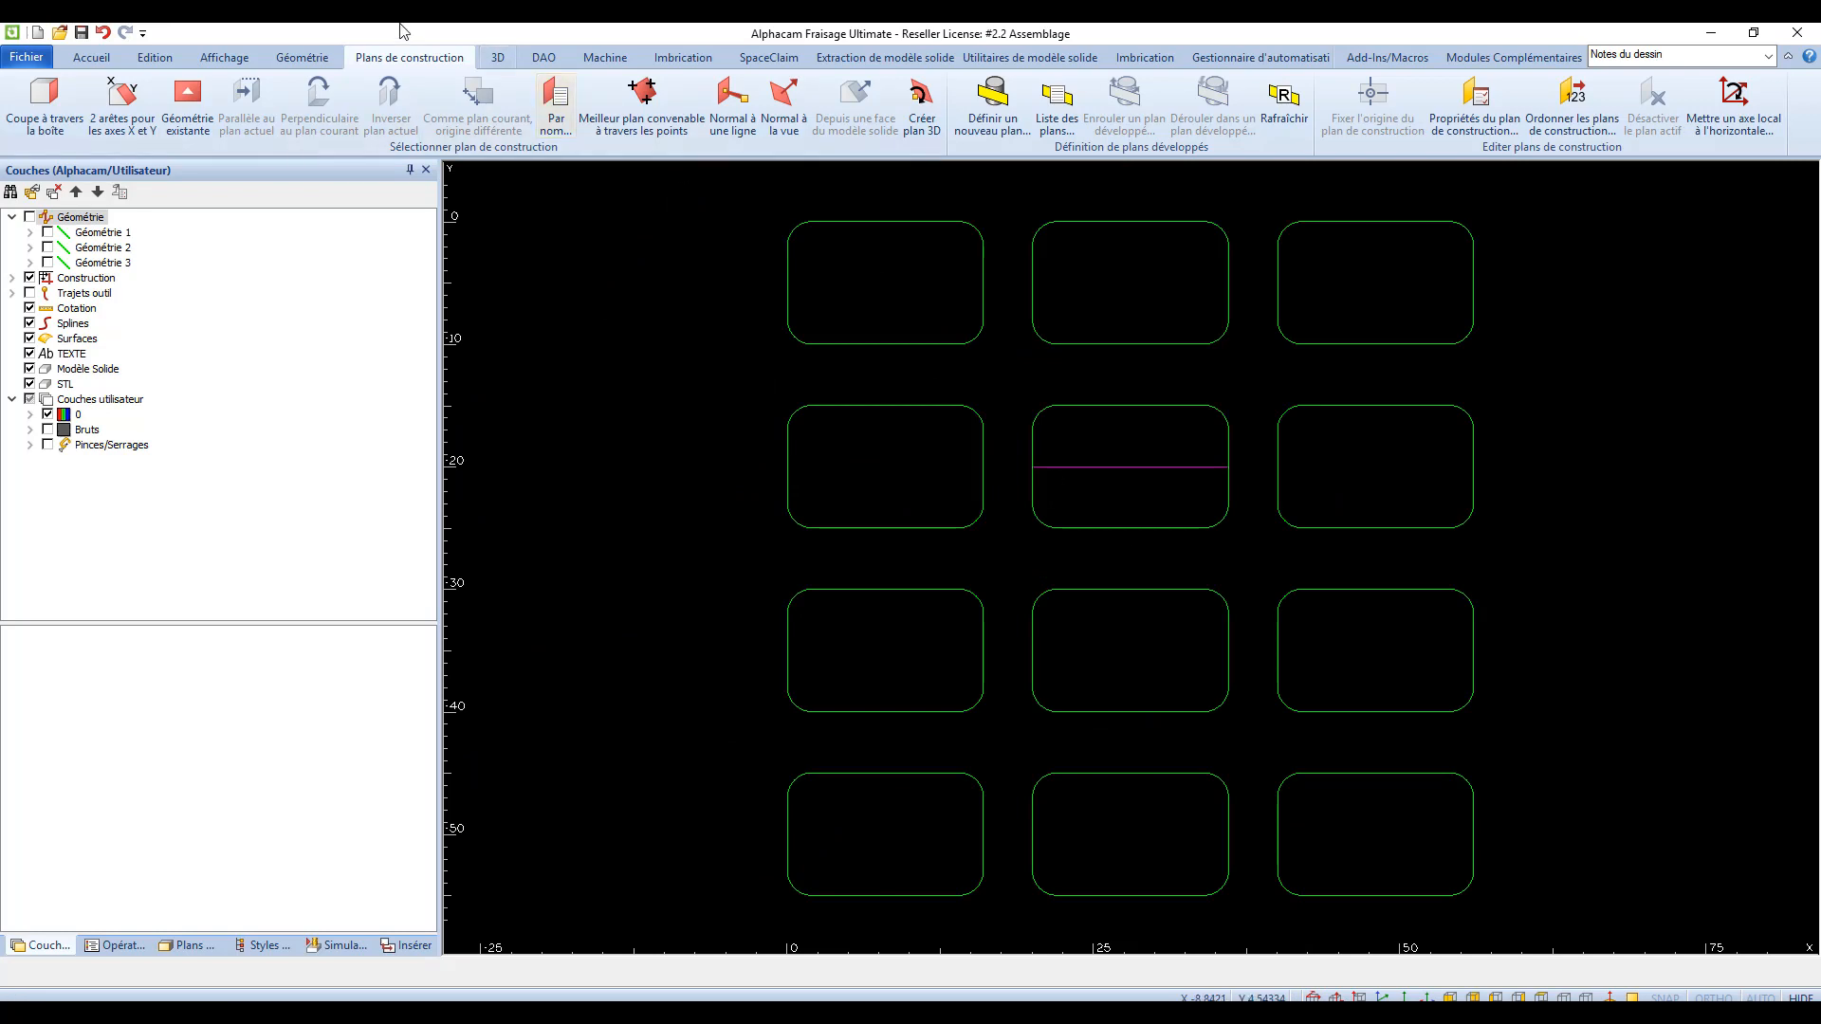
{"action": "left_click", "coordinate": [155, 57]}
{"action": "left_click", "coordinate": [1056, 127]}
{"action": "left_click_drag", "start_coordinate": [878, 398], "coordinate": [477, 217]}
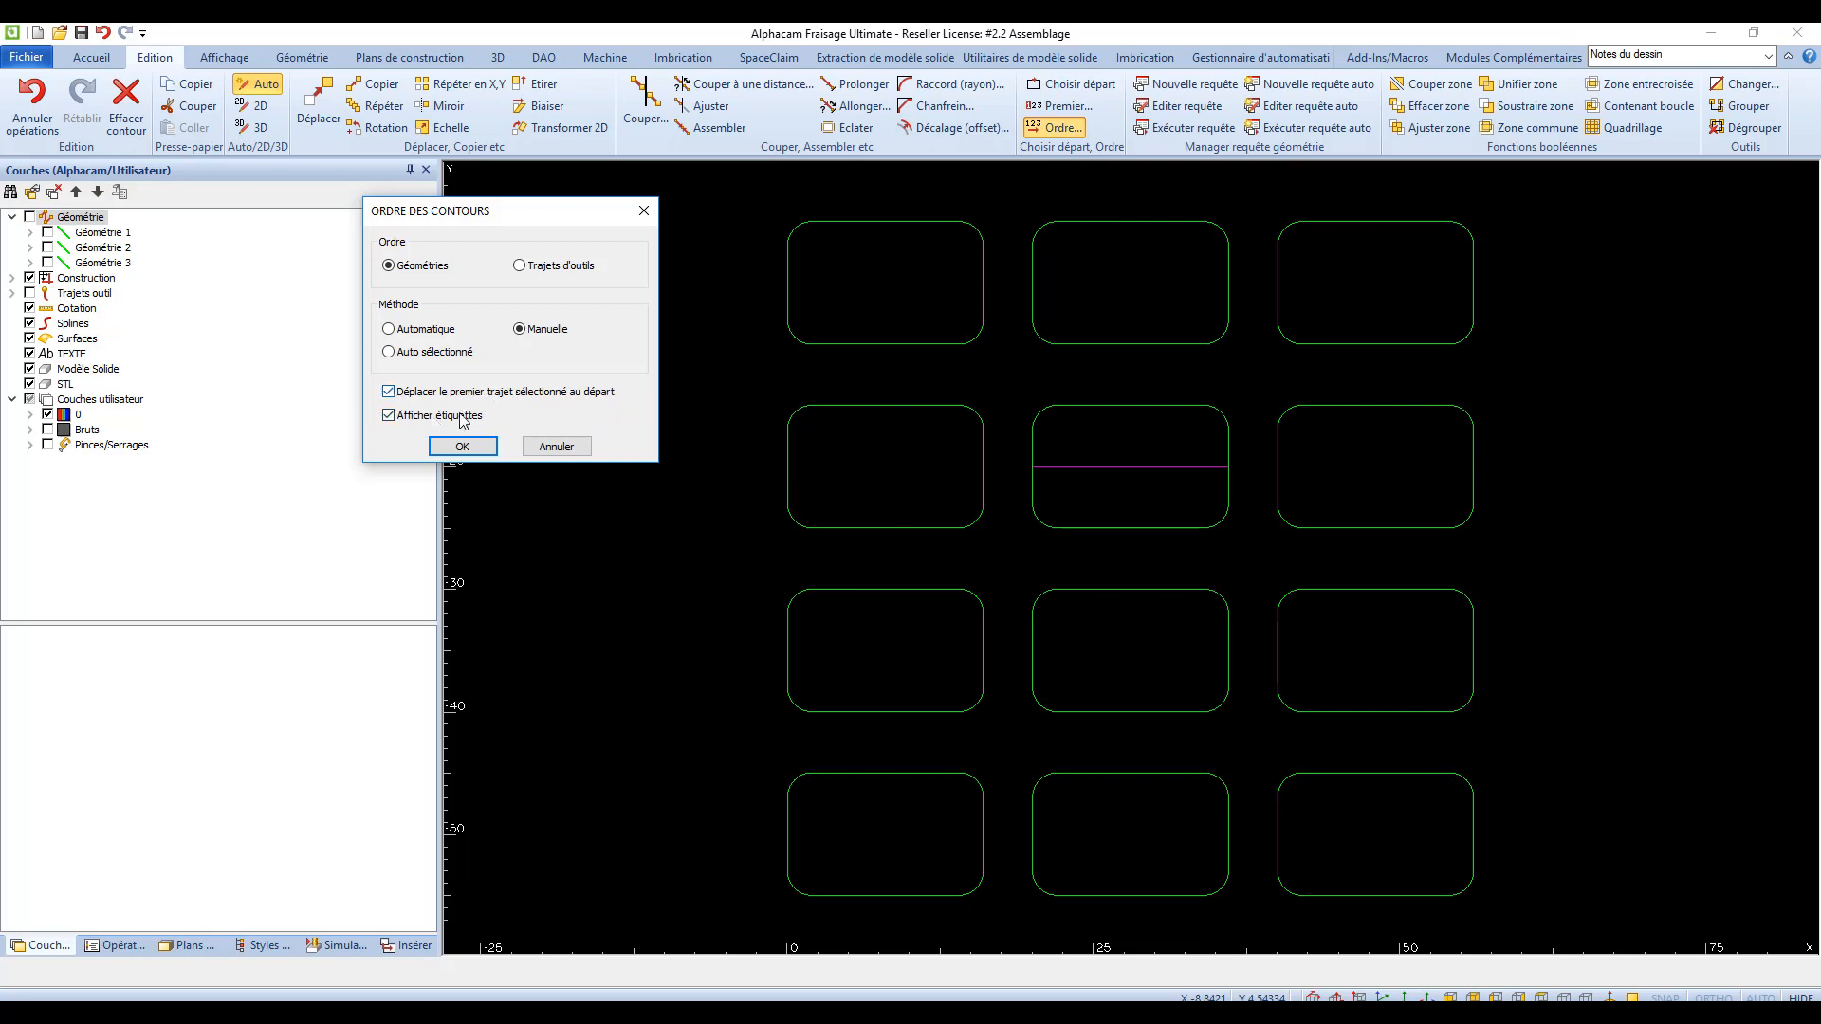
{"action": "left_click", "coordinate": [389, 393]}
{"action": "left_click", "coordinate": [463, 446]}
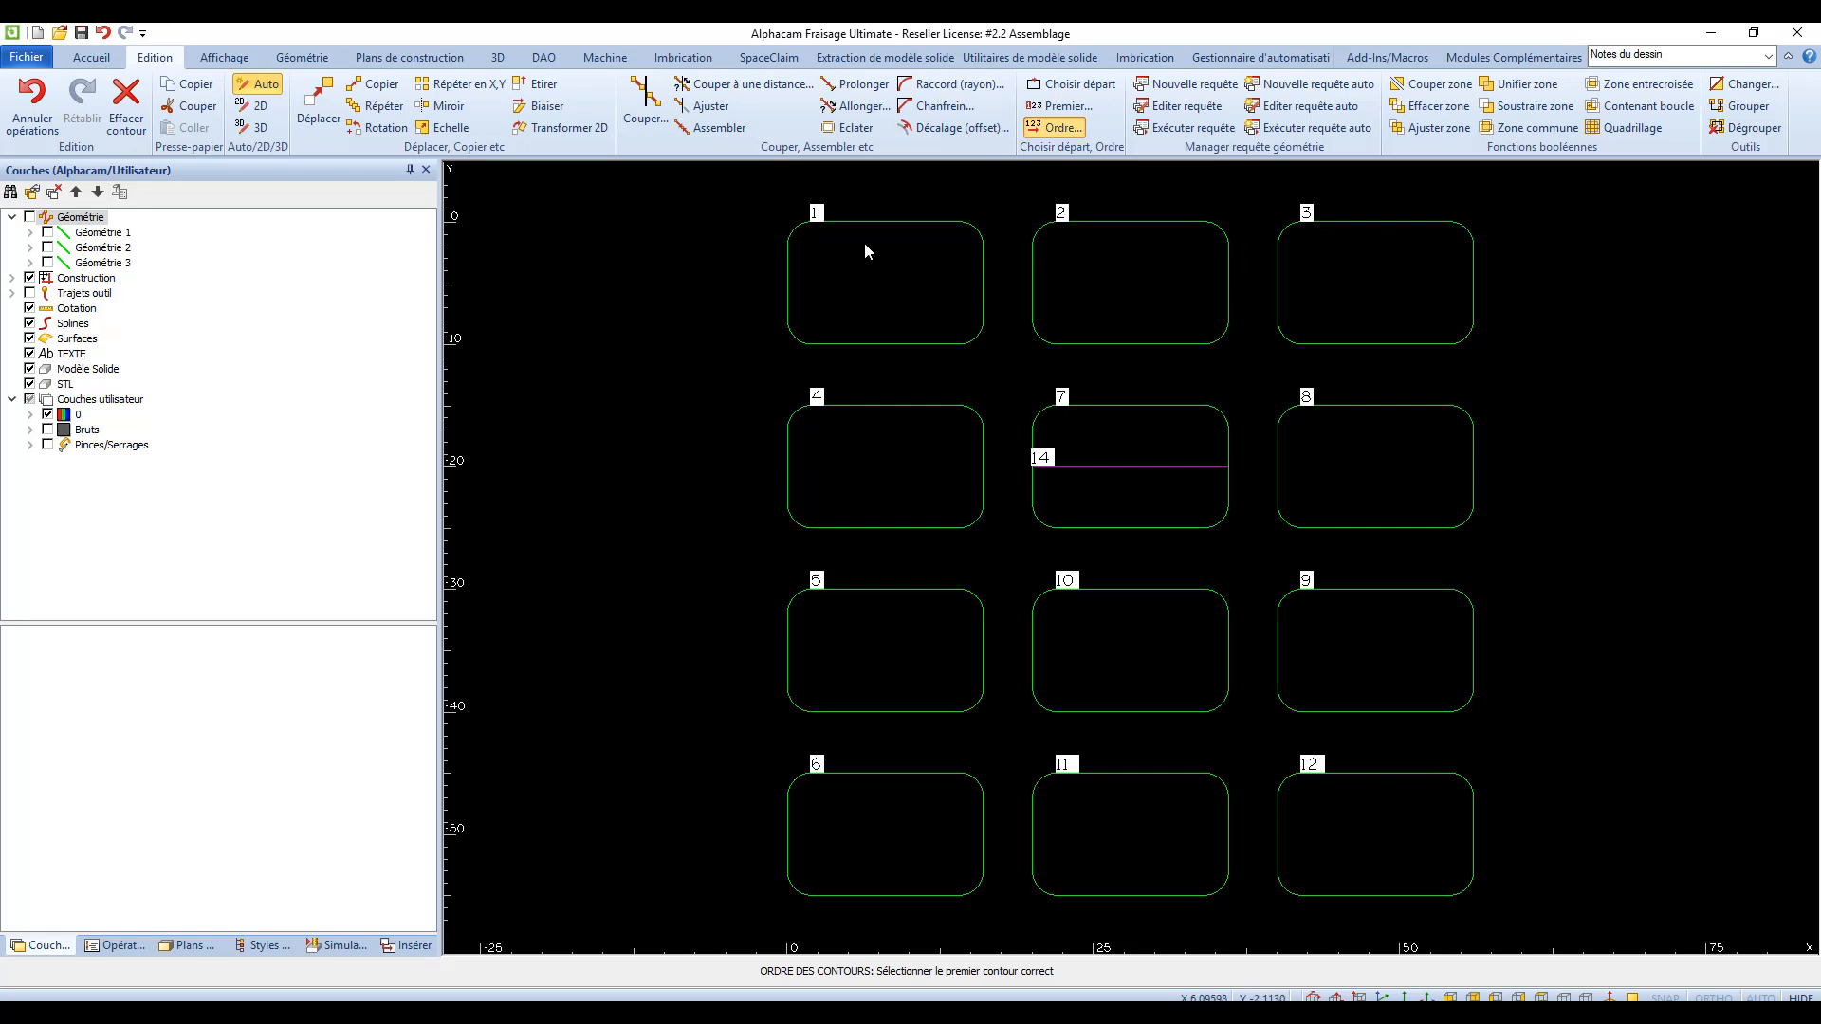
{"action": "left_click", "coordinate": [900, 590]}
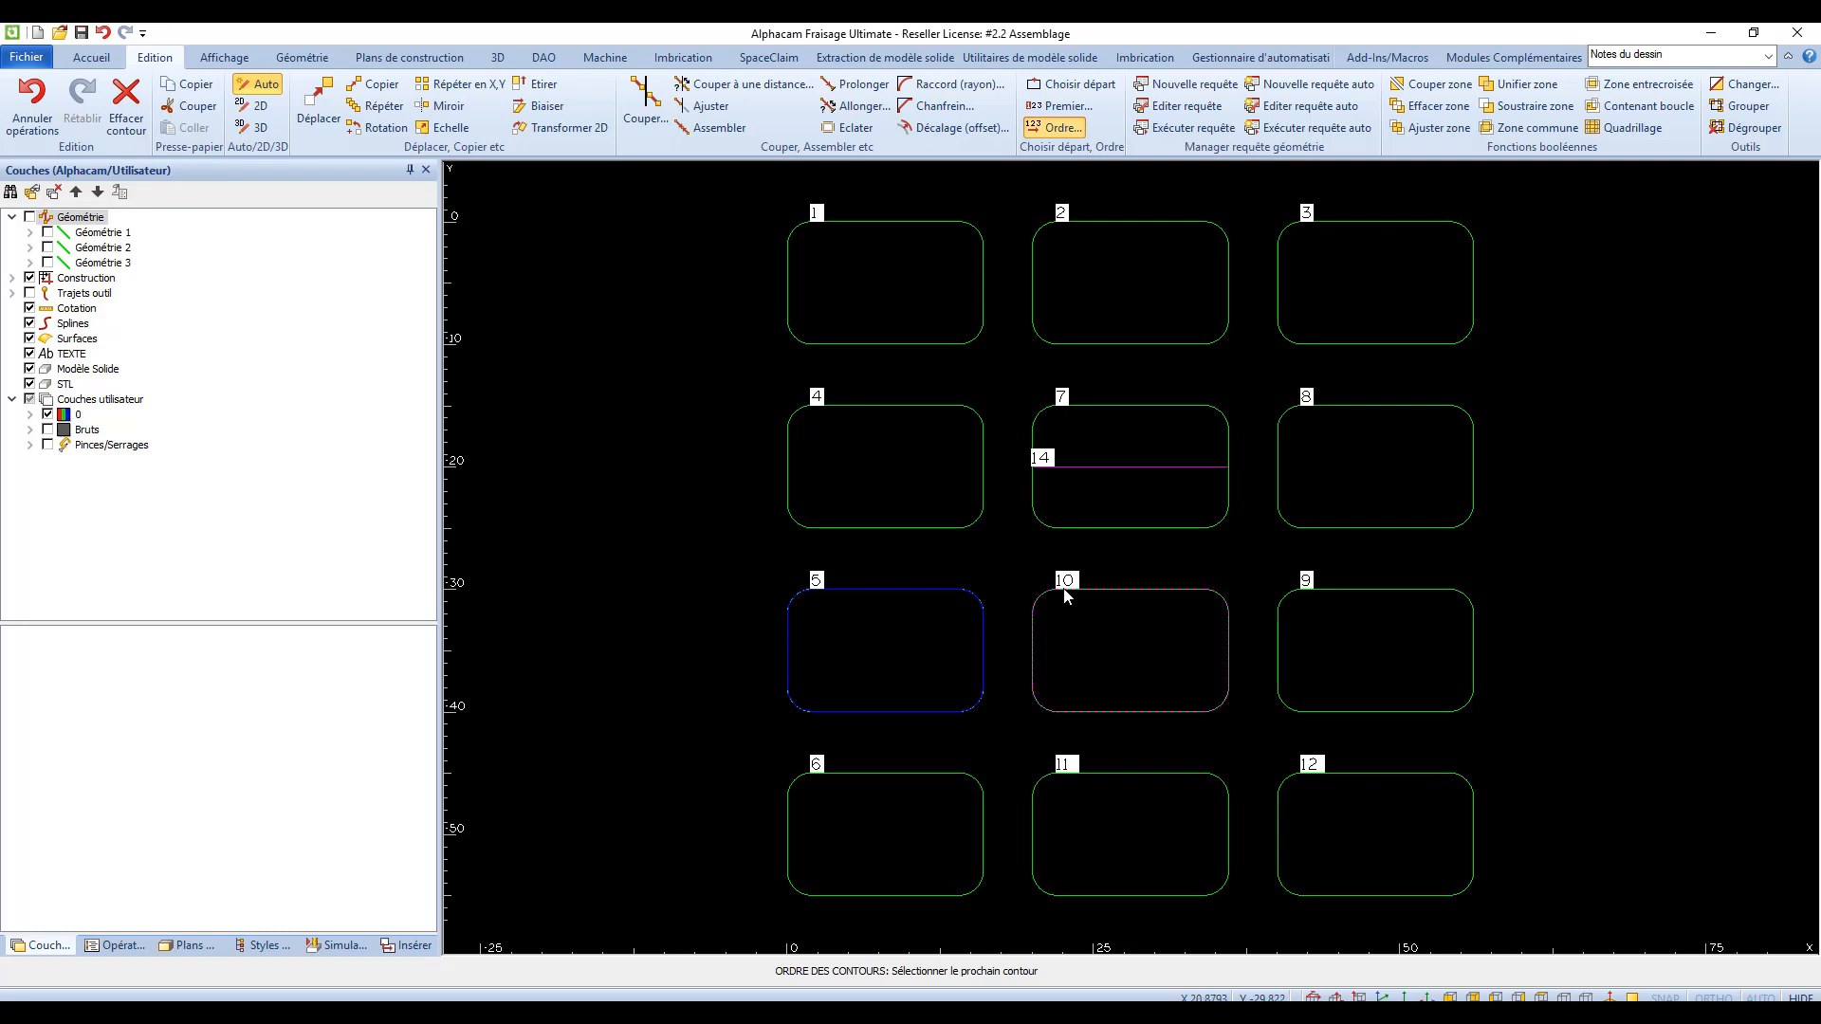
{"action": "left_click", "coordinate": [1047, 594]}
{"action": "left_click", "coordinate": [1288, 604]}
{"action": "left_click", "coordinate": [1288, 777]}
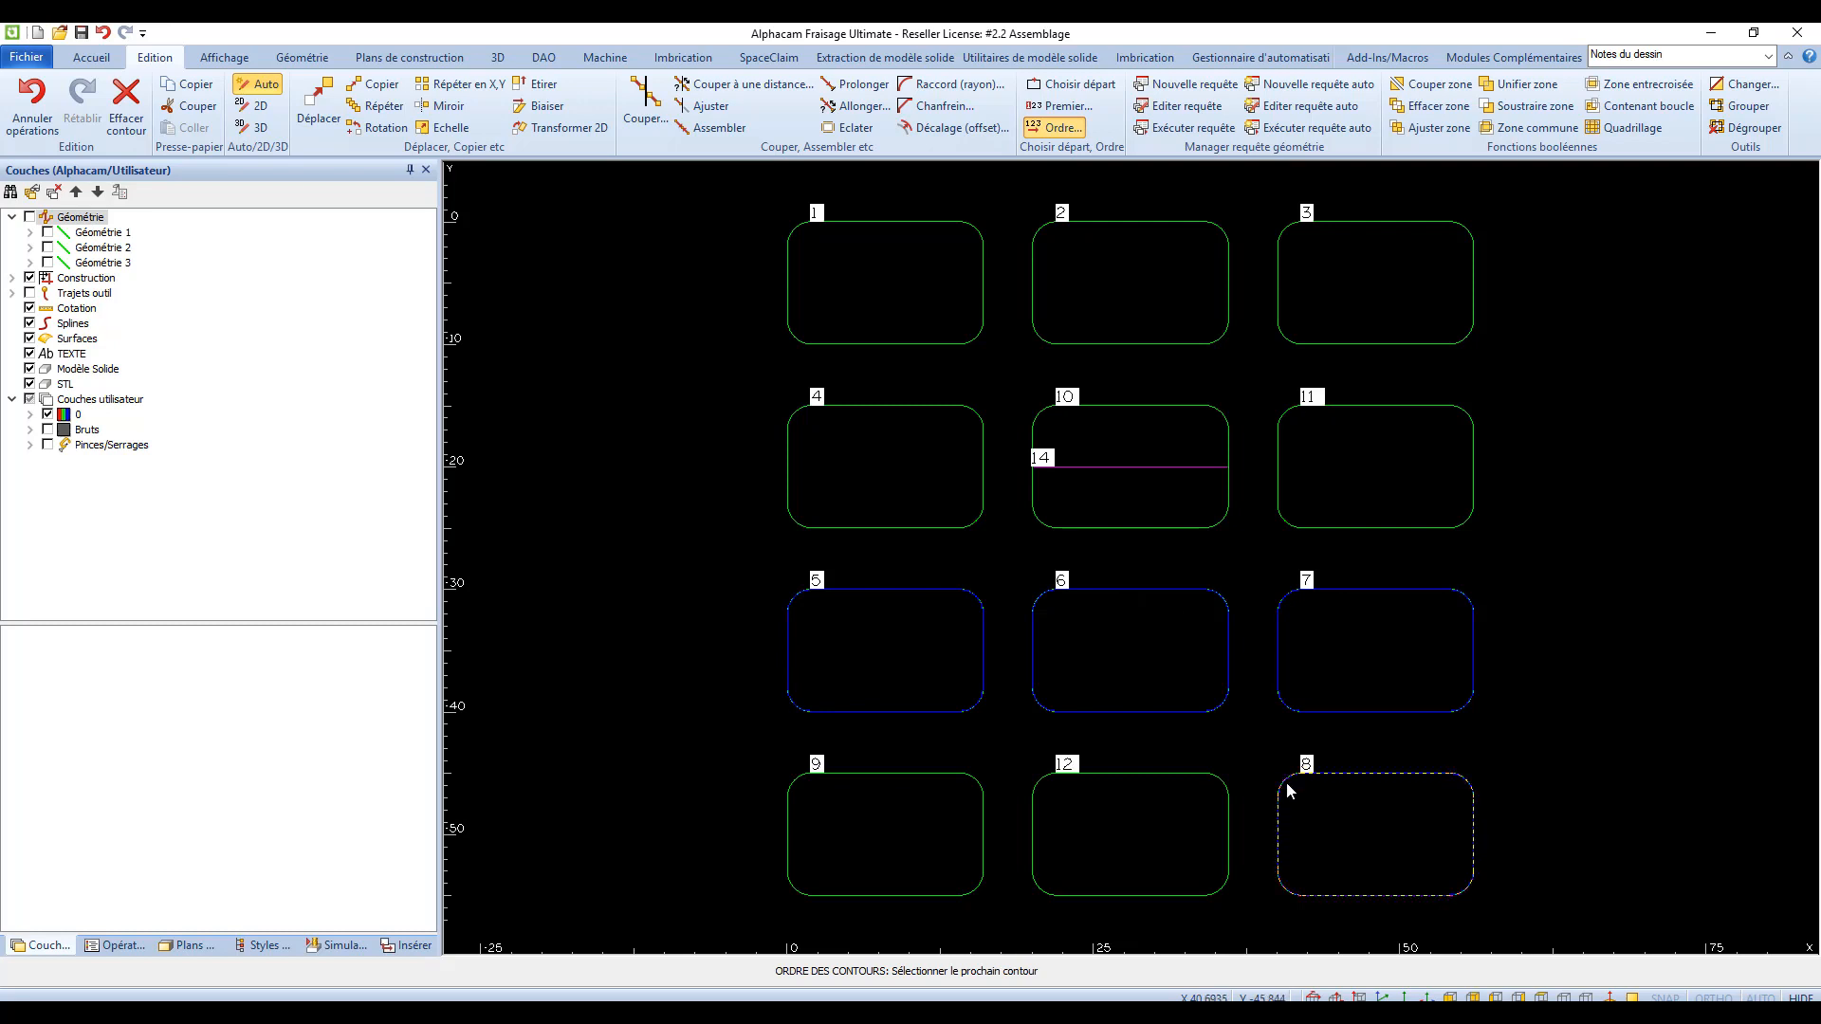
{"action": "key", "text": "Escape"}
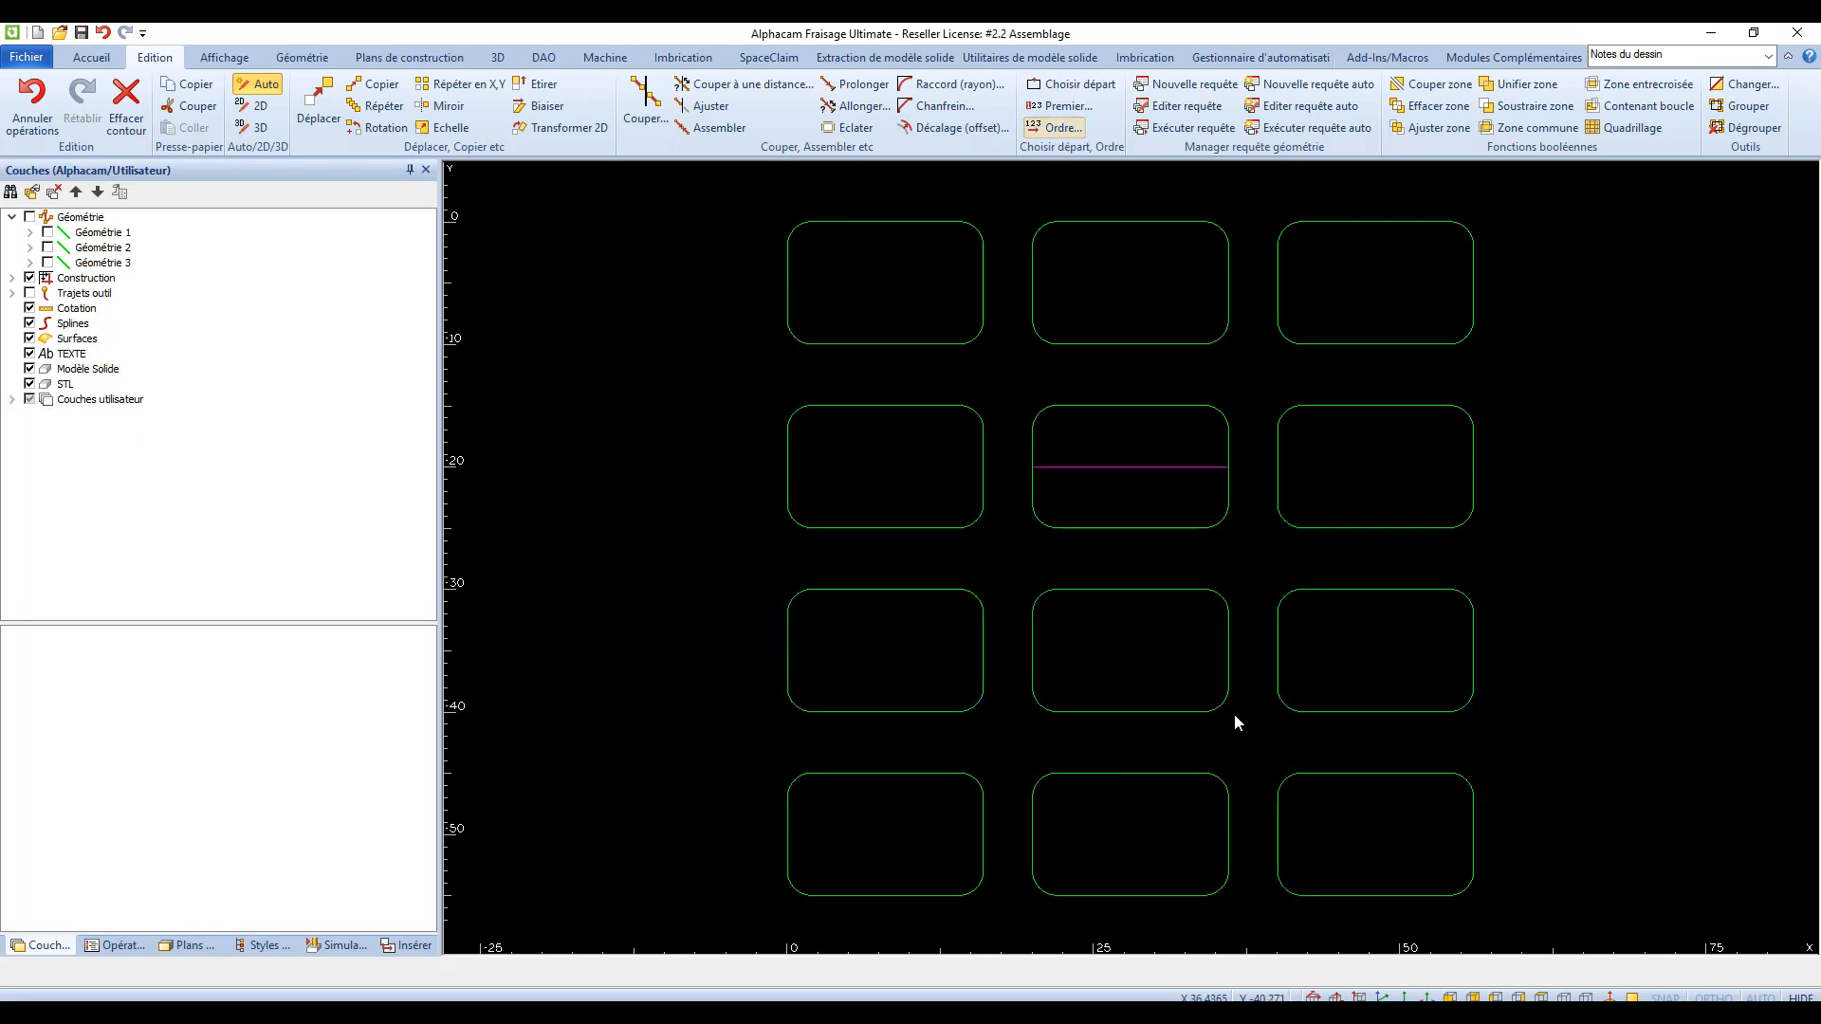
Reorder the same four pockets manually in that sequence, with the first selected contour moved to the start of the order
{"action": "right_click", "coordinate": [1235, 715]}
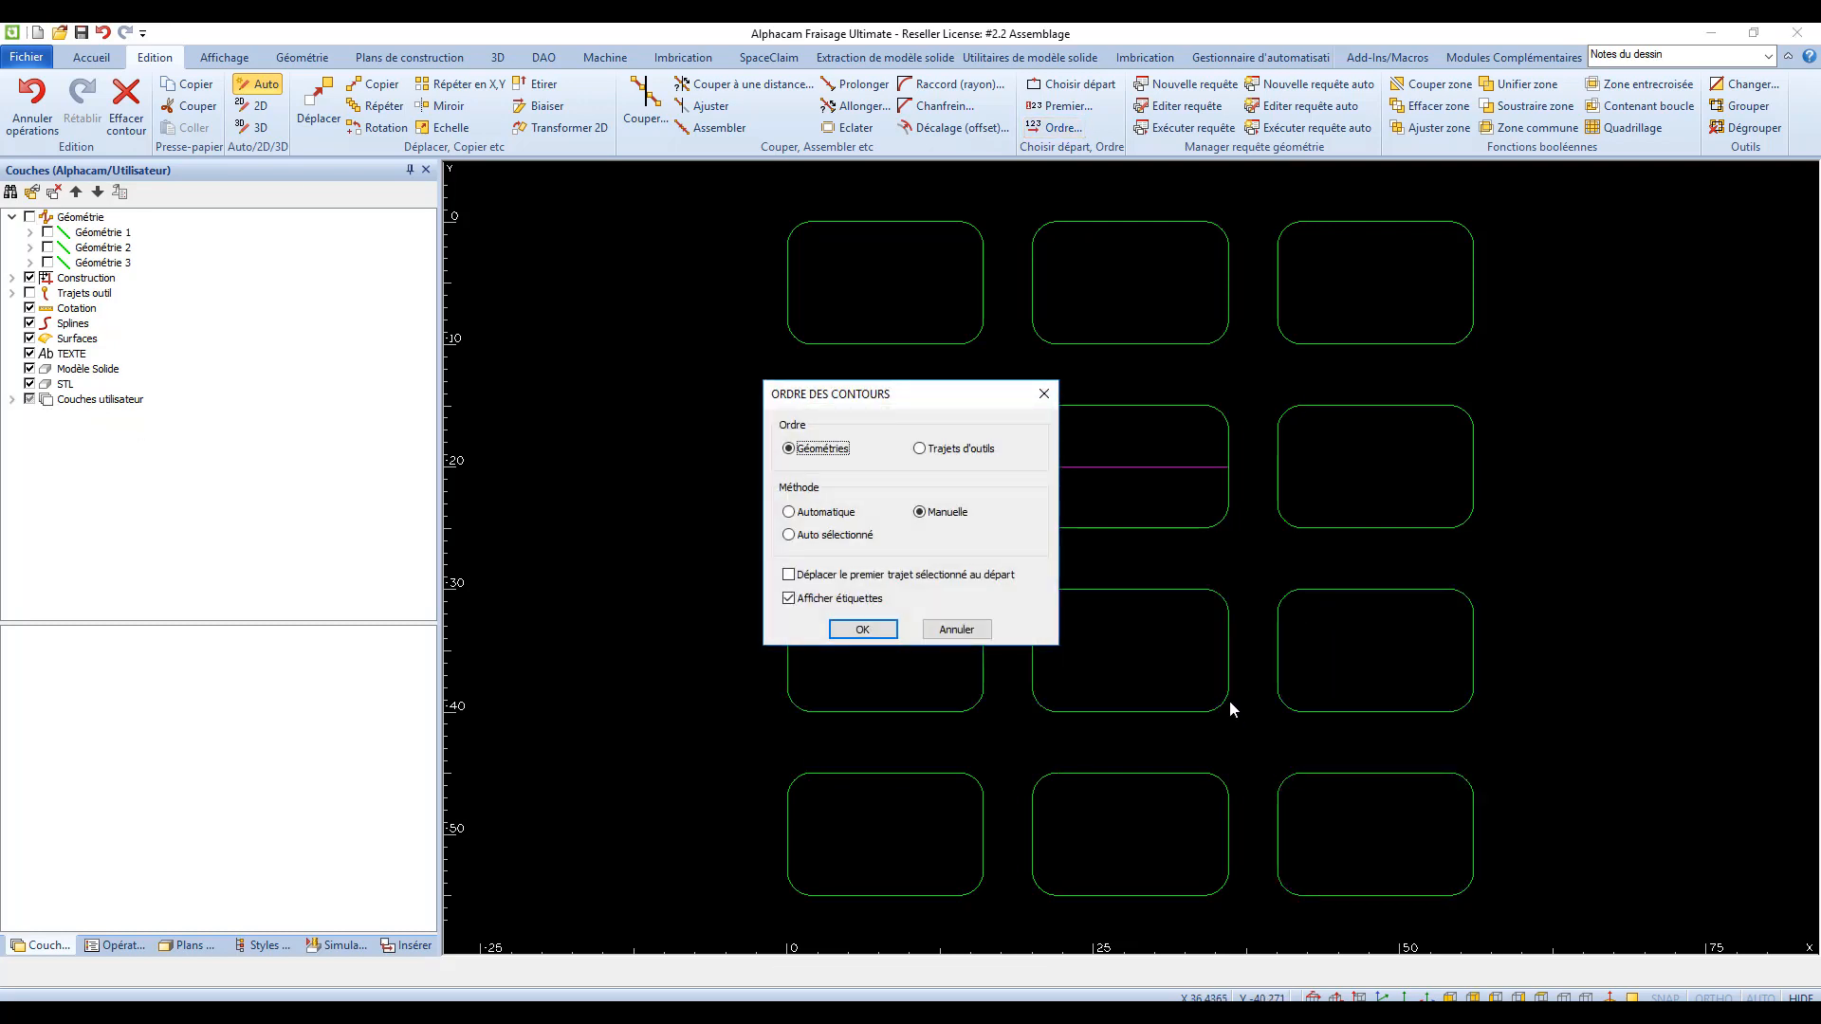
{"action": "left_click", "coordinate": [827, 579]}
{"action": "left_click", "coordinate": [869, 629]}
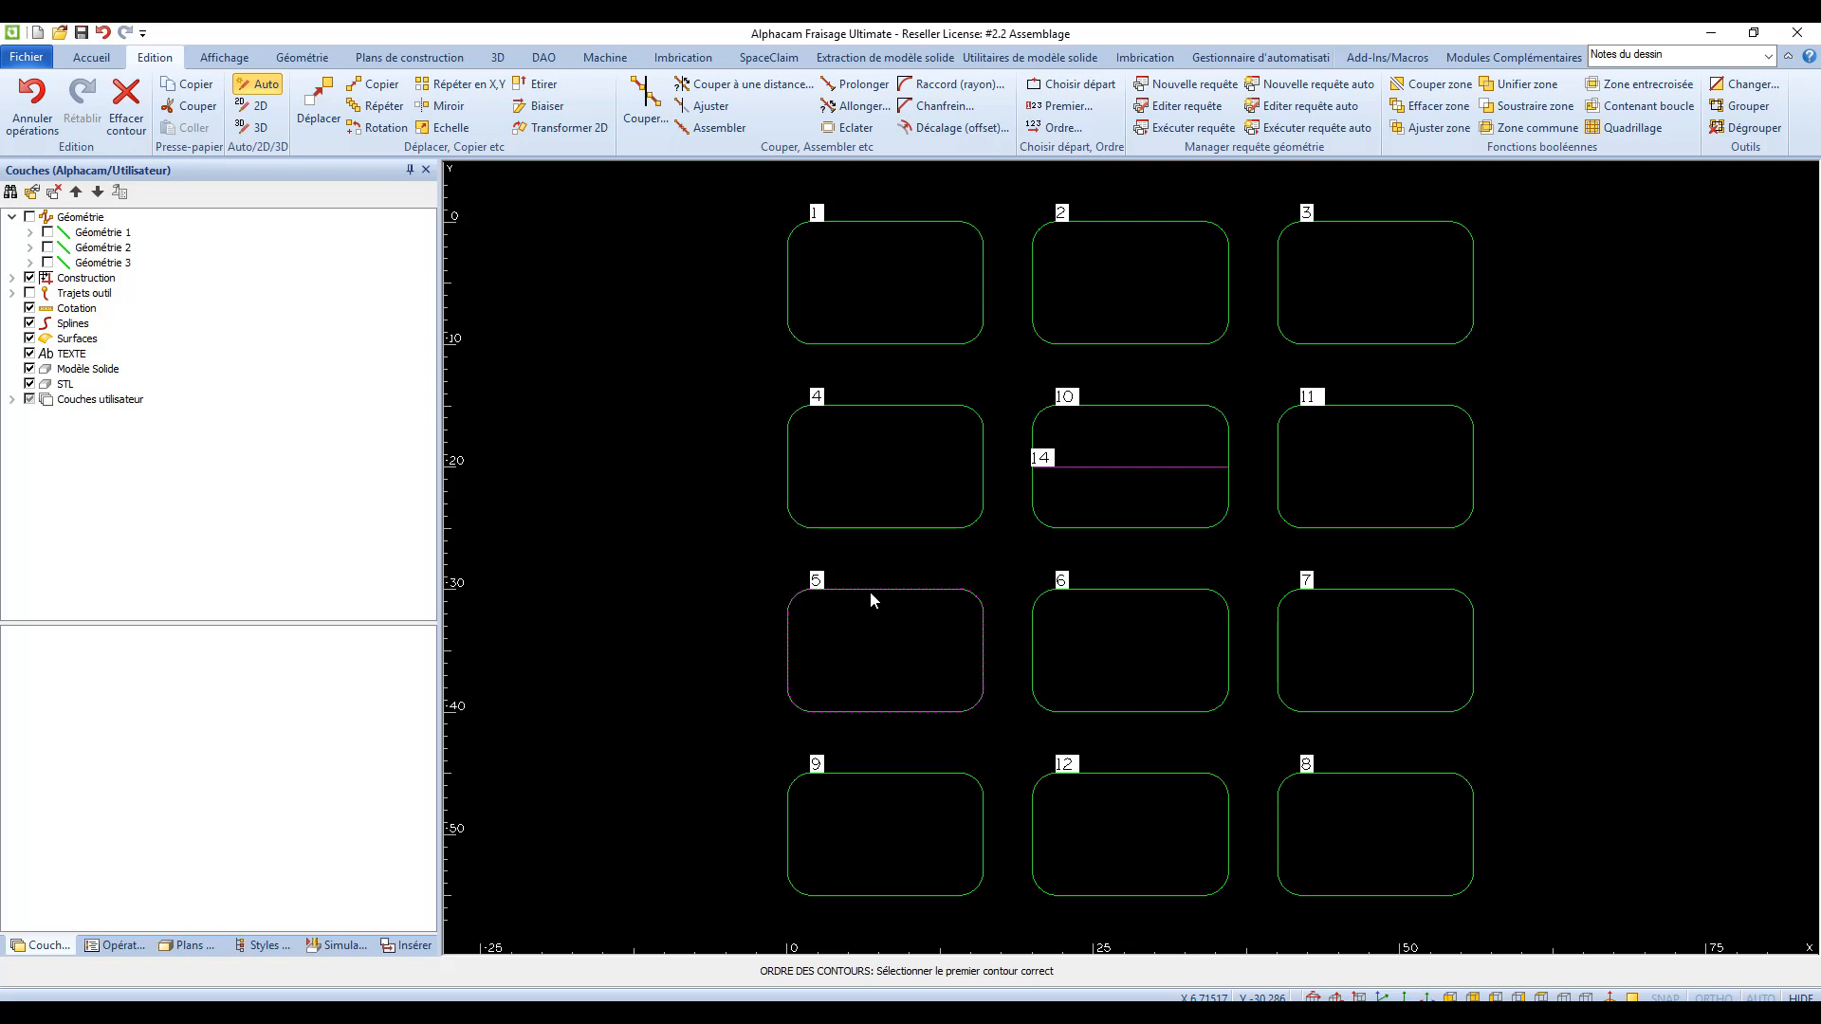
{"action": "left_click", "coordinate": [871, 594]}
{"action": "left_click", "coordinate": [1122, 592]}
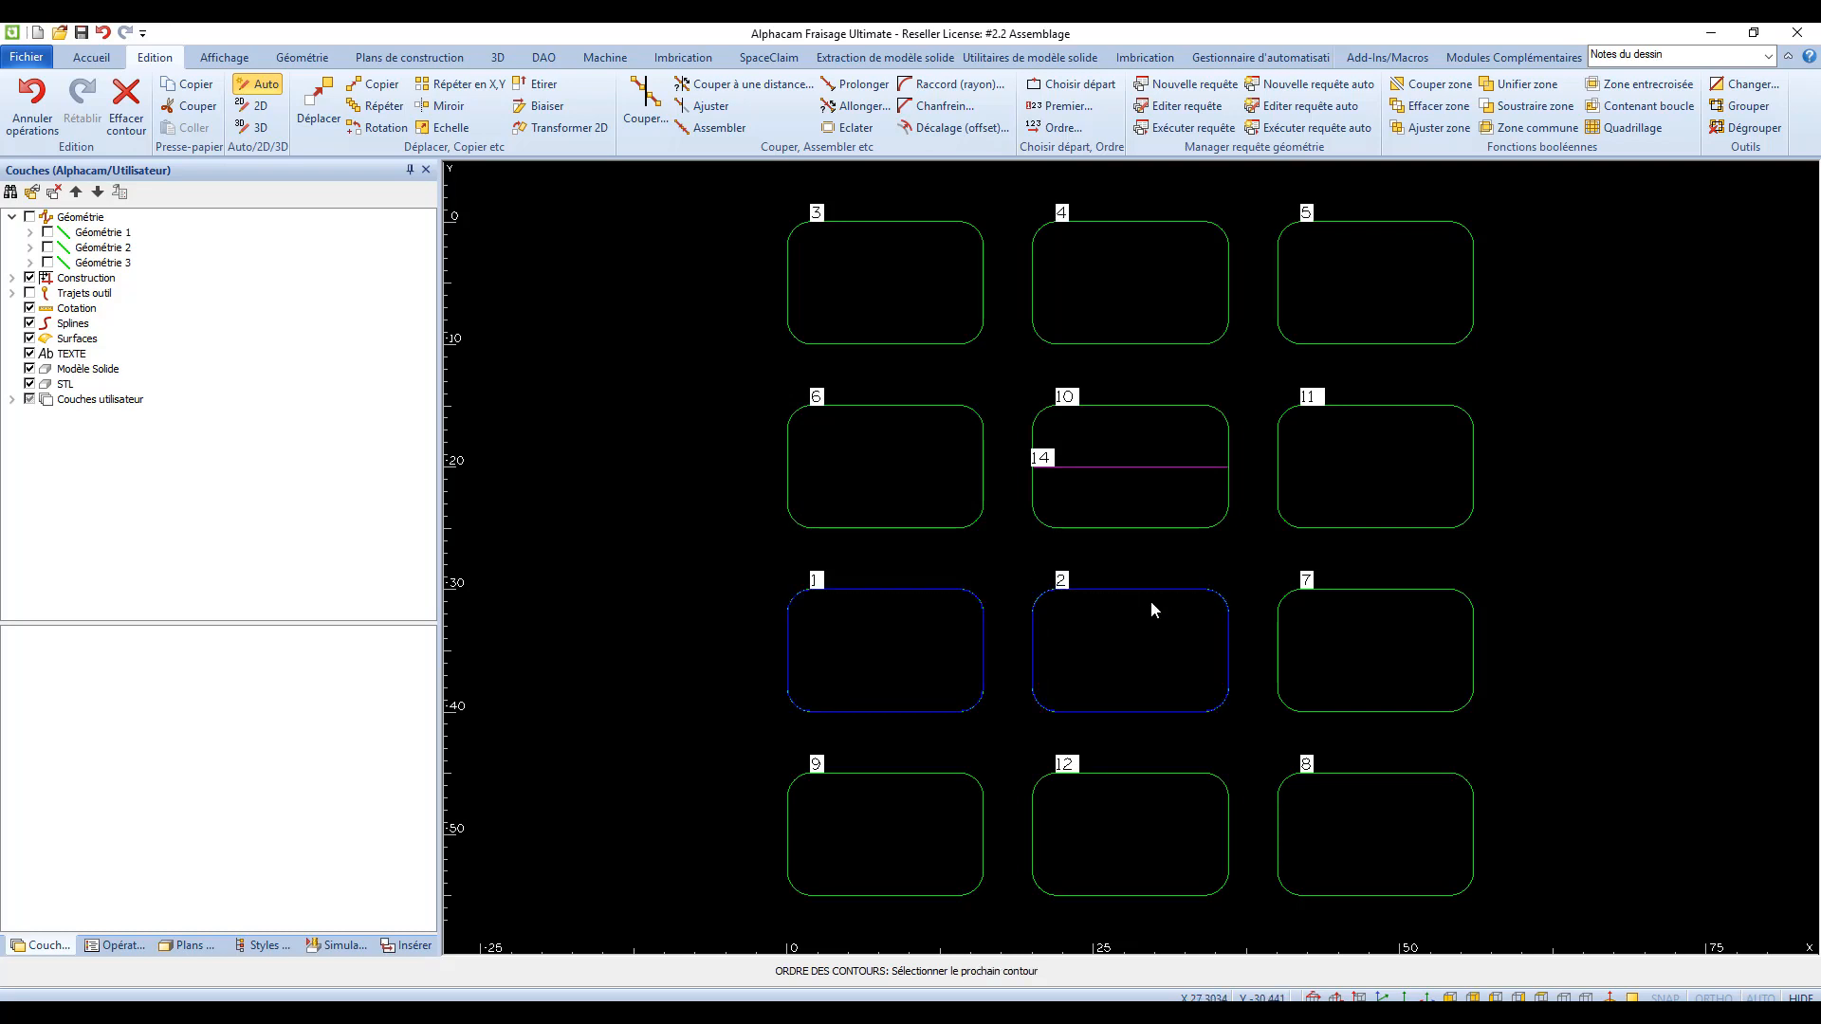
{"action": "left_click", "coordinate": [1295, 593]}
{"action": "left_click", "coordinate": [1296, 778]}
{"action": "key", "text": "Escape"}
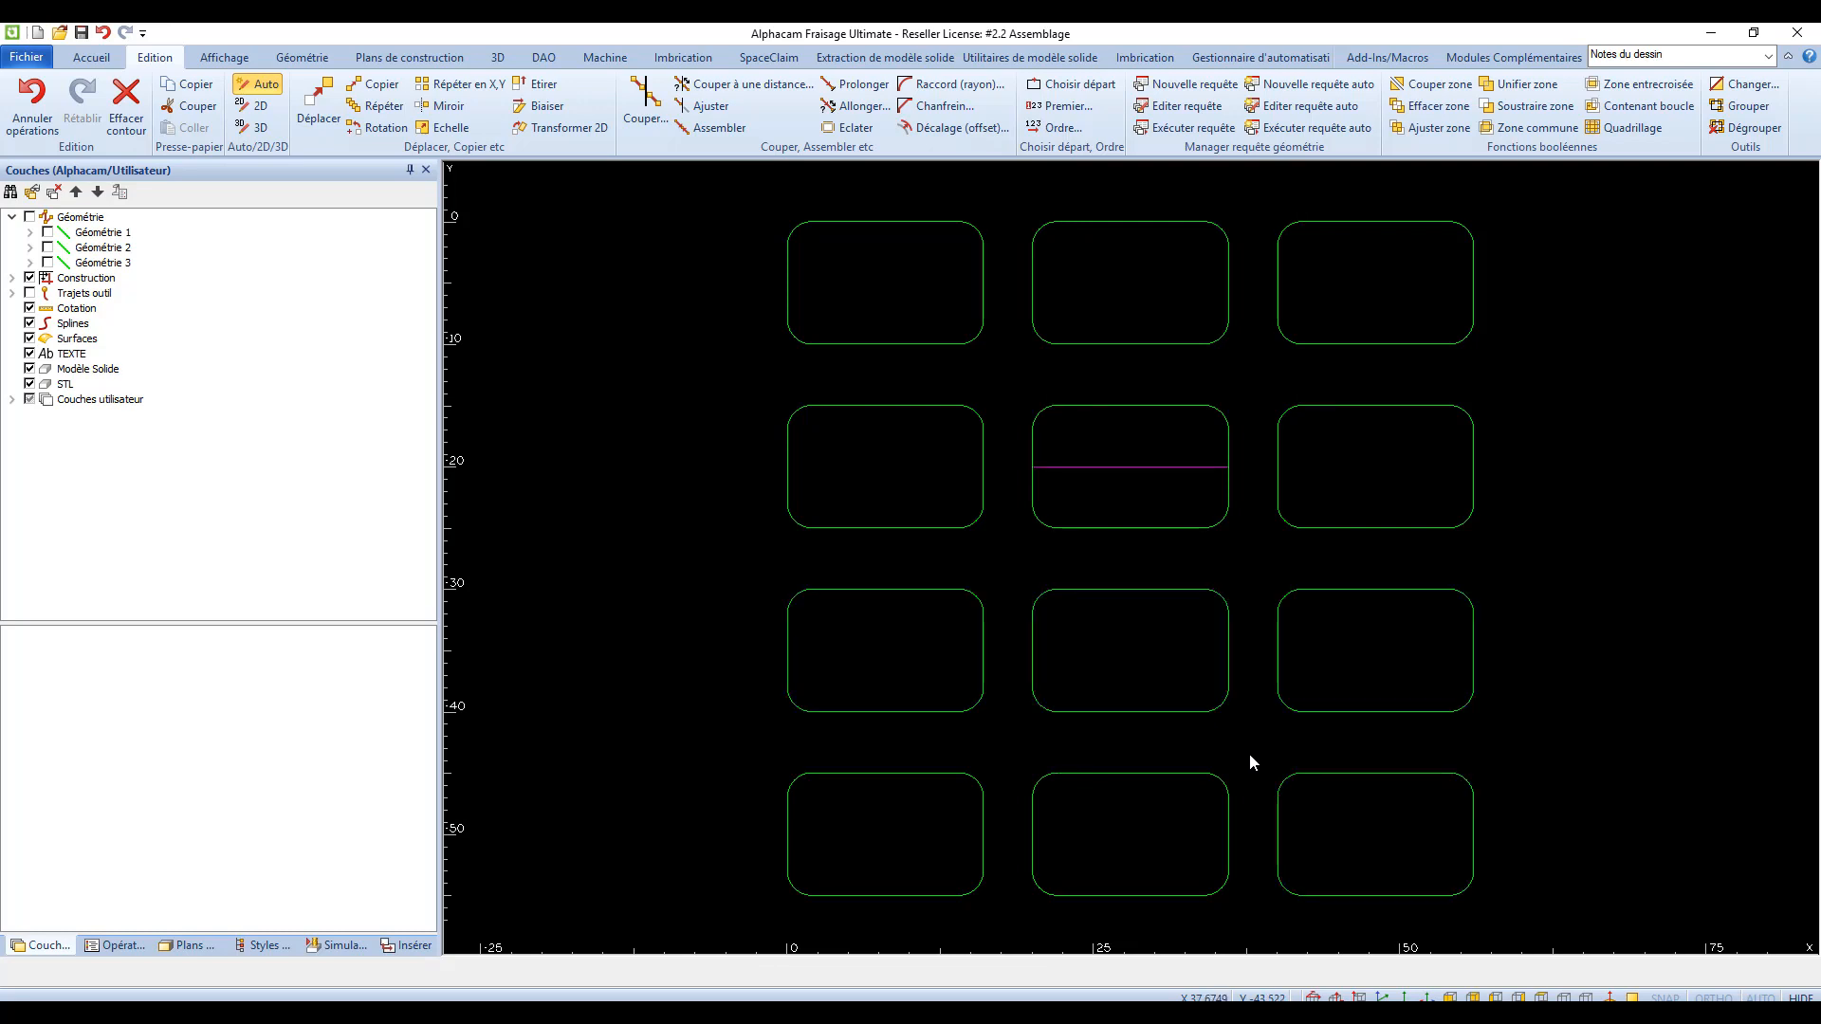
Import the PDF drawing from the Démo 4 folder, clearing memory and keeping colours and layers, in millimetres with 0.01 tolerance and no extensions
{"action": "left_click", "coordinate": [209, 1013]}
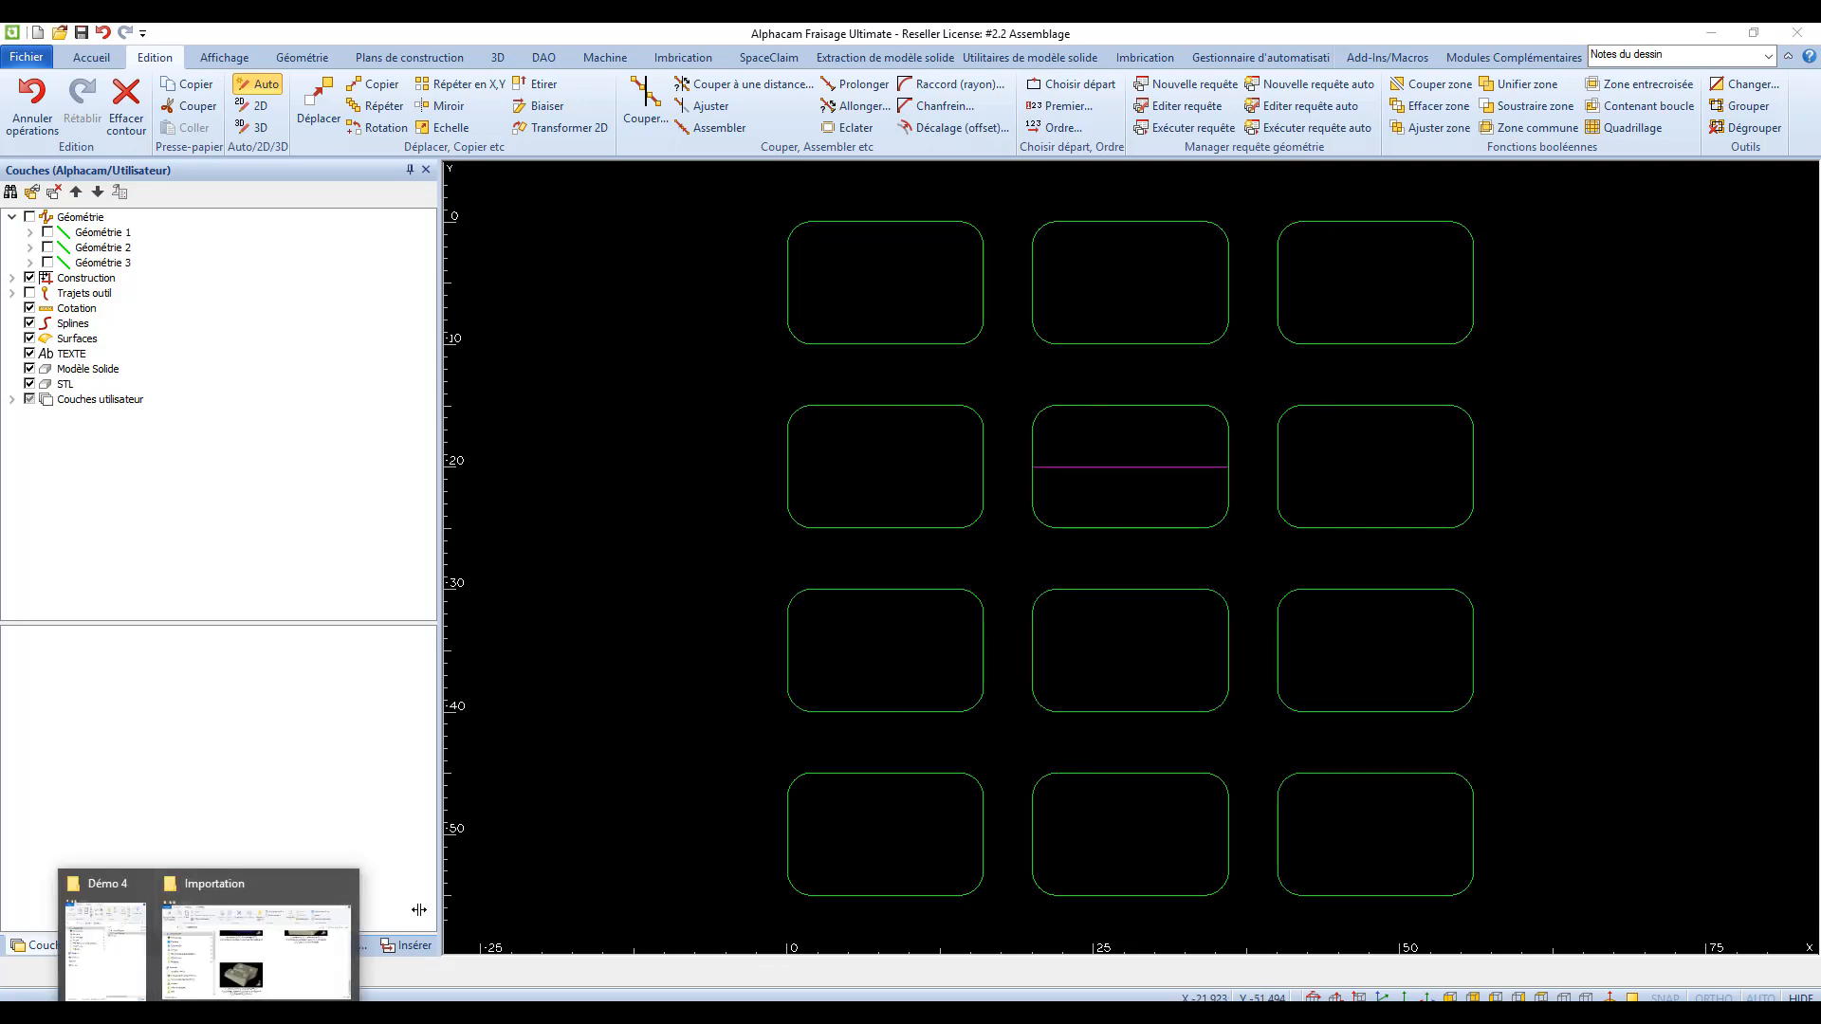
{"action": "left_click", "coordinate": [63, 953]}
{"action": "left_click_drag", "start_coordinate": [1409, 405], "coordinate": [723, 498]}
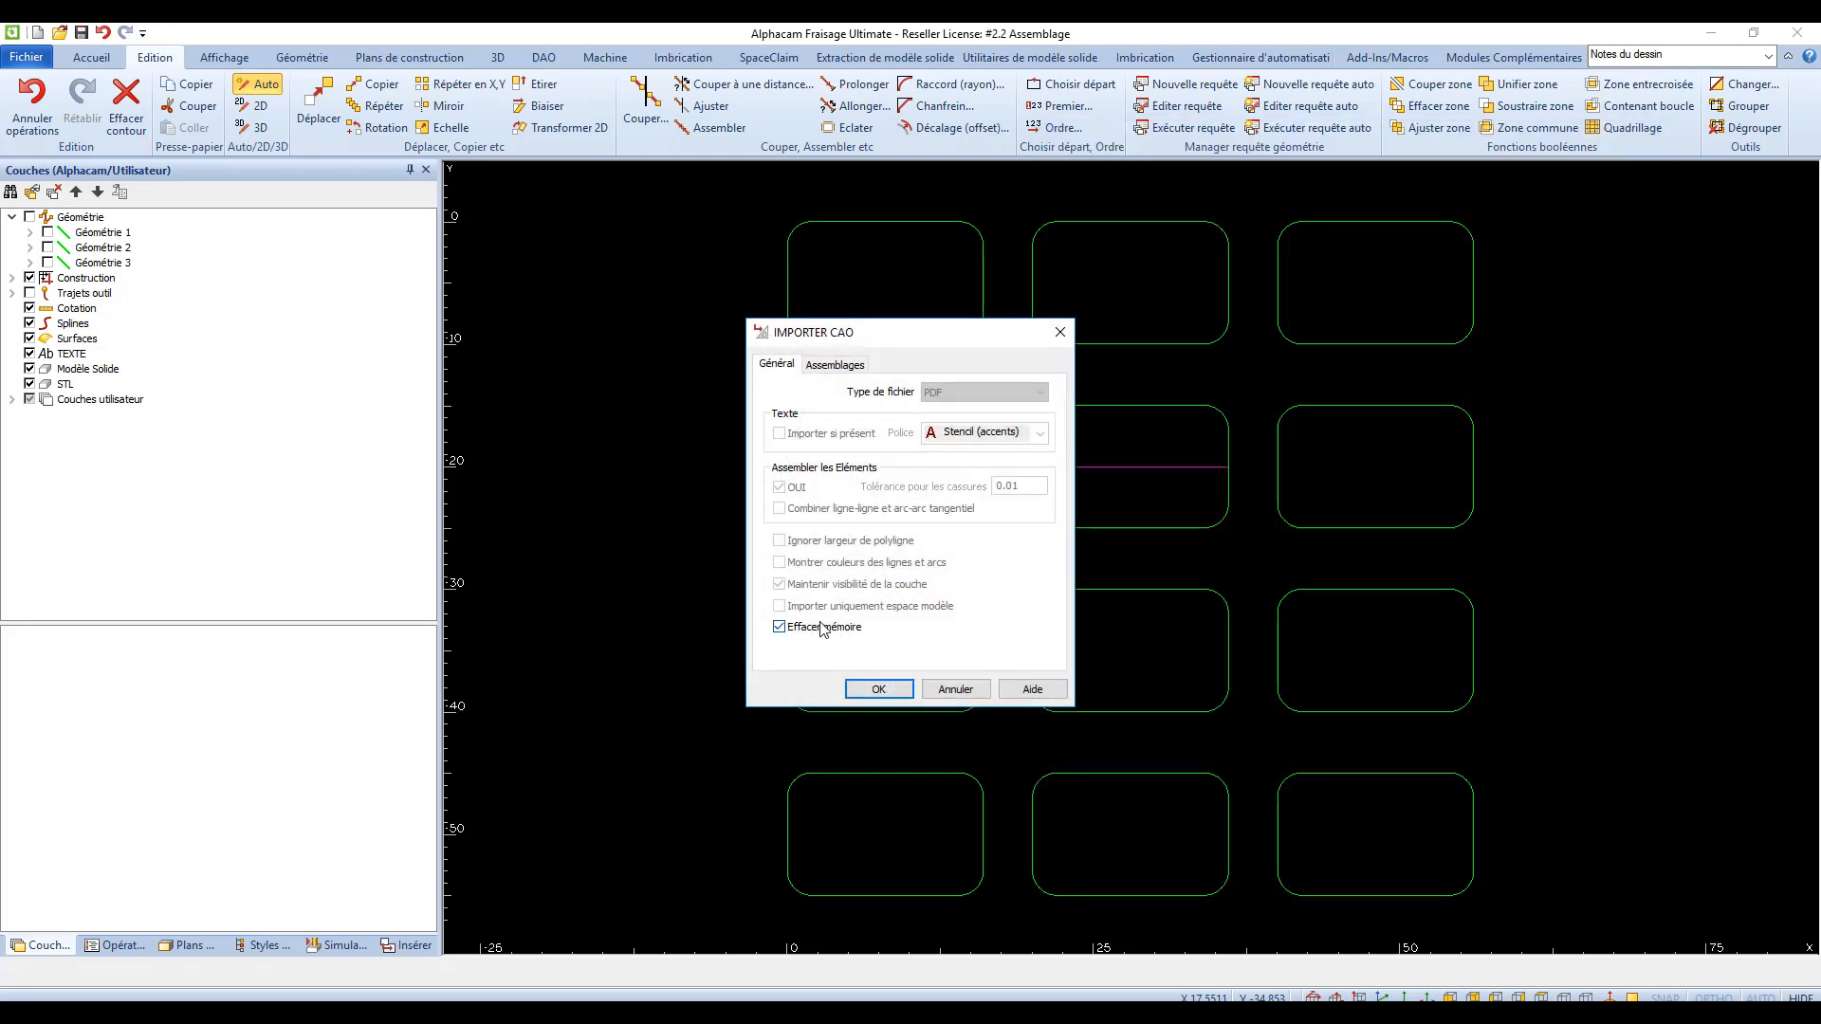
{"action": "left_click", "coordinate": [878, 689]}
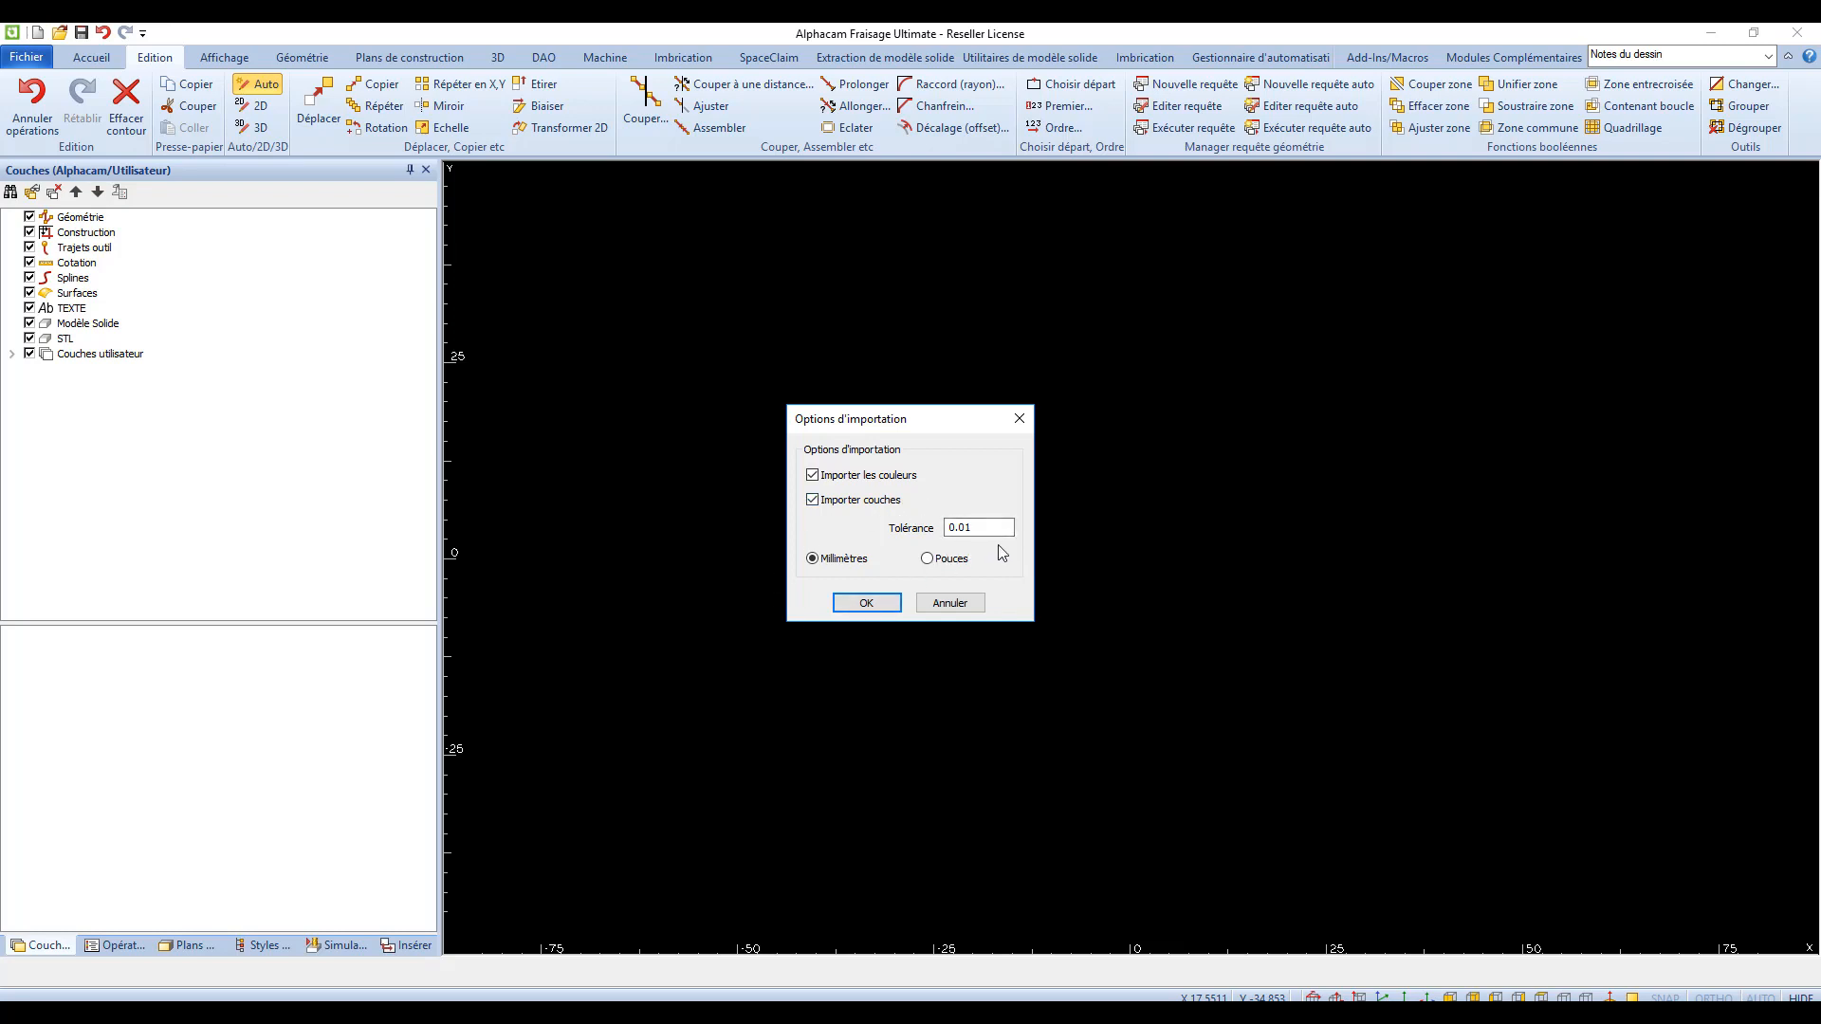
{"action": "left_click", "coordinate": [866, 603]}
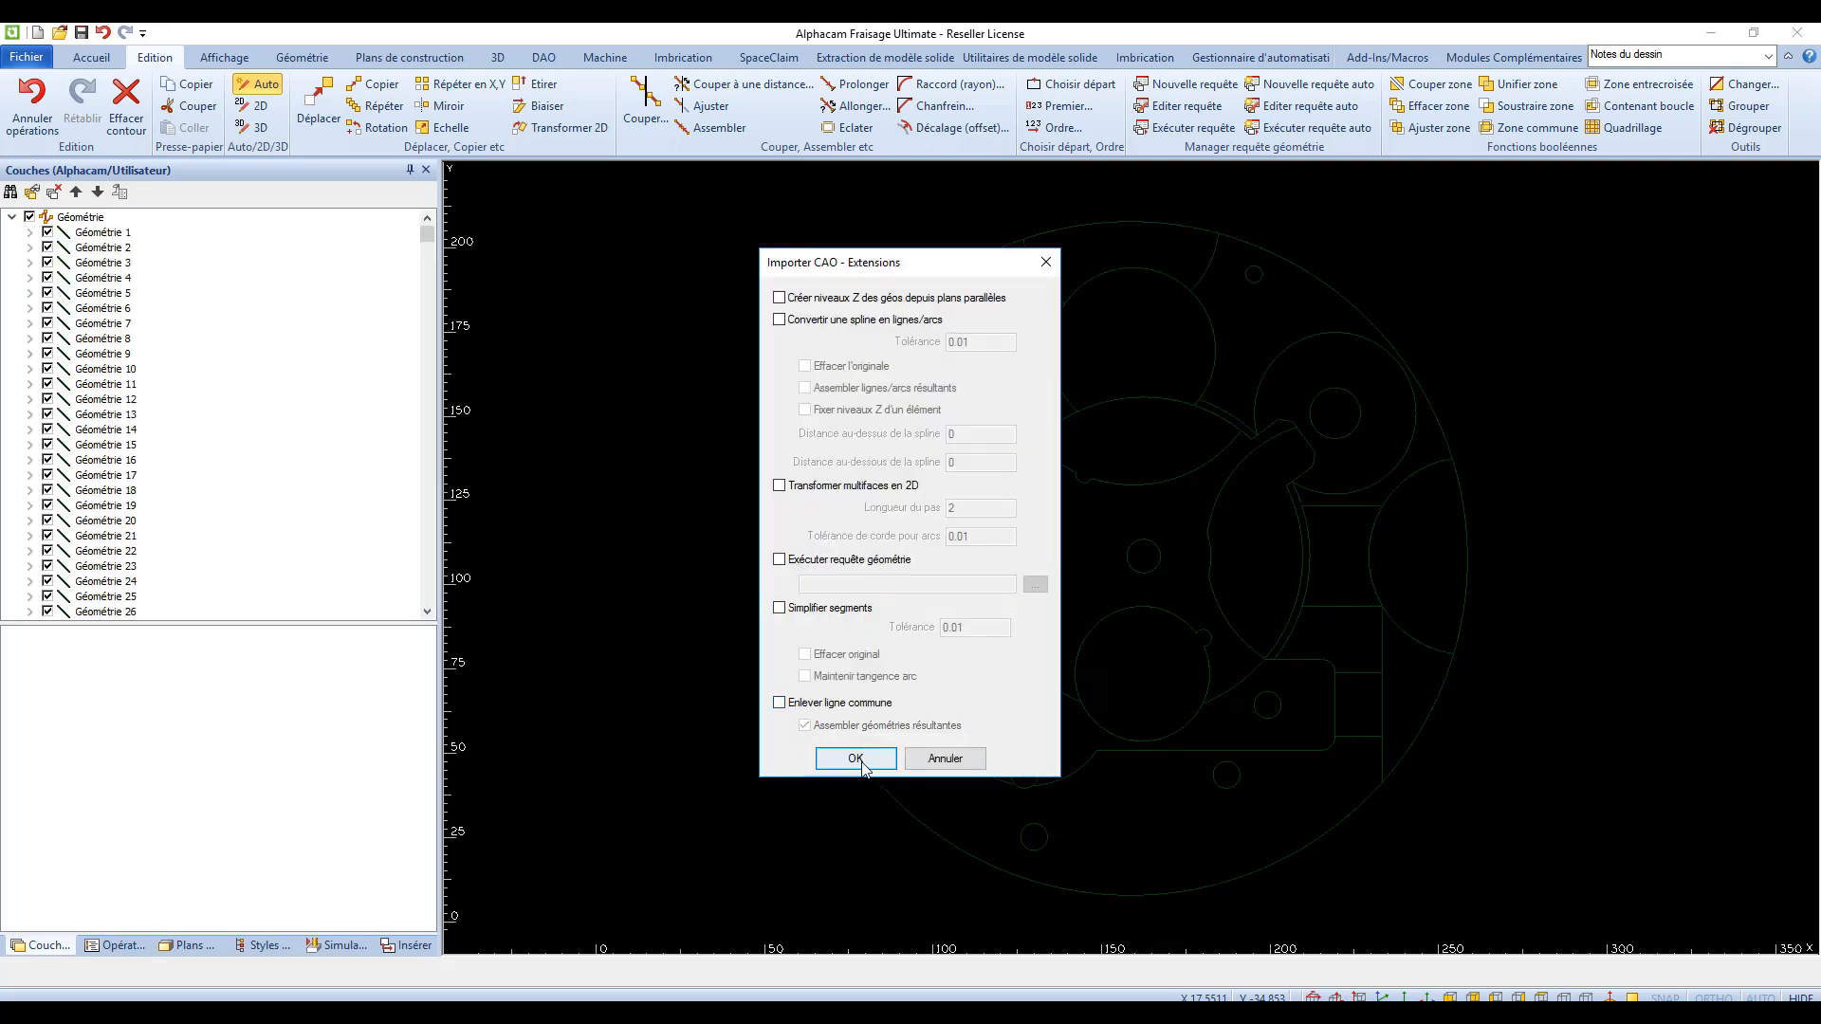
{"action": "left_click", "coordinate": [855, 758]}
{"action": "scroll", "coordinate": [848, 533], "scroll_direction": "up", "scroll_amount": 4}
{"action": "scroll", "coordinate": [848, 534], "scroll_direction": "down", "scroll_amount": 2}
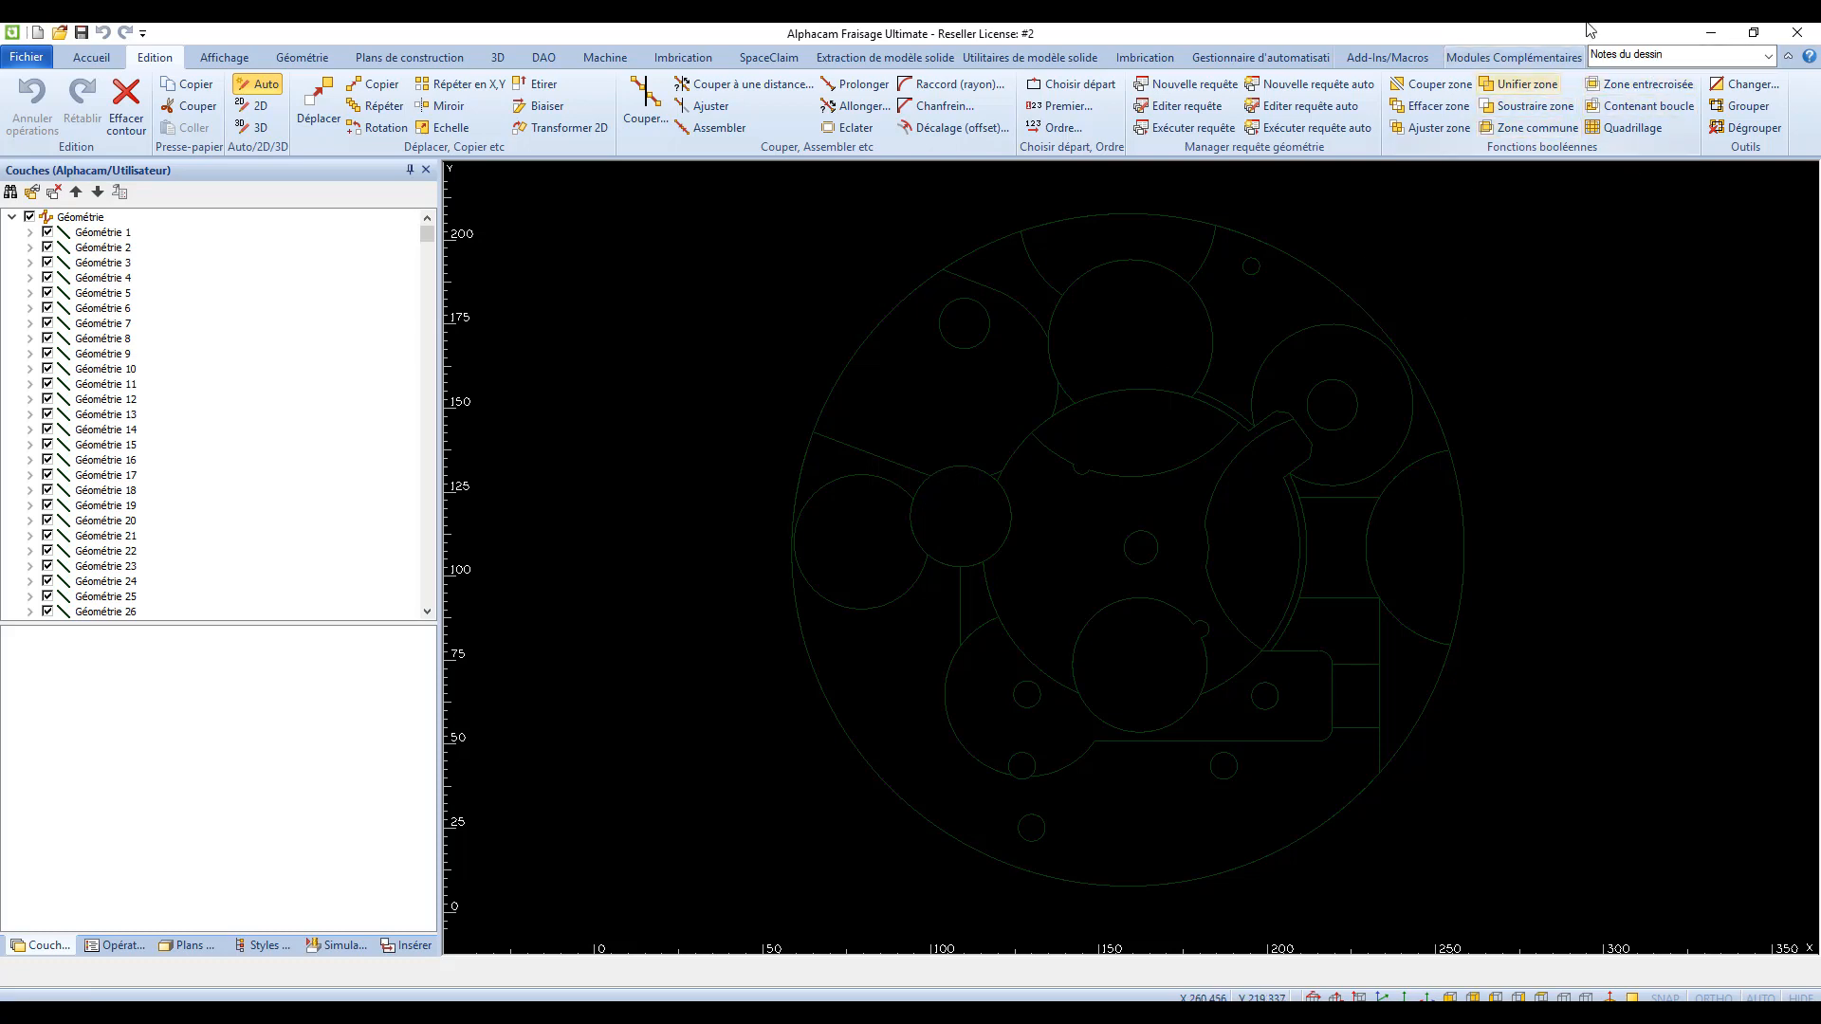
Find the Ajout ligne tangente command and add 5 mm tangent lines to both ends of the leftmost arc at the adjoining small circle
{"action": "left_click", "coordinate": [1594, 55]}
{"action": "key", "text": "BackSpace"}
{"action": "type", "text": "tang"}
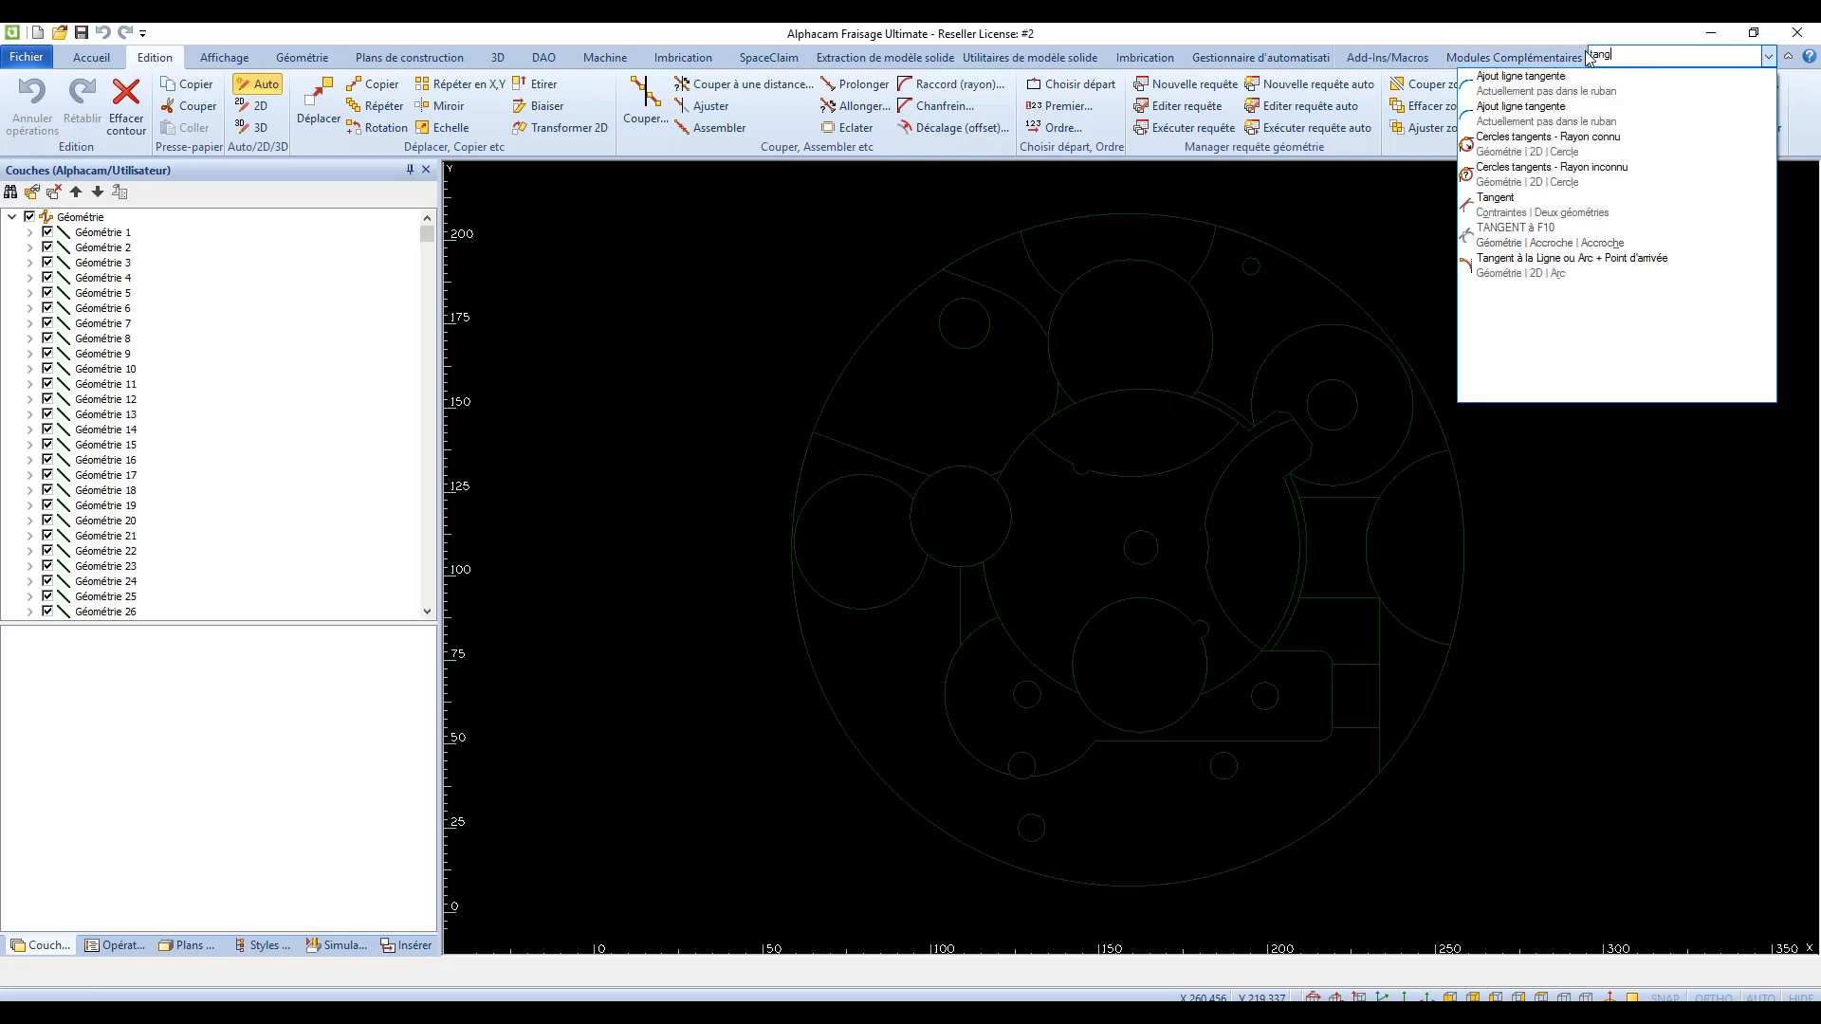
{"action": "left_click", "coordinate": [1512, 89]}
{"action": "type", "text": "5"}
{"action": "left_click", "coordinate": [855, 571]}
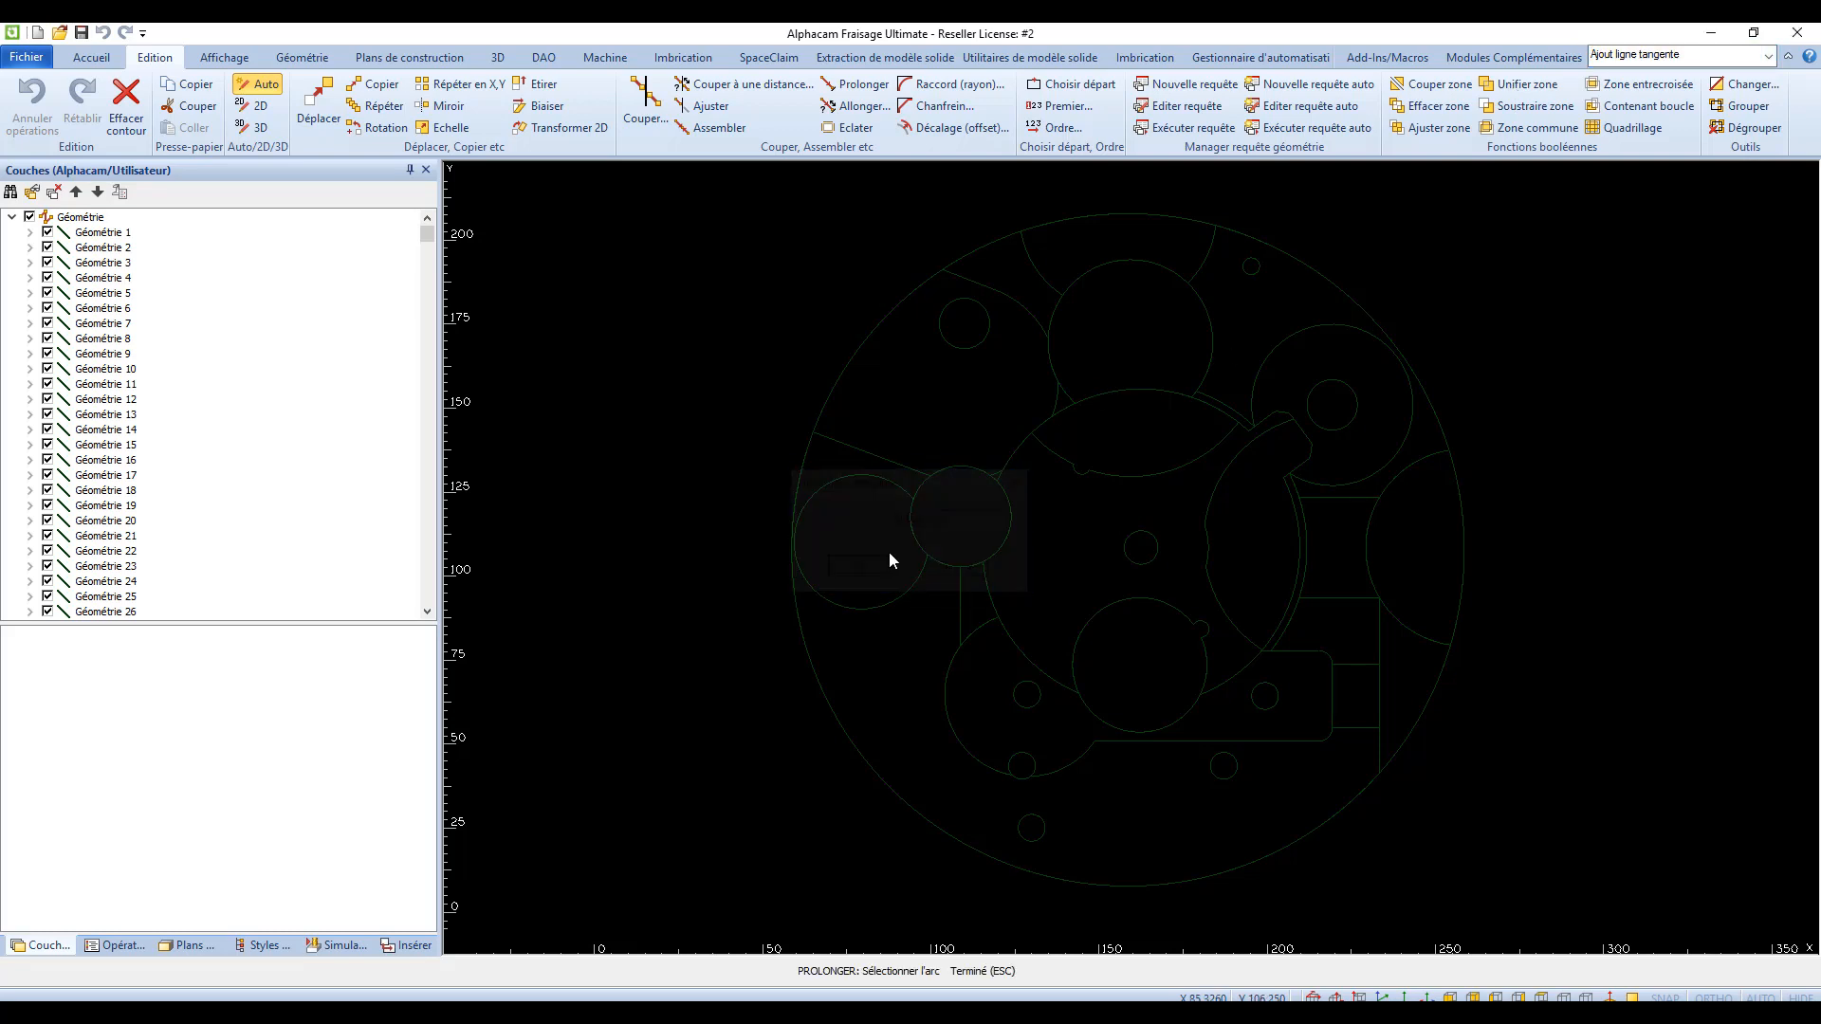
{"action": "scroll", "coordinate": [897, 506], "scroll_direction": "up", "scroll_amount": 3}
{"action": "left_click", "coordinate": [918, 486]}
{"action": "scroll", "coordinate": [939, 541], "scroll_direction": "up", "scroll_amount": 5}
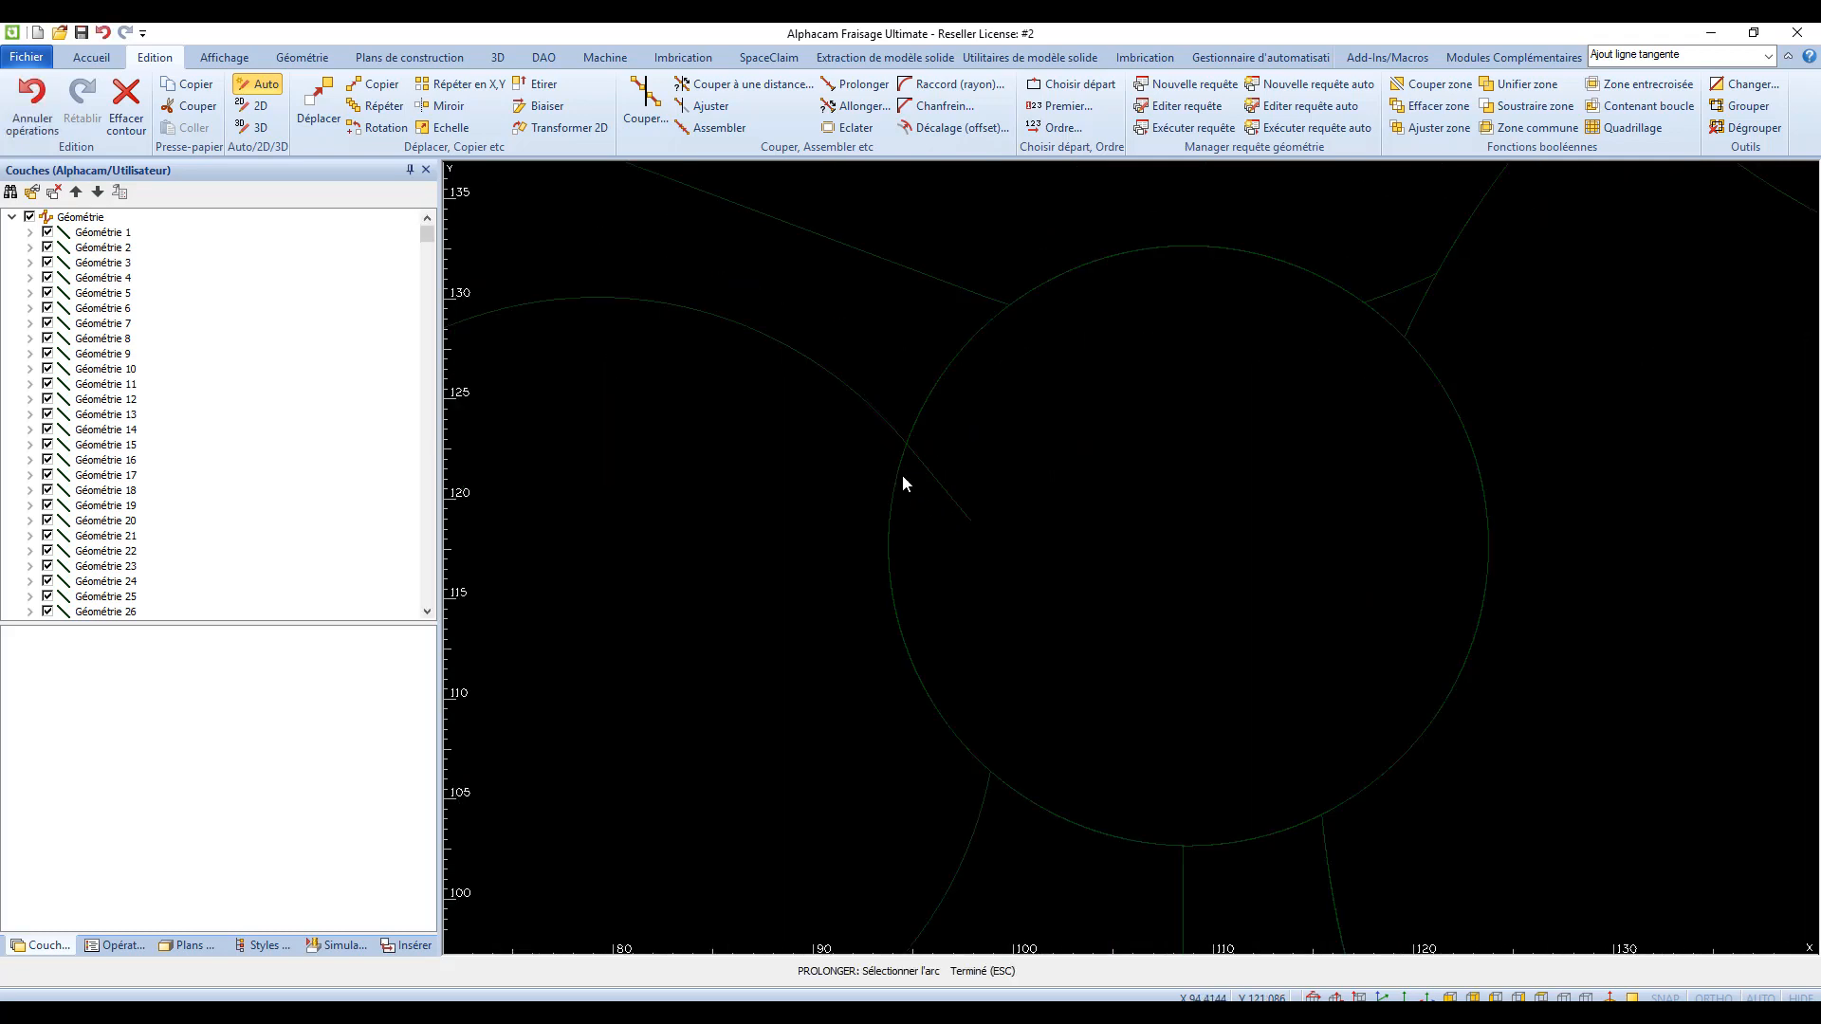
{"action": "left_click", "coordinate": [986, 794]}
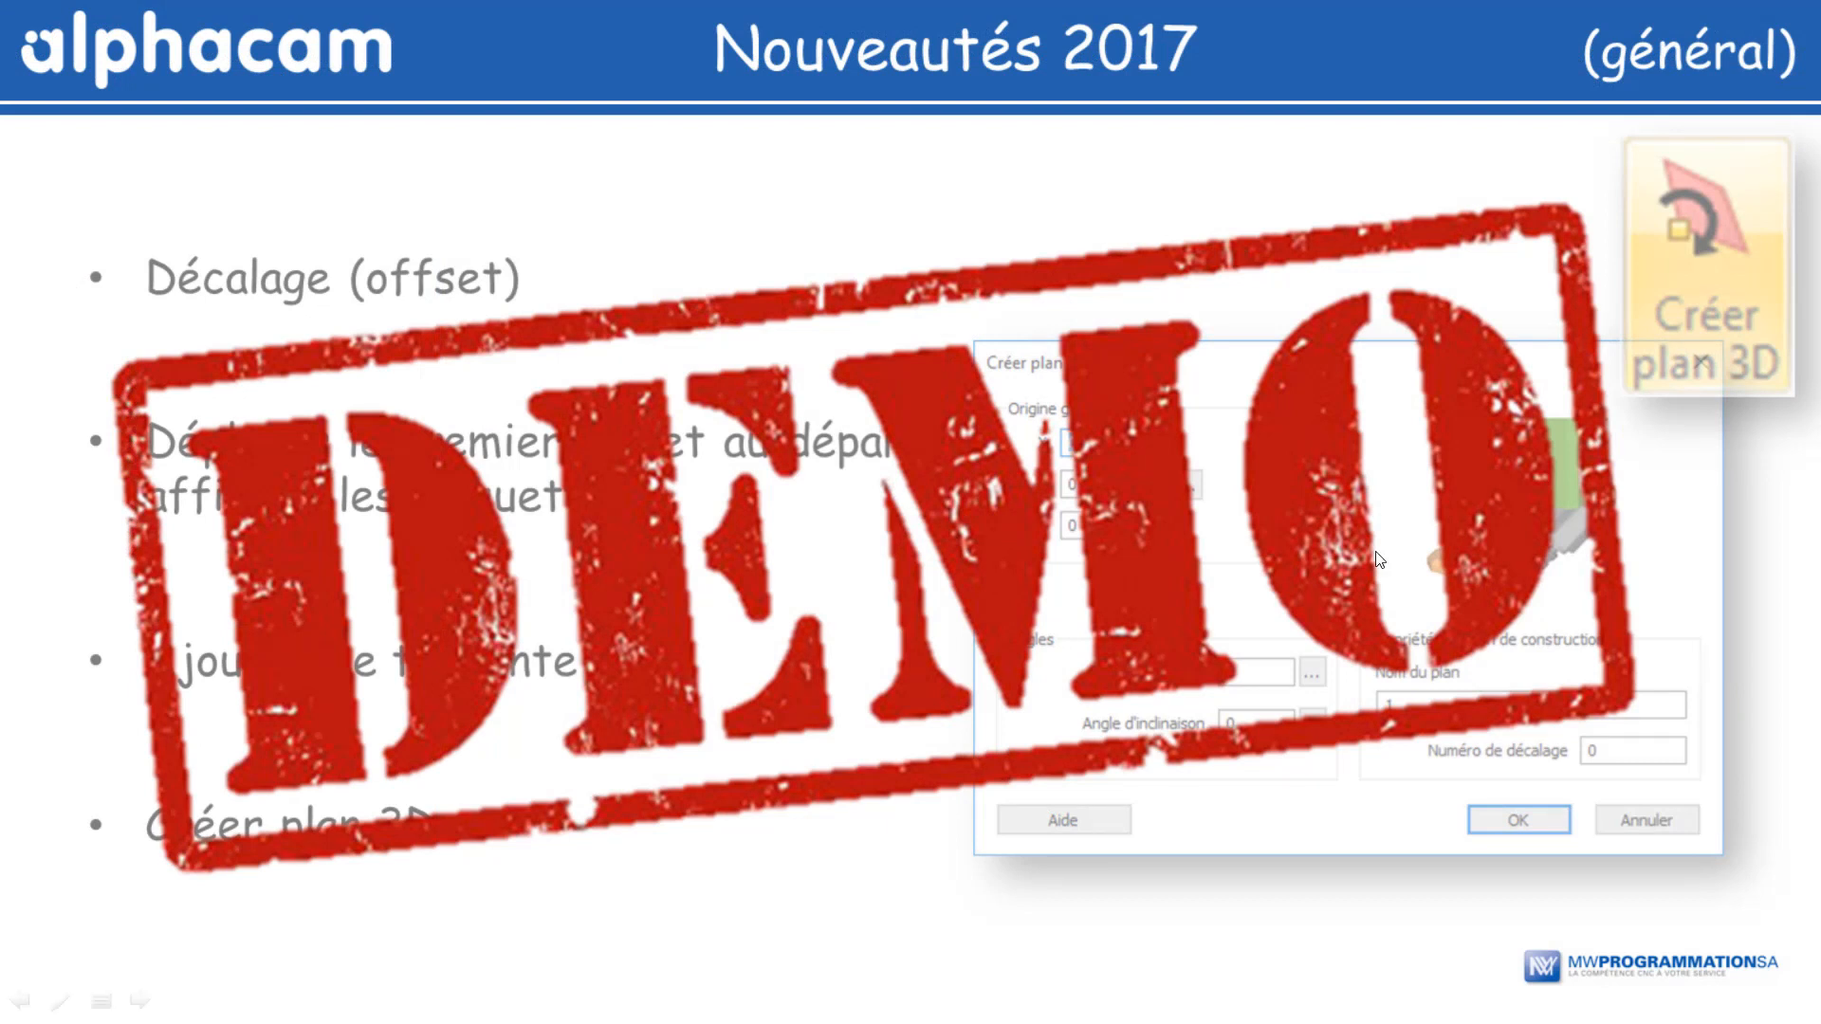
{"action": "left_click", "coordinate": [1043, 517]}
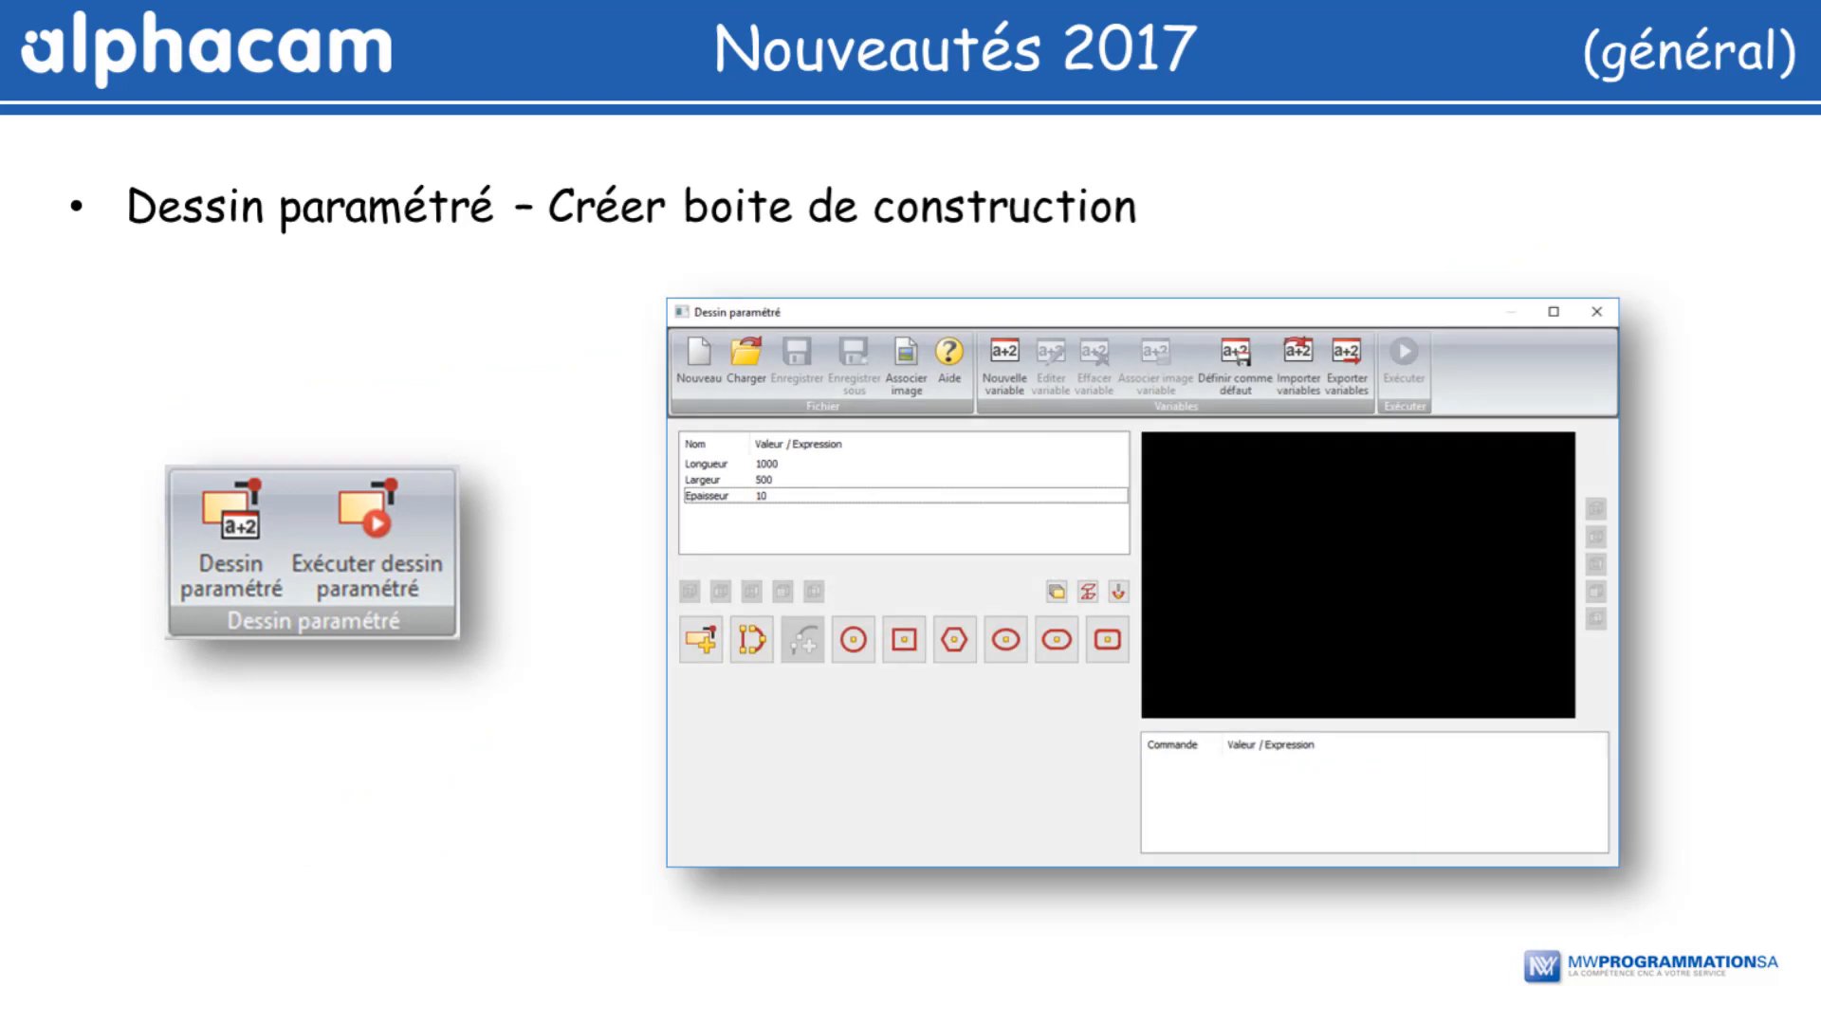
{"action": "left_click", "coordinate": [386, 559]}
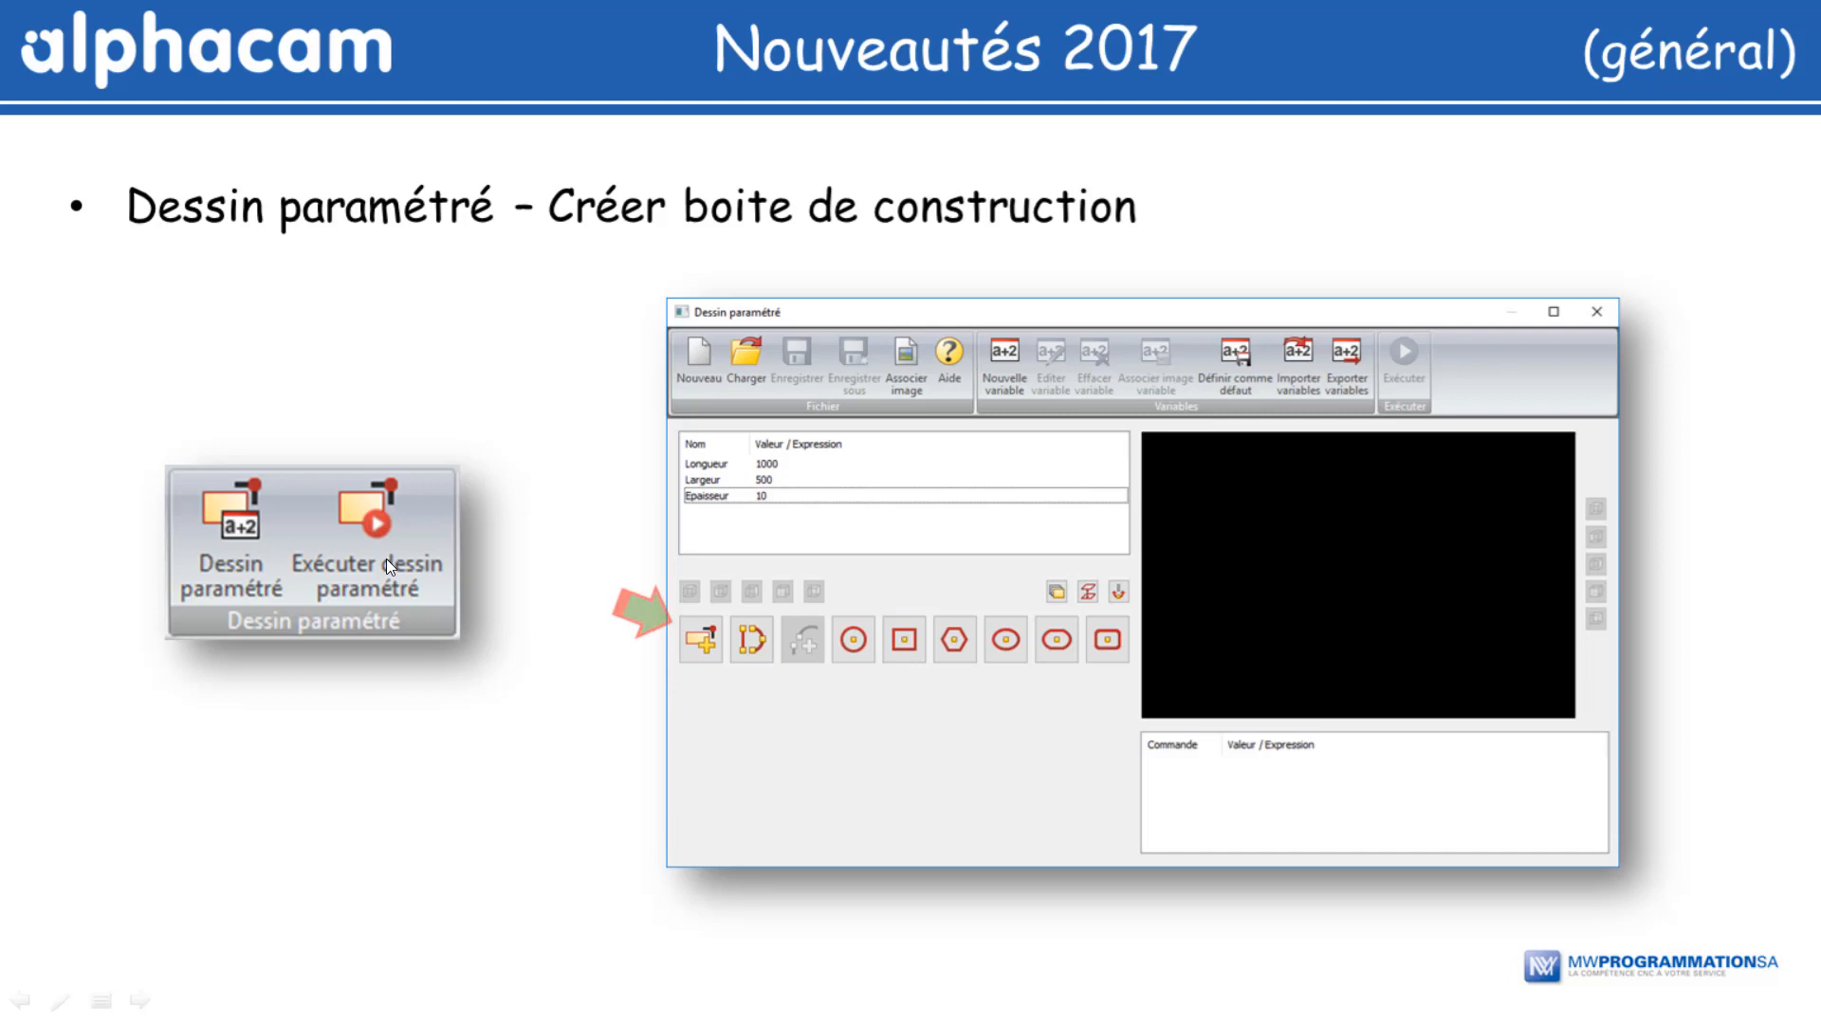